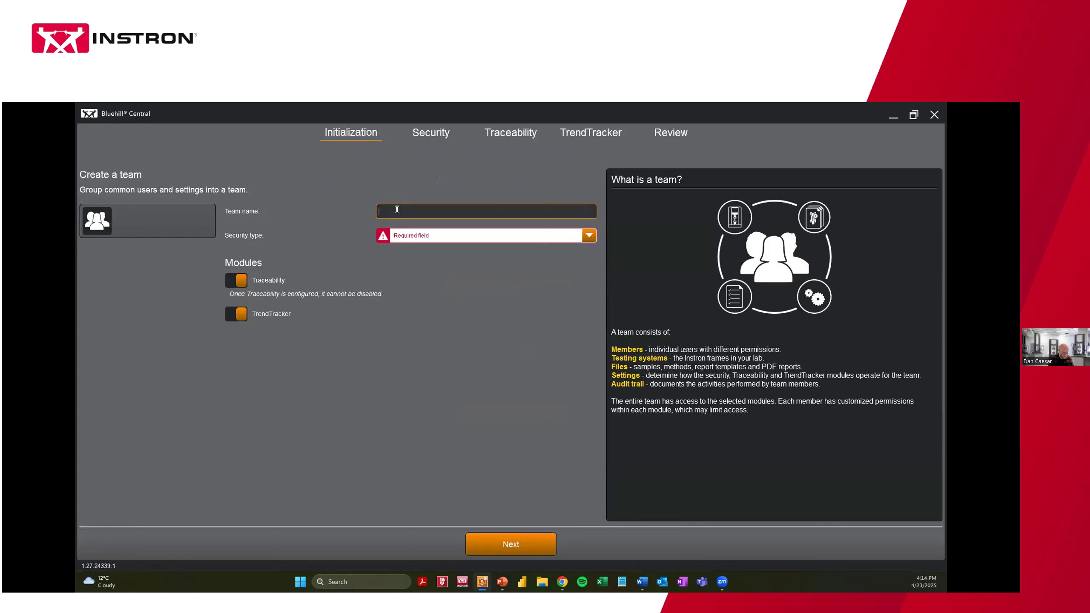
Create the team 'Dev' with Bluehill as its security type
text(Dev)
click(413, 239)
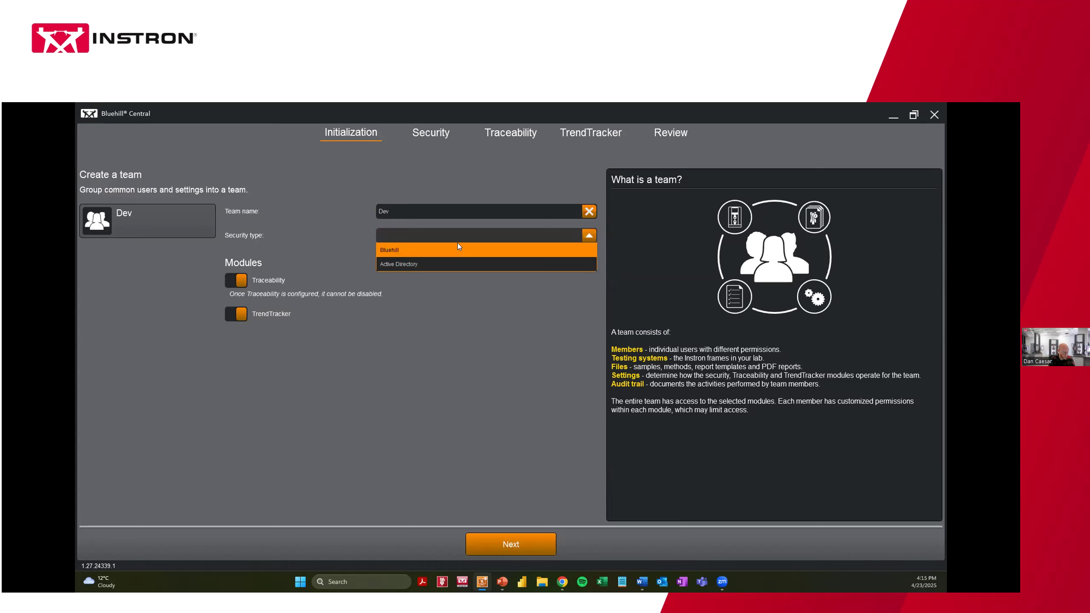
click(412, 254)
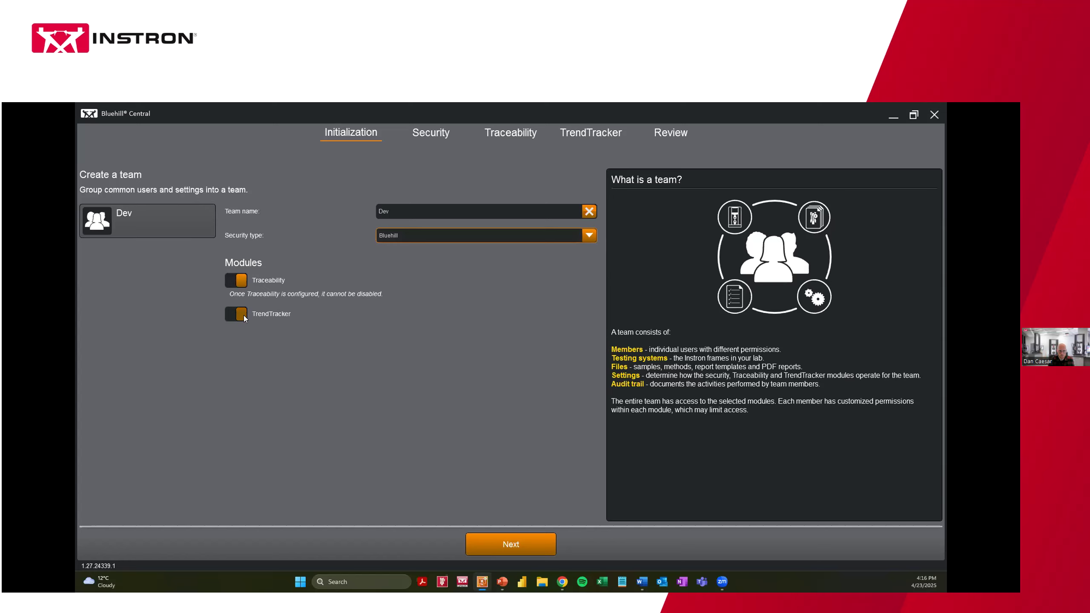
click(497, 548)
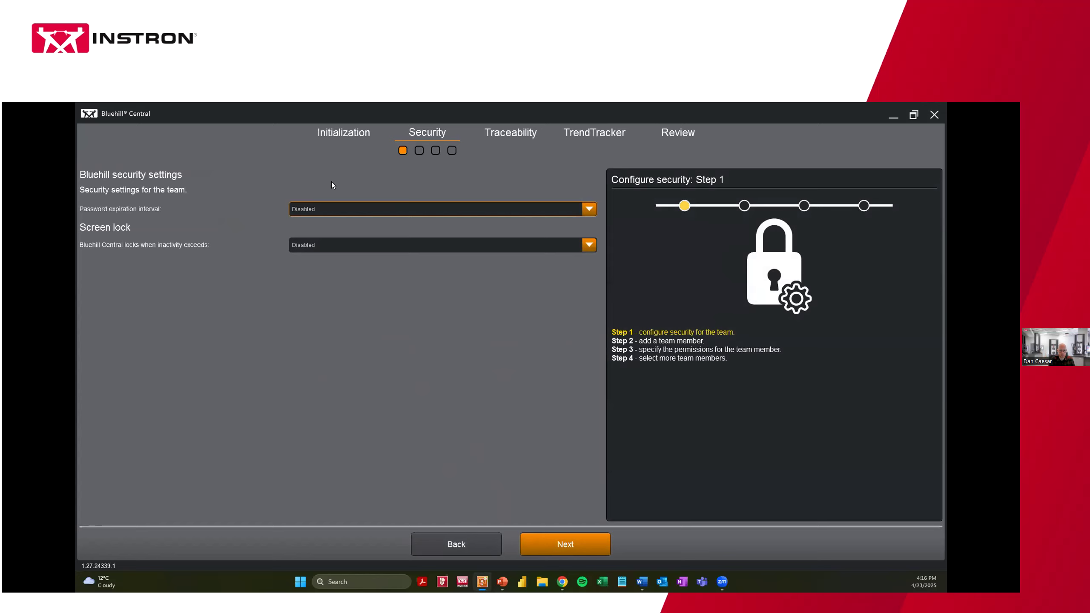
Set password expiration to 180 days and screen lock to 10 minutes of inactivity
click(330, 209)
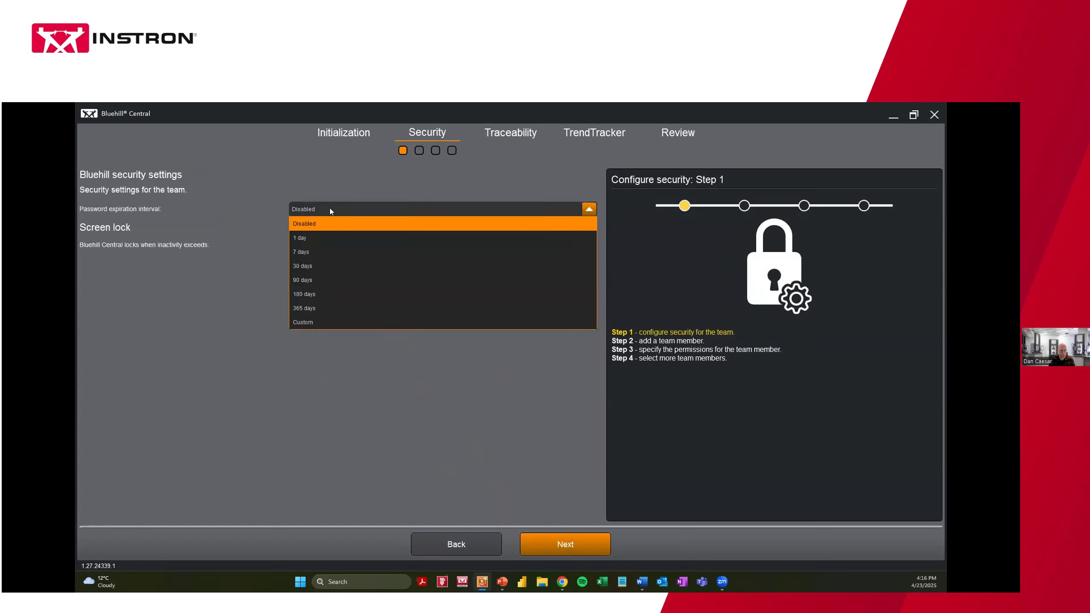
click(327, 293)
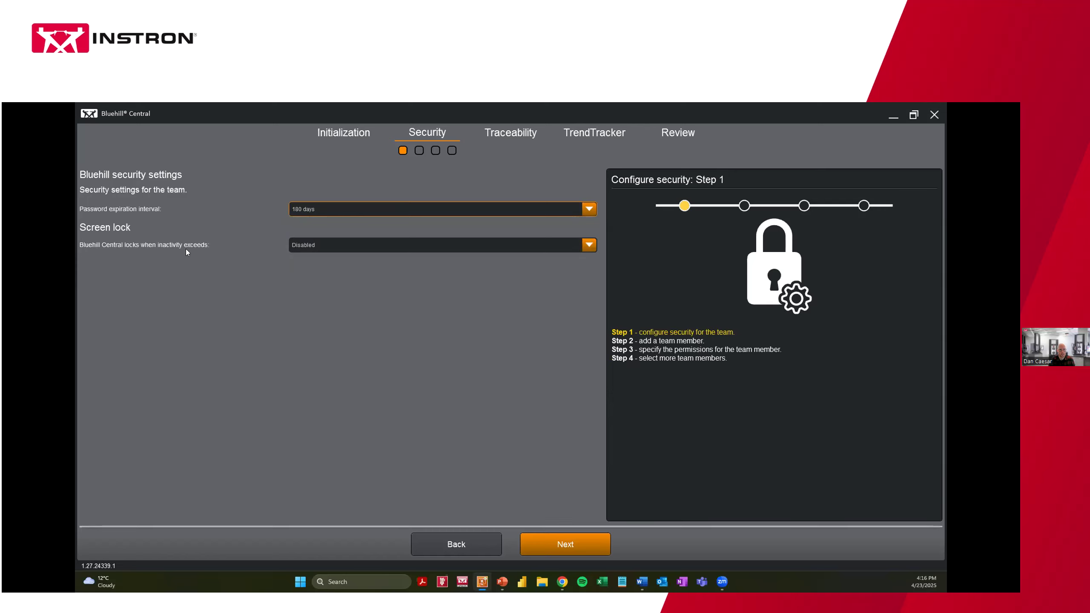
click(326, 245)
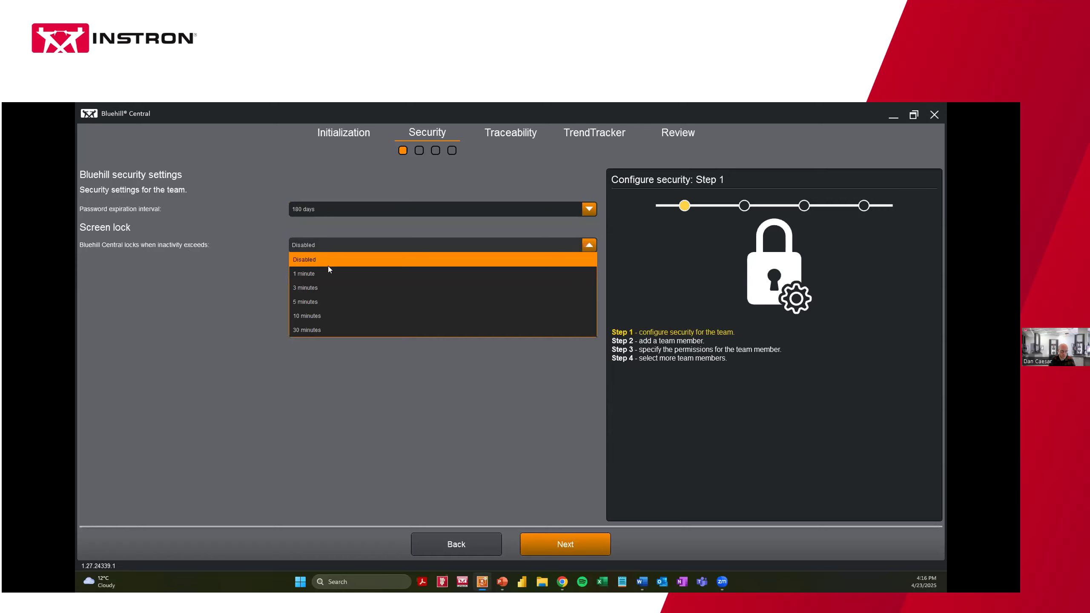
click(322, 314)
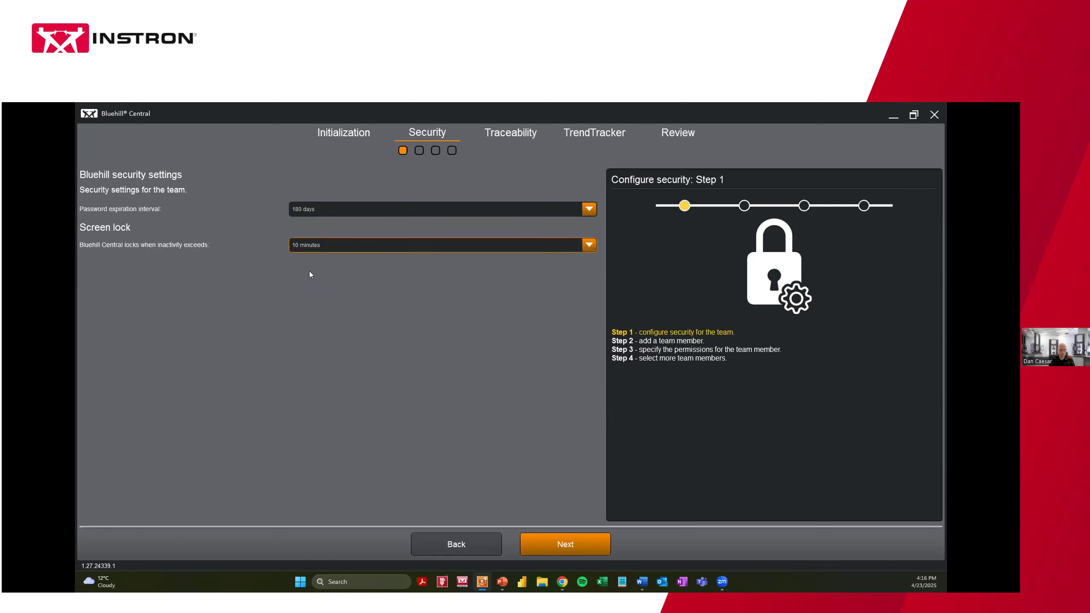
click(549, 546)
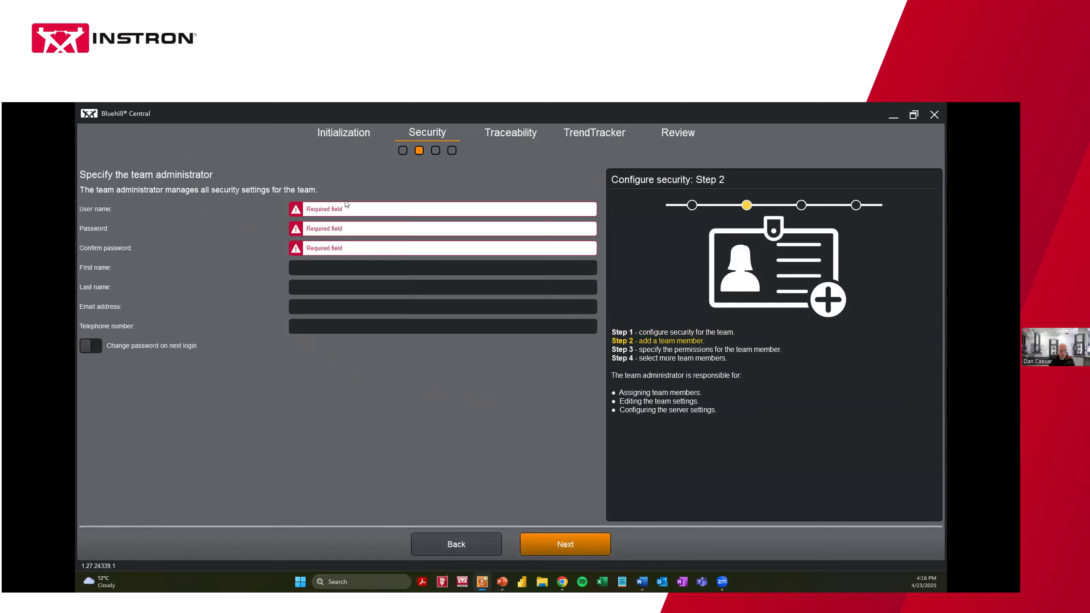
Enter the administrator's user name and password, then confirm the password
click(323, 210)
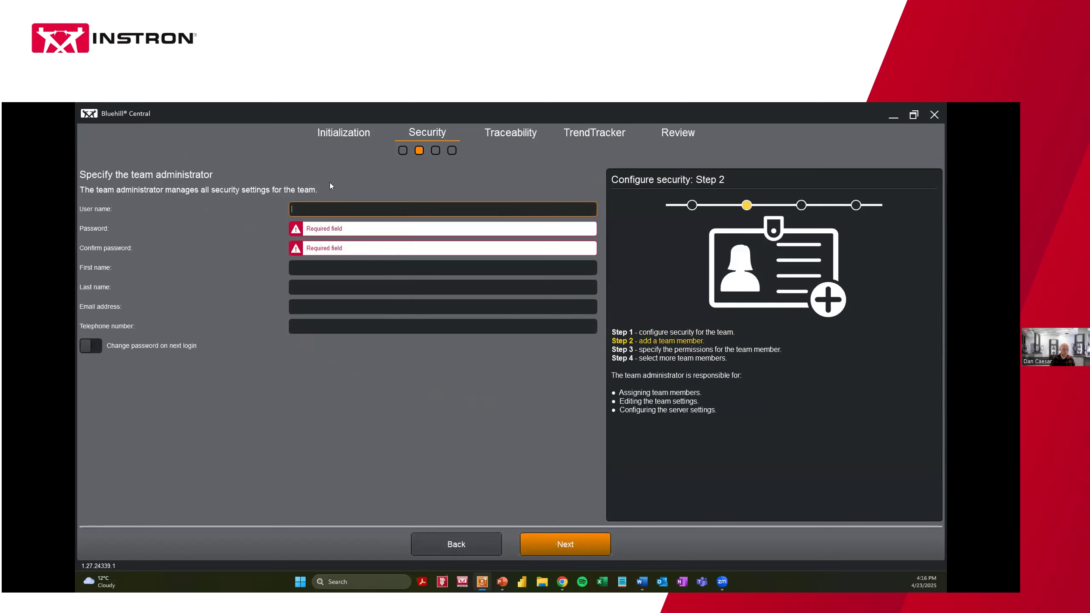
text(Dan)
click(319, 229)
text(*****)
key(Tab)
text(*****)
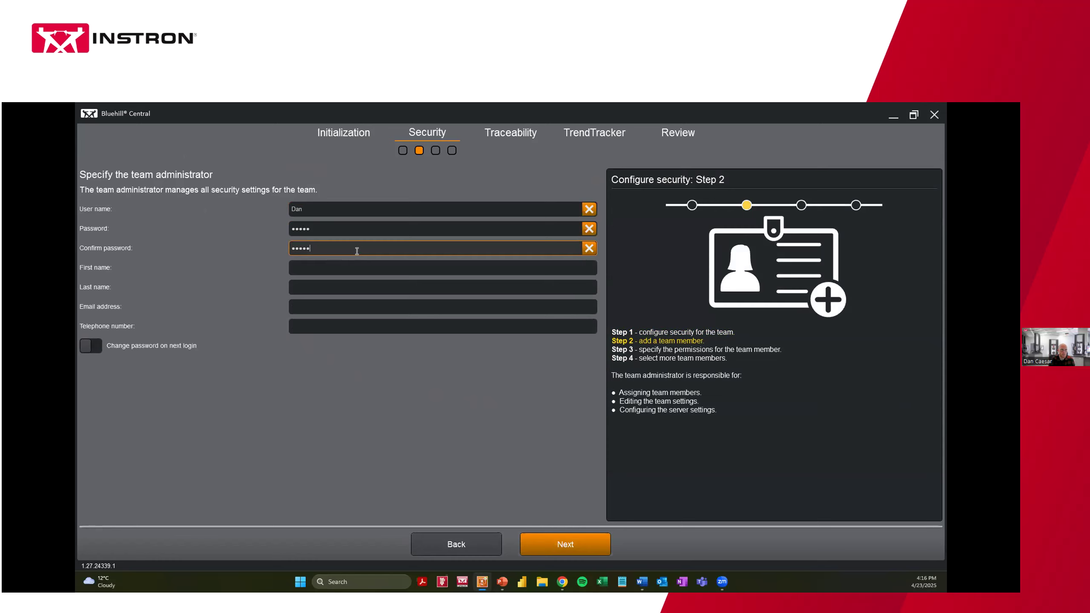
Add the administrator's first name, last name and e-mail, without a forced password change at login
click(303, 267)
key(Tab)
key(Tab)
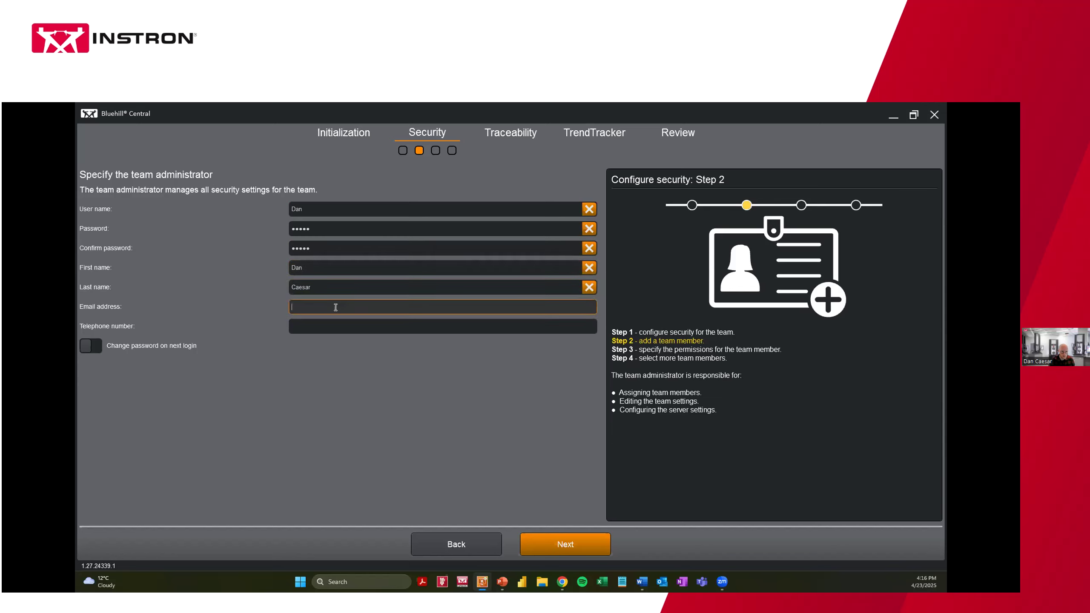
click(362, 369)
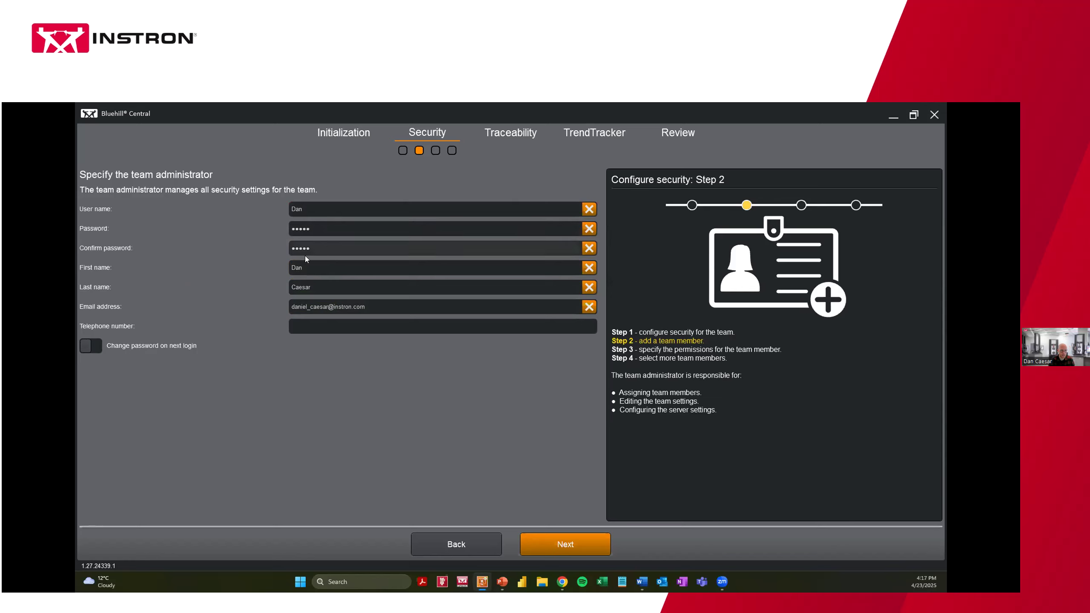
click(97, 346)
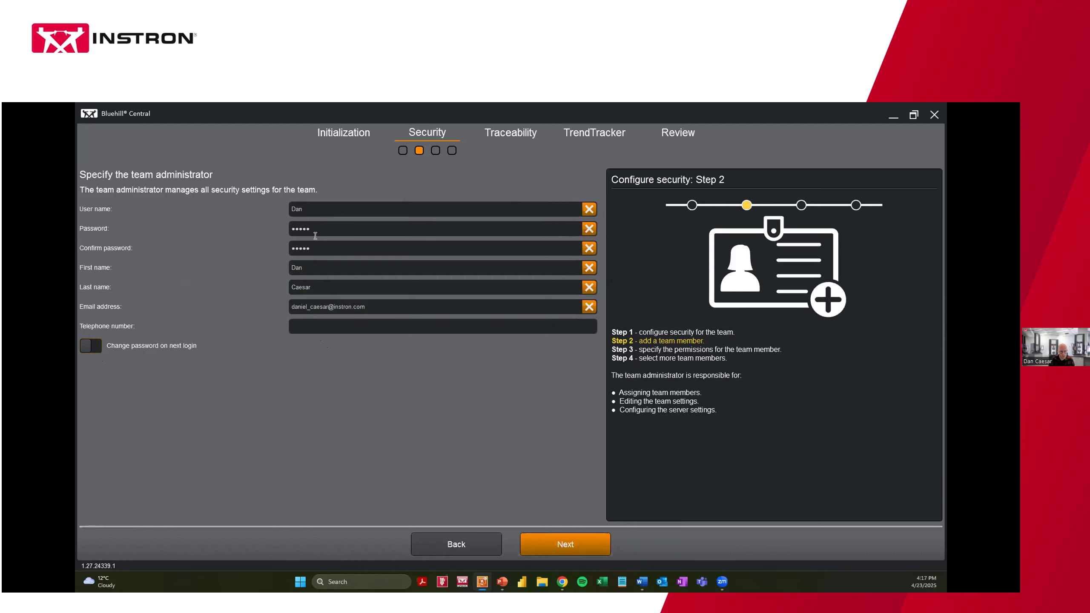
click(547, 544)
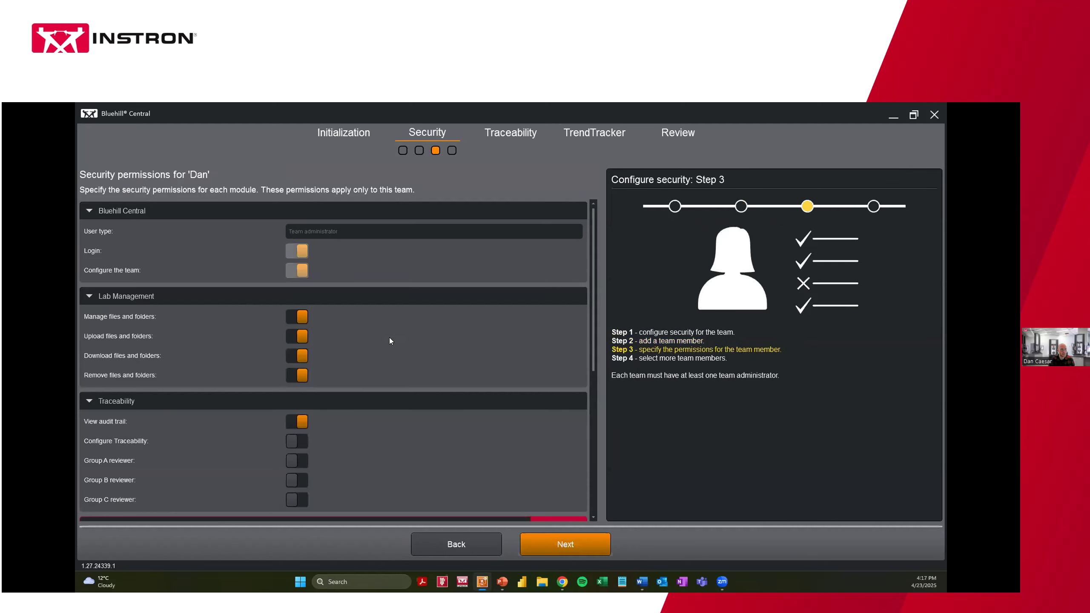
Allow the administrator to configure Traceability
click(91, 210)
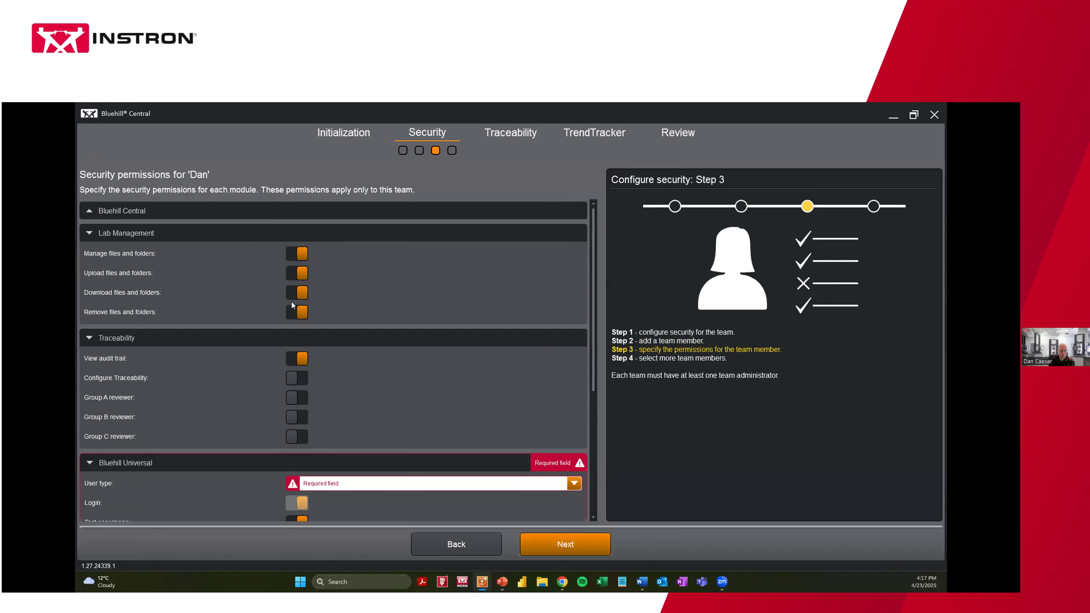
click(90, 233)
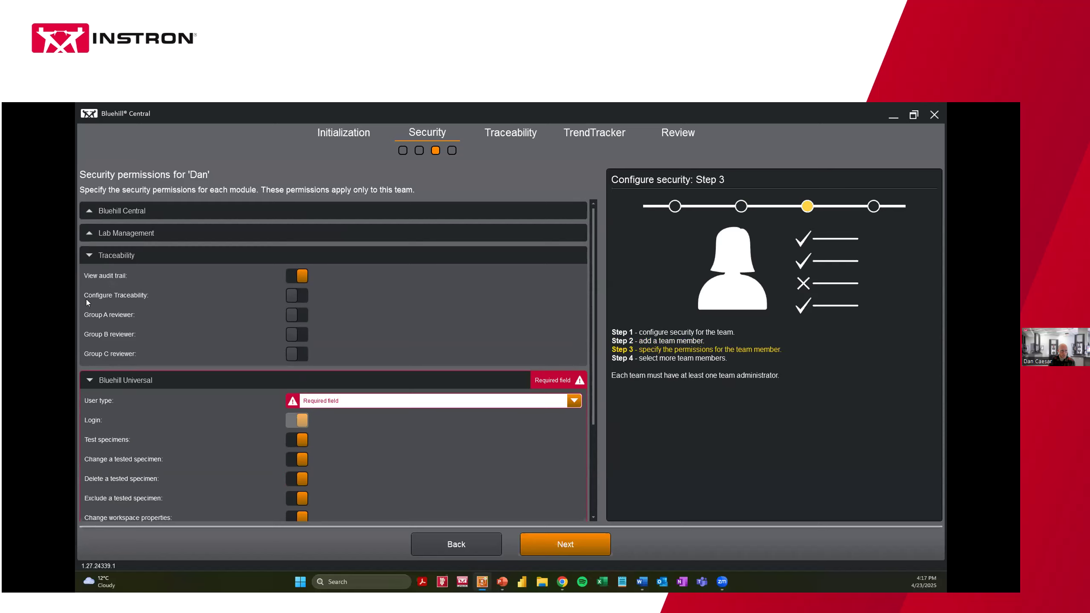
click(293, 296)
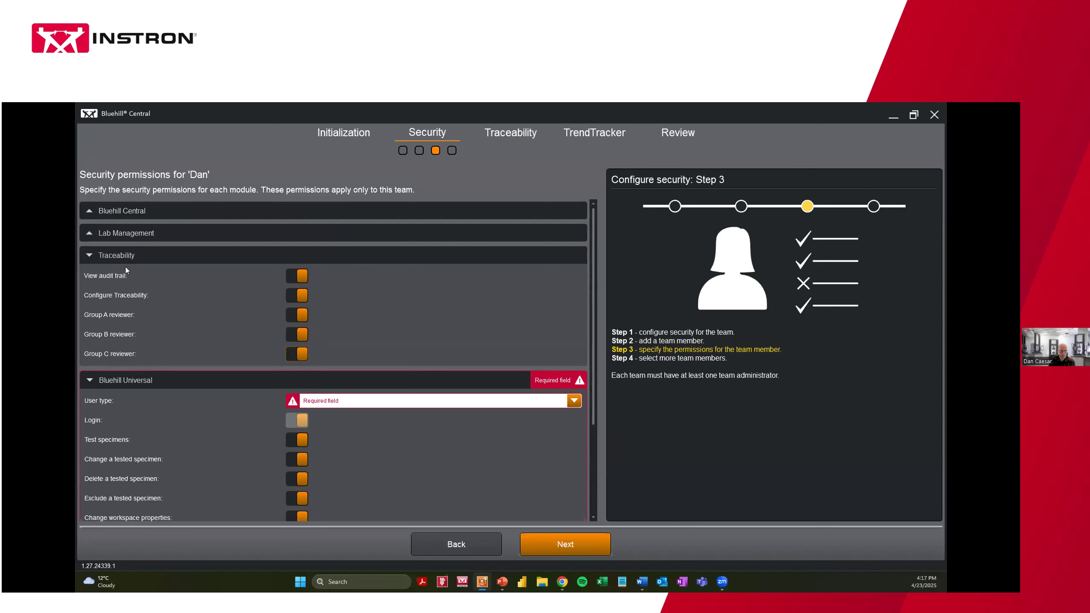
click(88, 255)
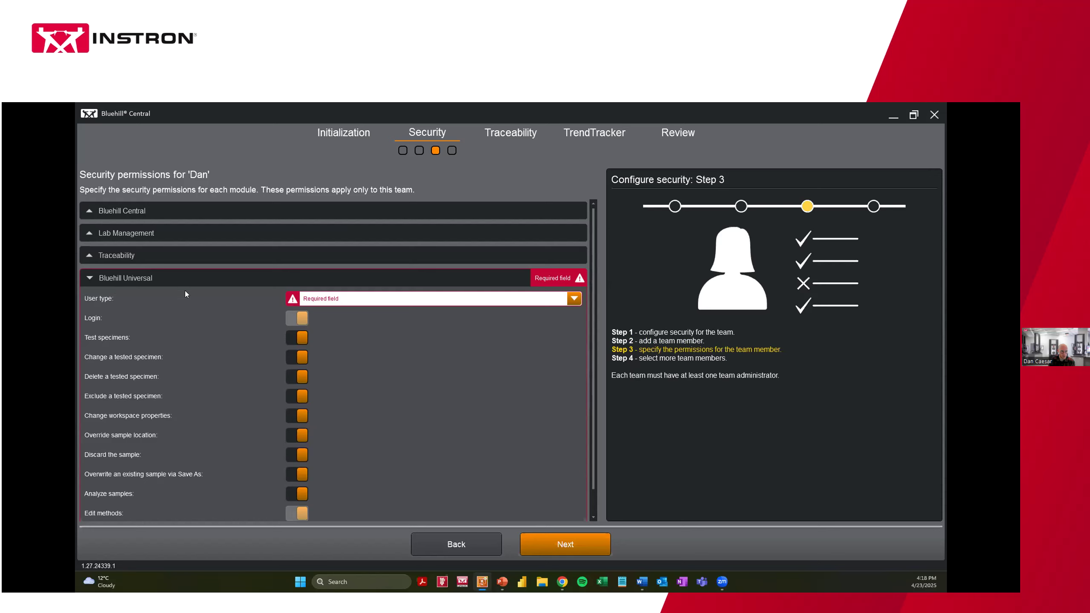
Make the administrator a Bluehill Universal Administrator
click(318, 299)
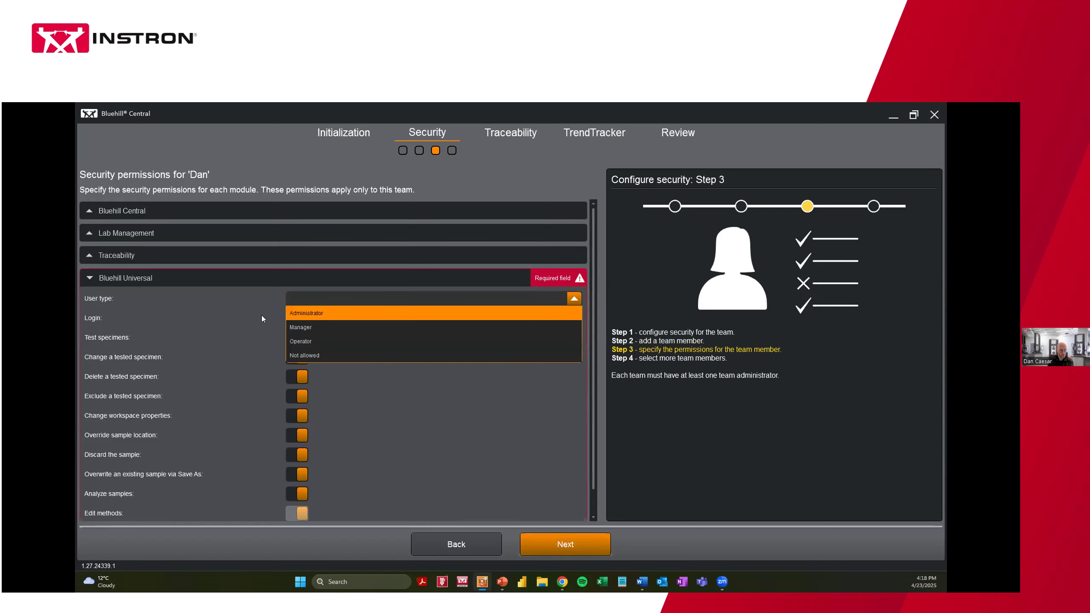
click(335, 314)
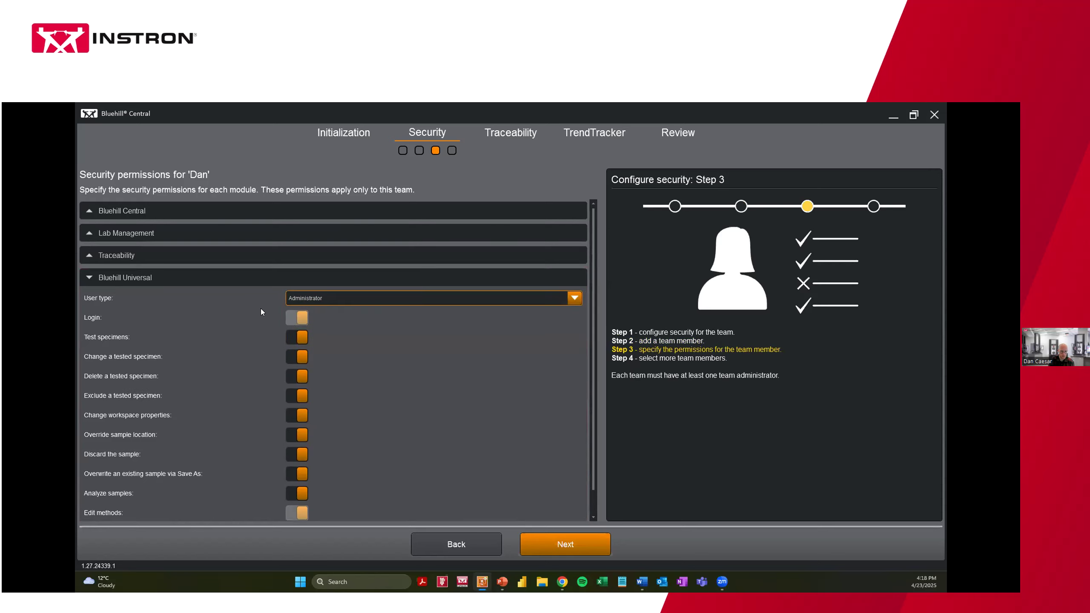
scroll(148, 355, down, 1)
scroll(143, 355, up, 1)
click(85, 277)
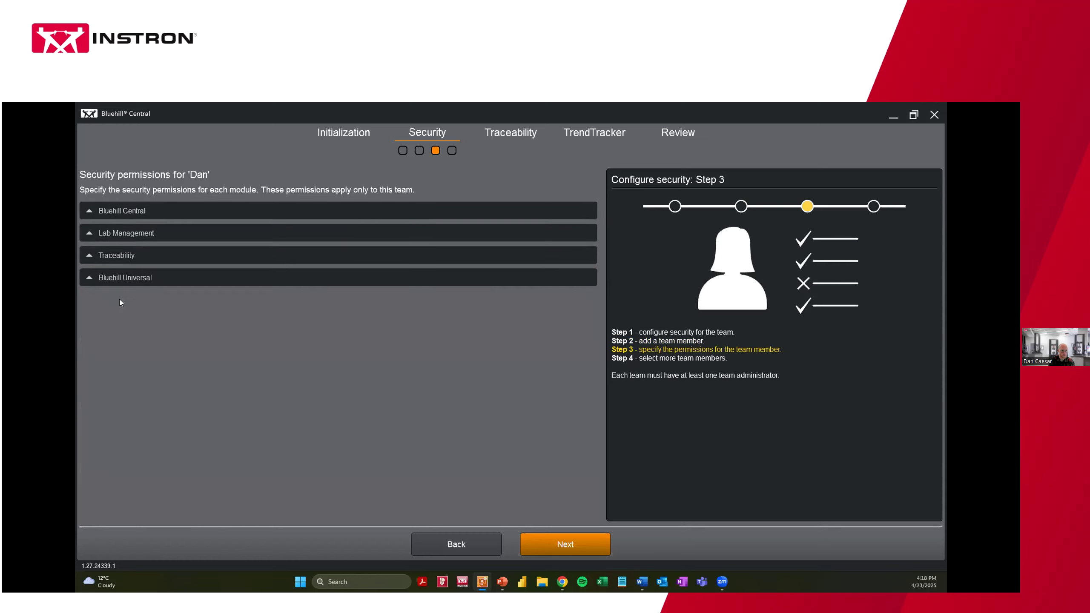
click(587, 542)
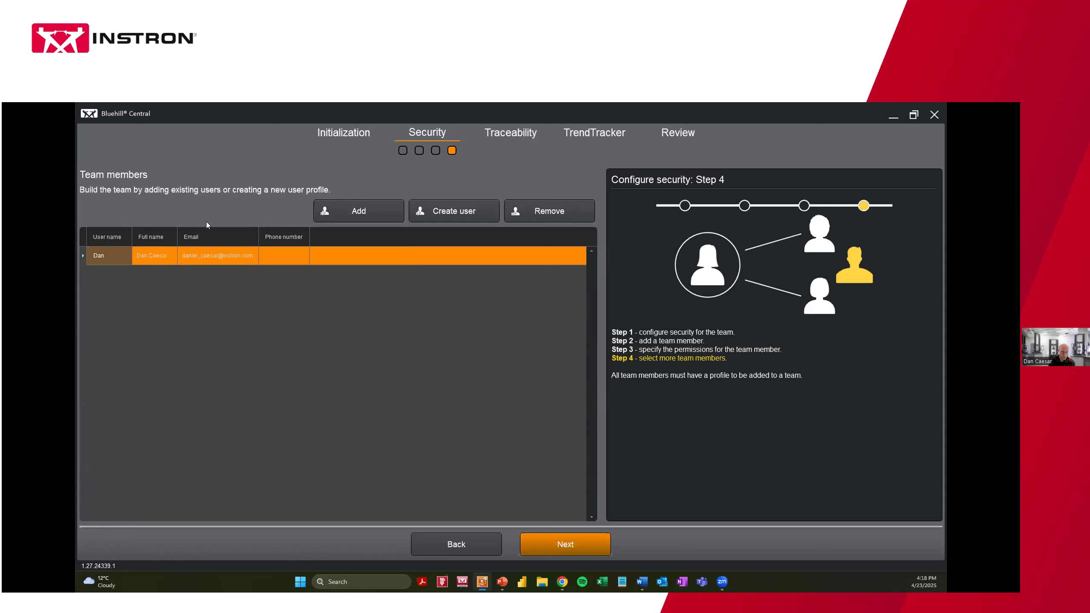
Create a new user with a user name and password who must change the password at next login
click(448, 214)
click(326, 210)
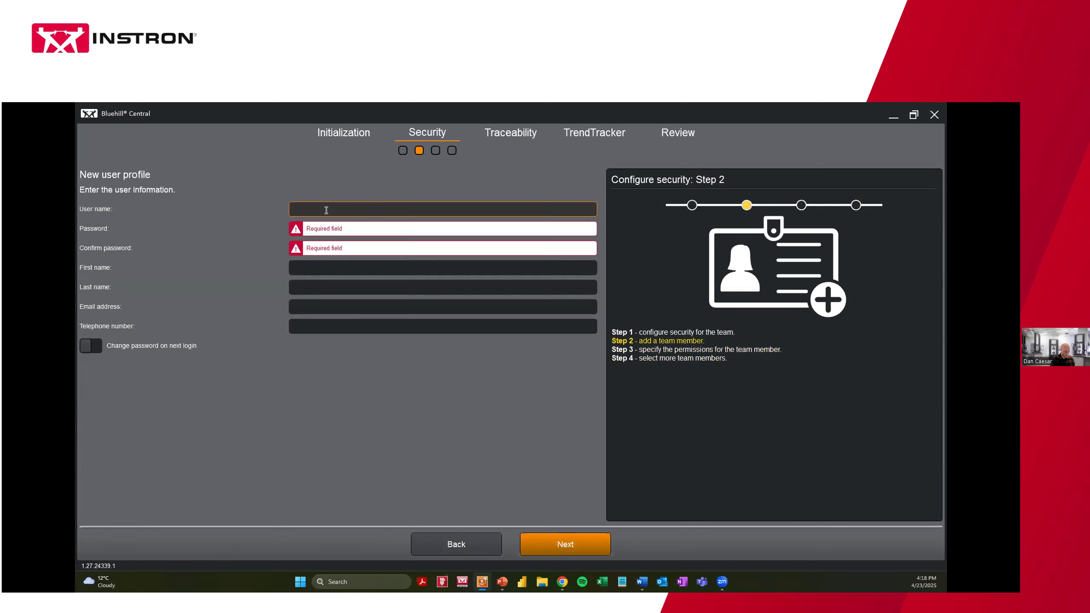
text(Oliver)
click(320, 229)
text(pass)
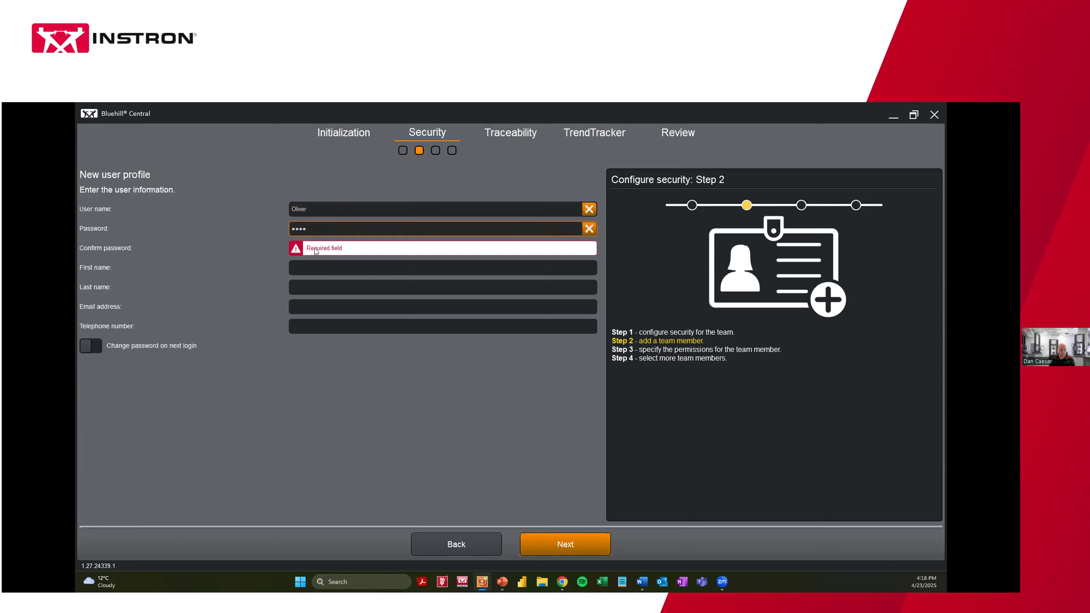
text(w)
click(315, 249)
text(passw)
click(309, 268)
text(Oliv)
key(BackSpace)
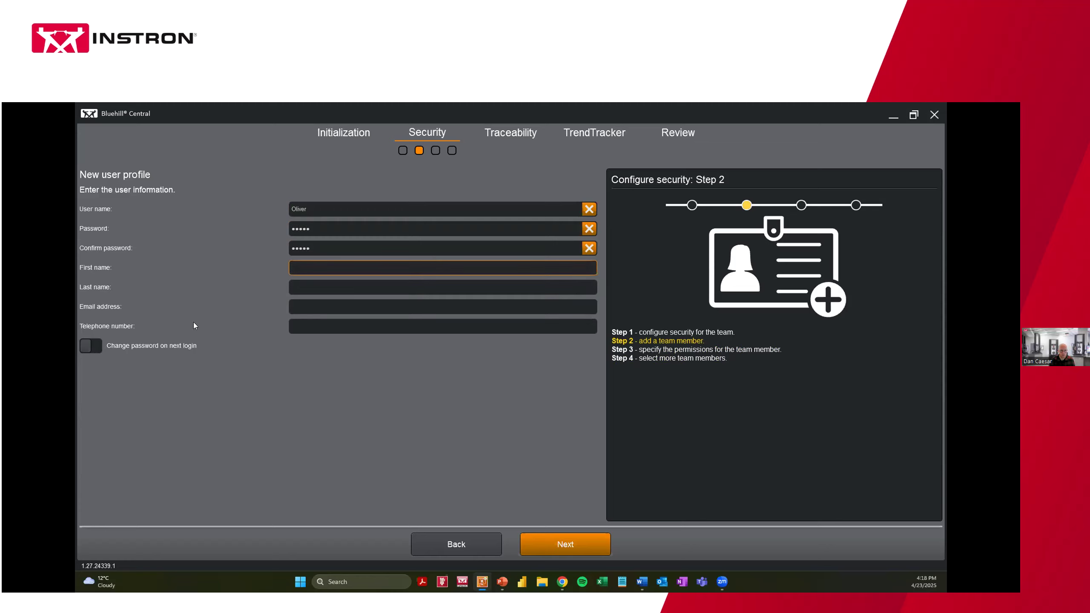
click(96, 347)
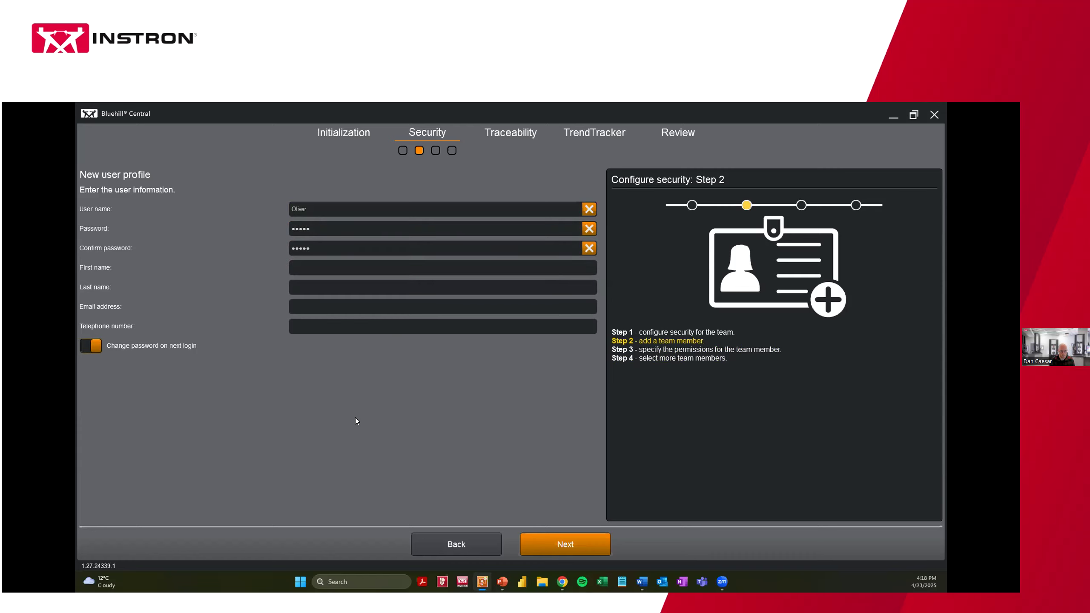
click(556, 550)
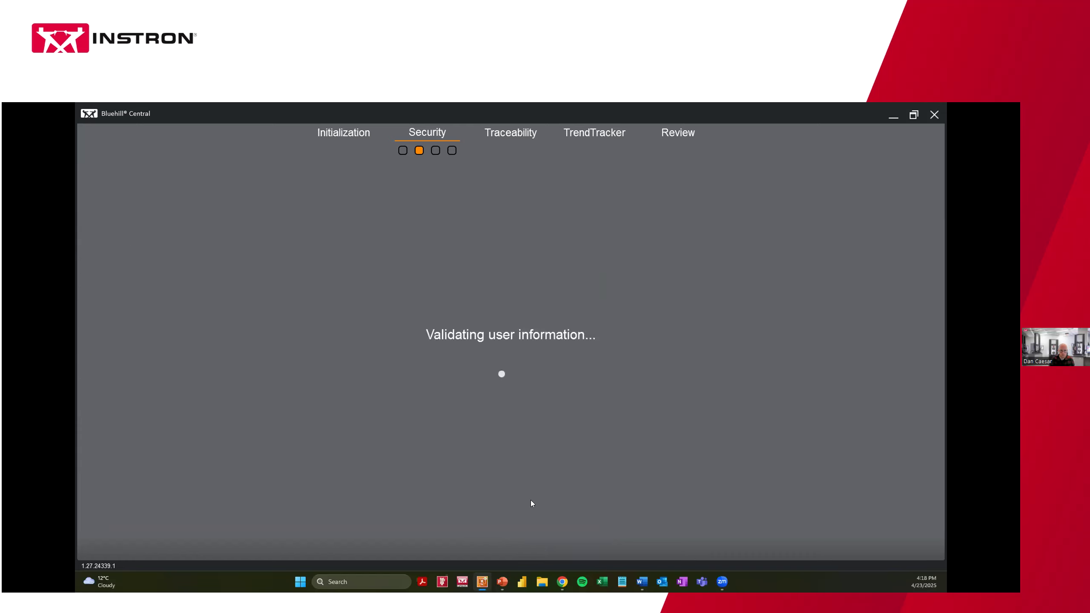
Make the new member a Restricted Bluehill Central user who cannot download files and folders
click(320, 236)
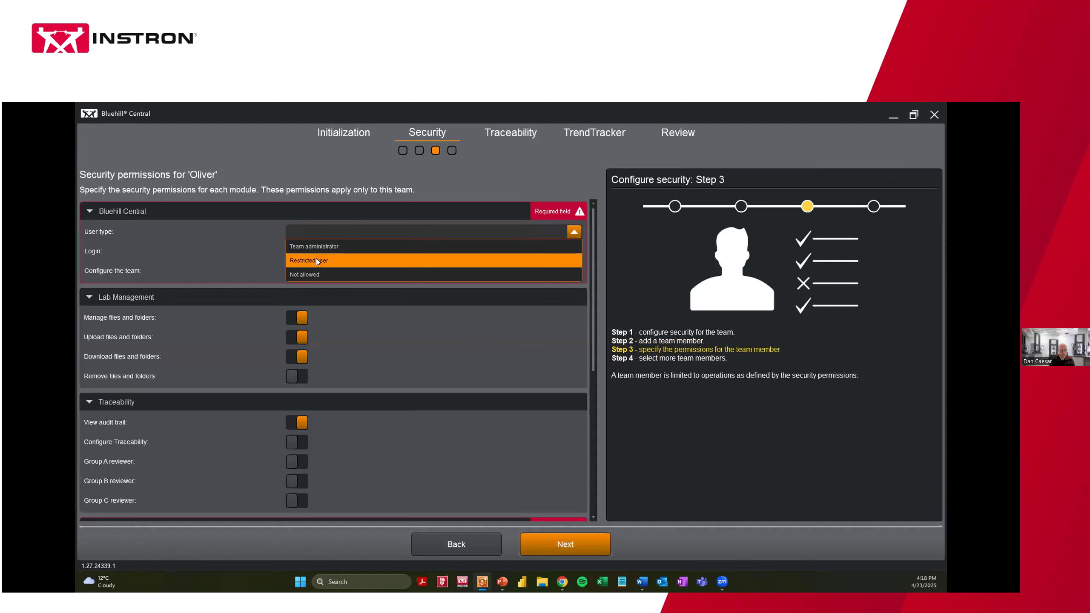
click(316, 260)
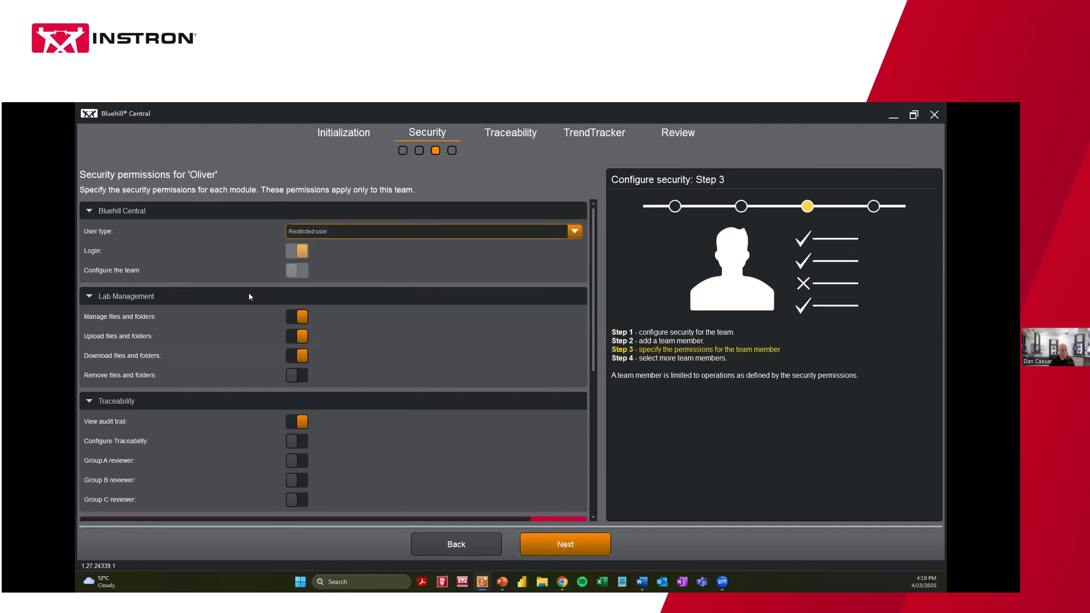
click(299, 356)
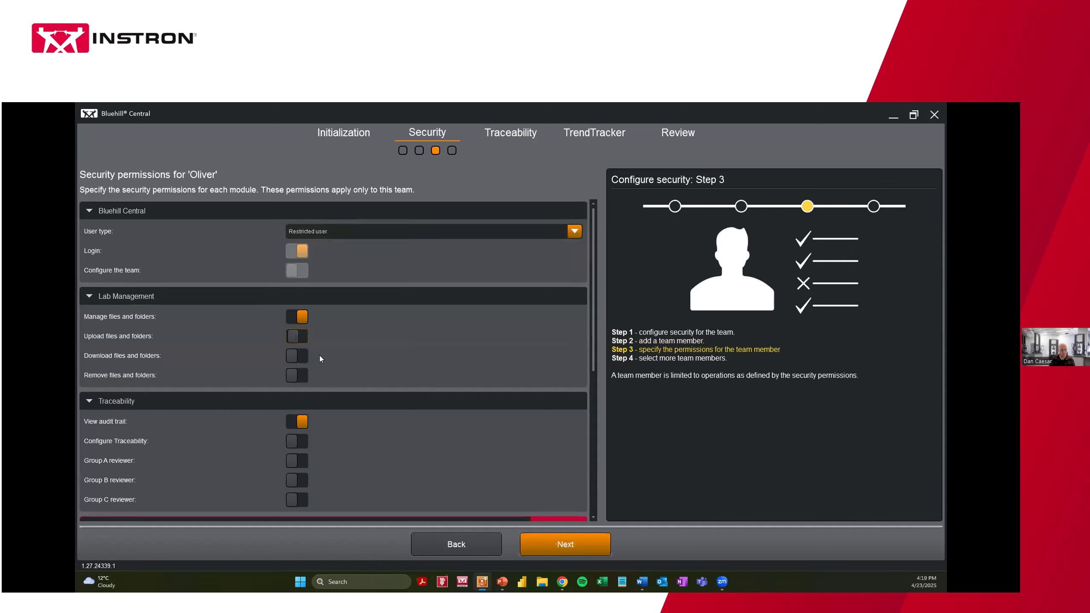
Set the member's Bluehill Universal user type to Operator
click(89, 296)
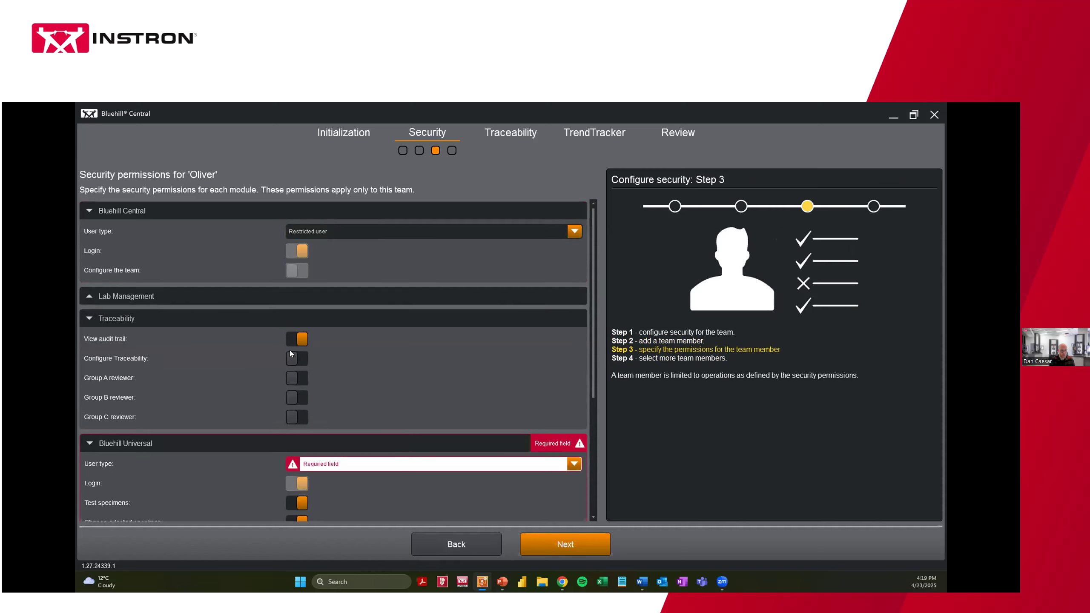
click(94, 300)
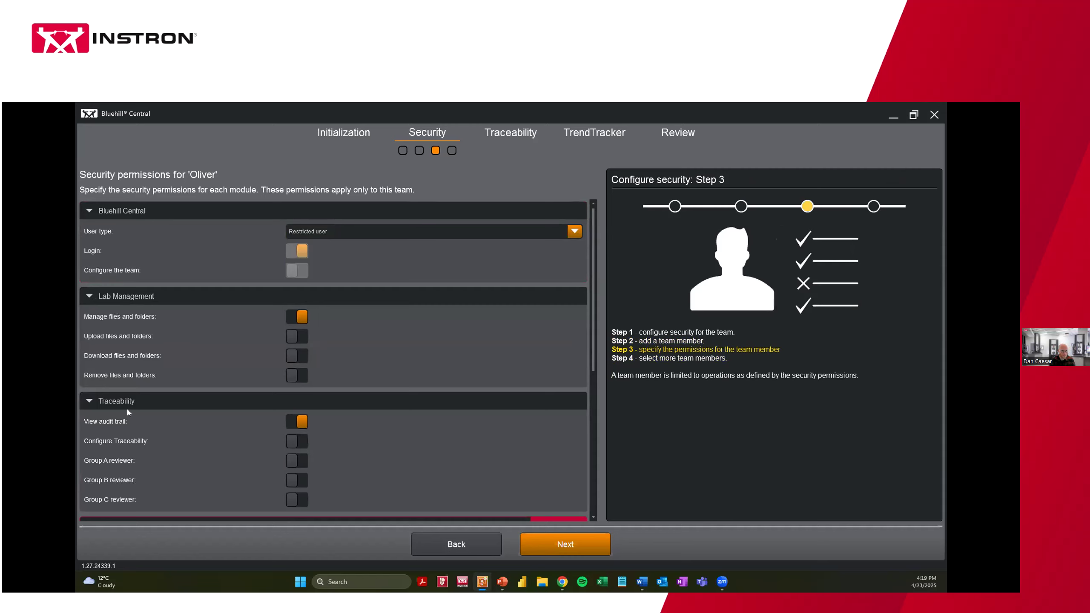
click(99, 301)
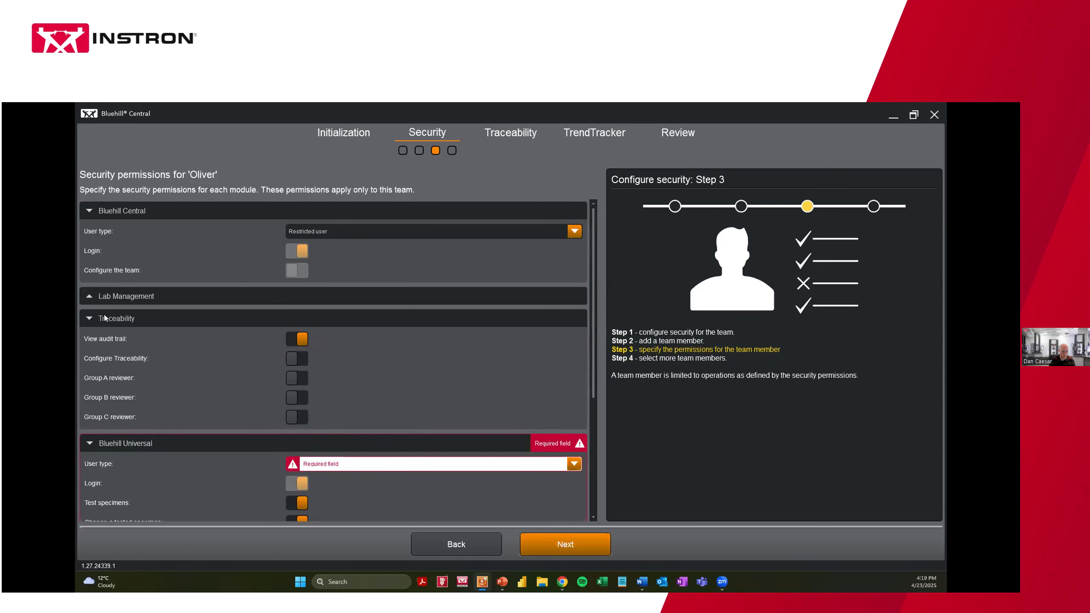
click(91, 318)
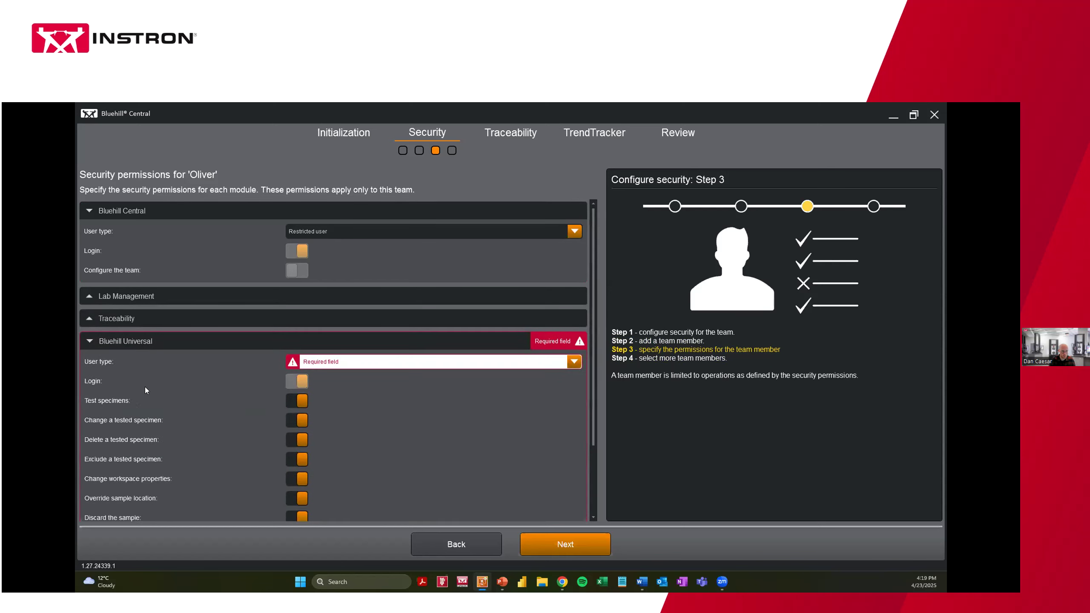
click(341, 365)
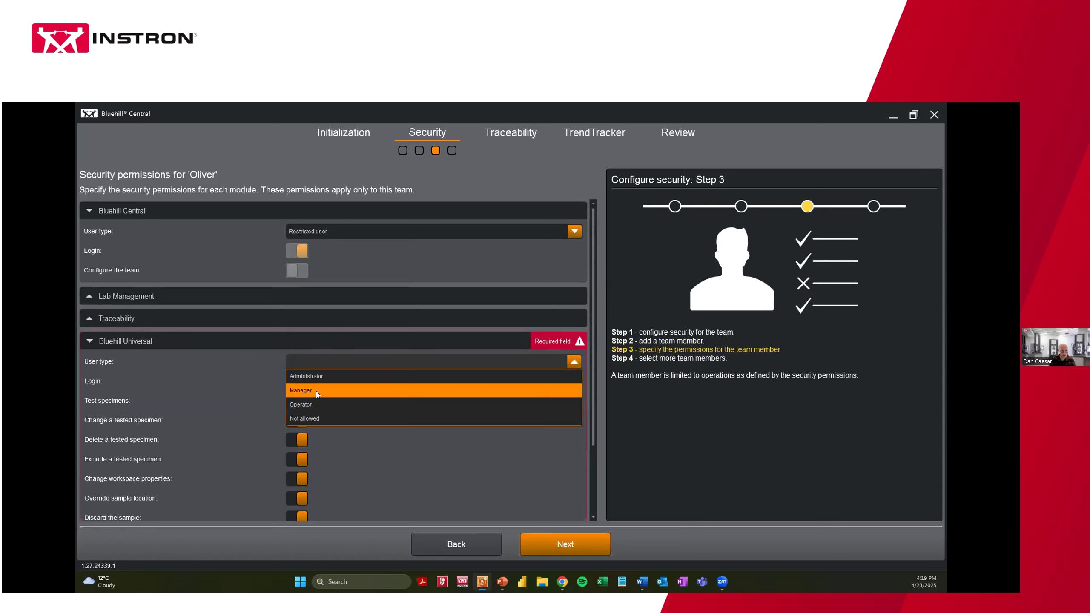
click(314, 402)
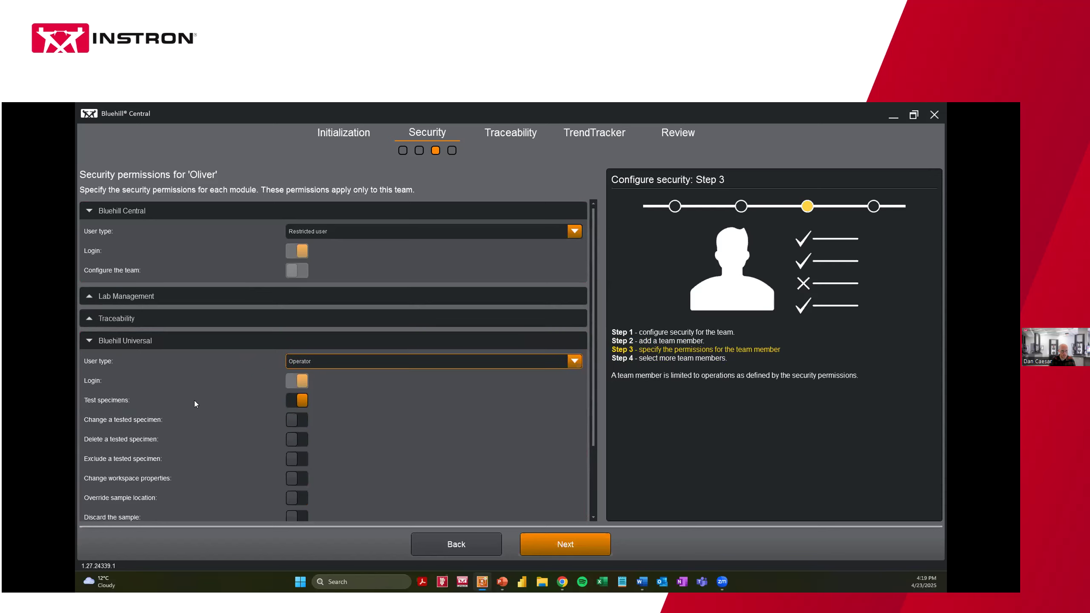
scroll(189, 399, down, 1)
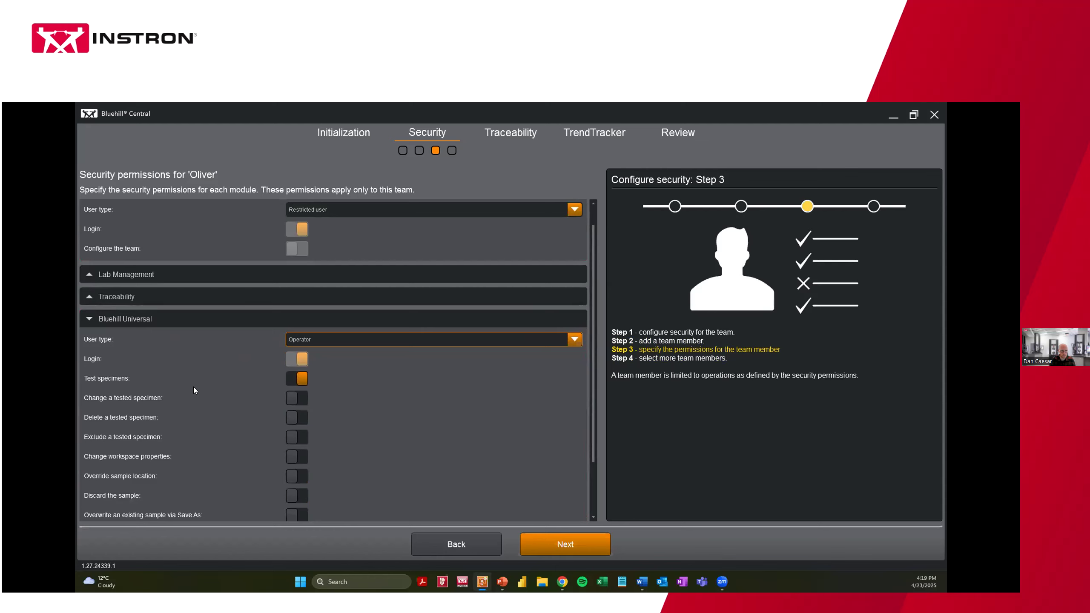
scroll(193, 390, down, 2)
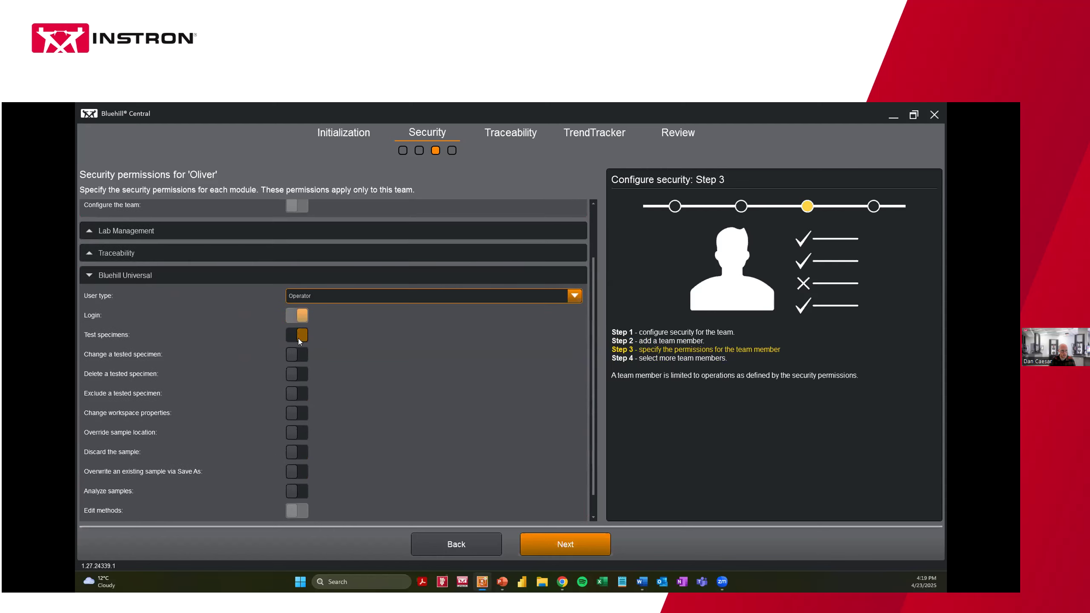
scroll(225, 359, down, 1)
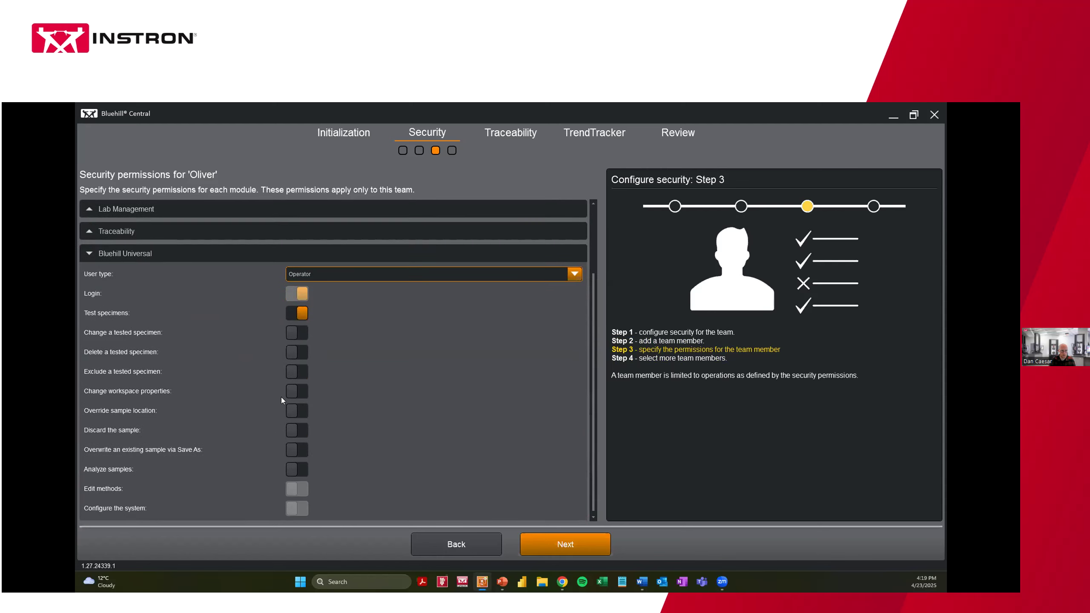
click(559, 544)
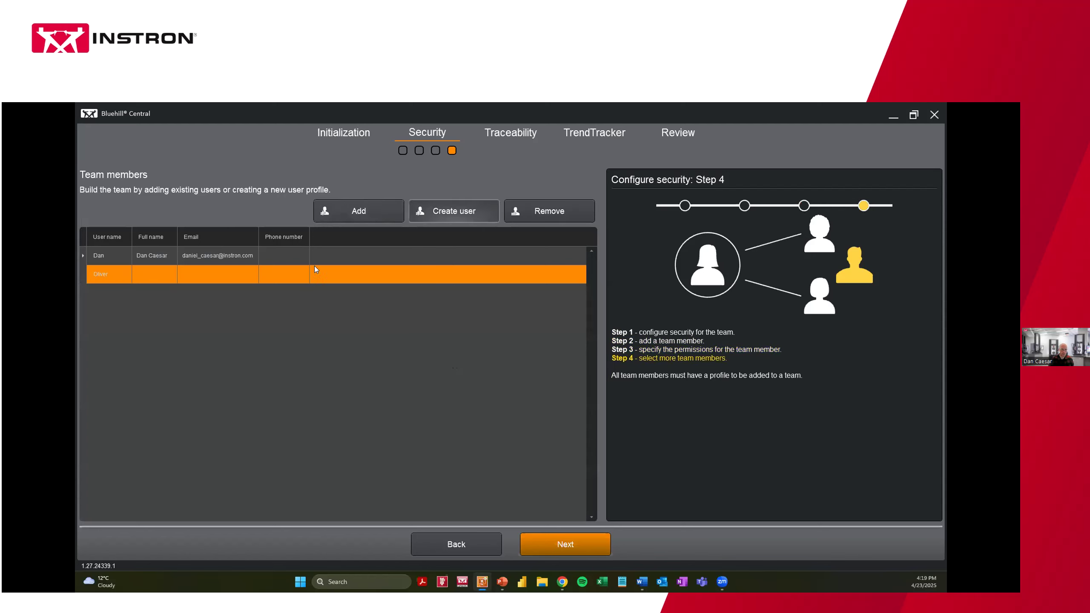
Create a third user with a user name and confirmed password, forcing a password change at next login
click(316, 210)
text(Mary)
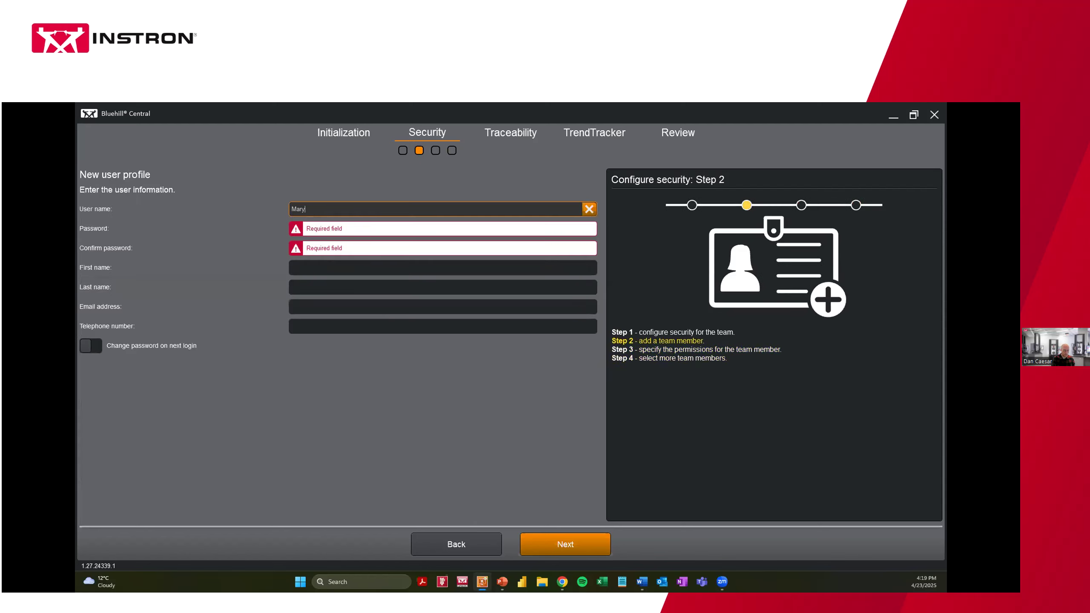
key(Tab)
text(passw)
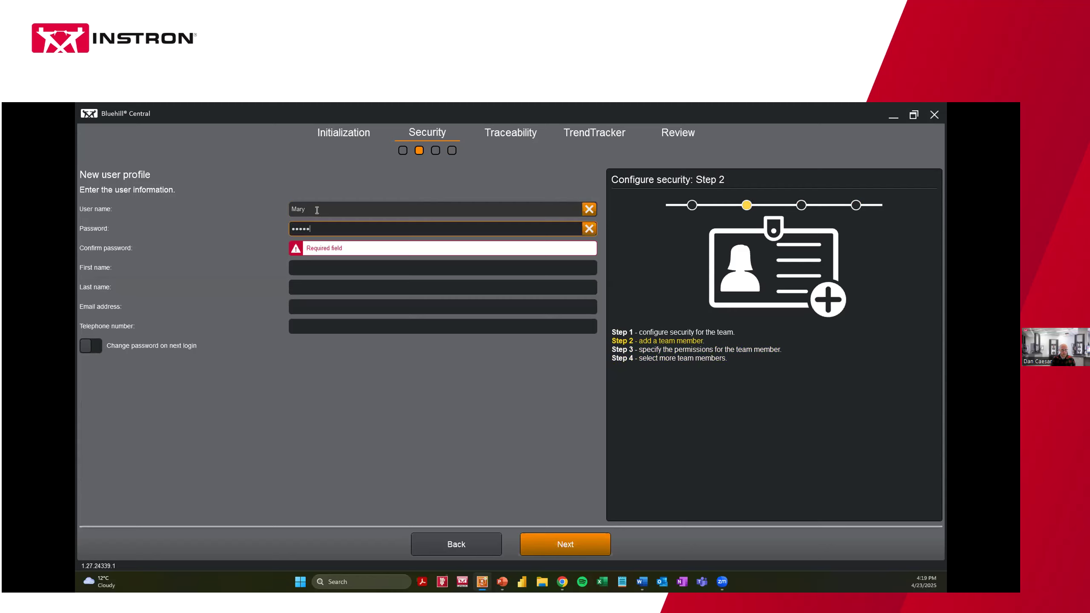
click(322, 249)
text(passw)
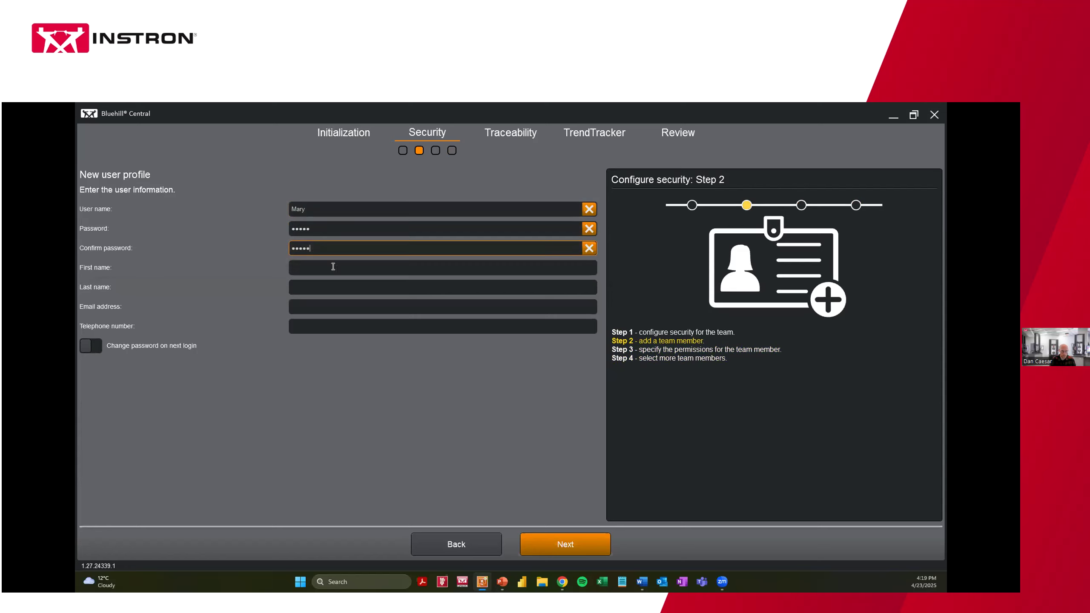
click(88, 348)
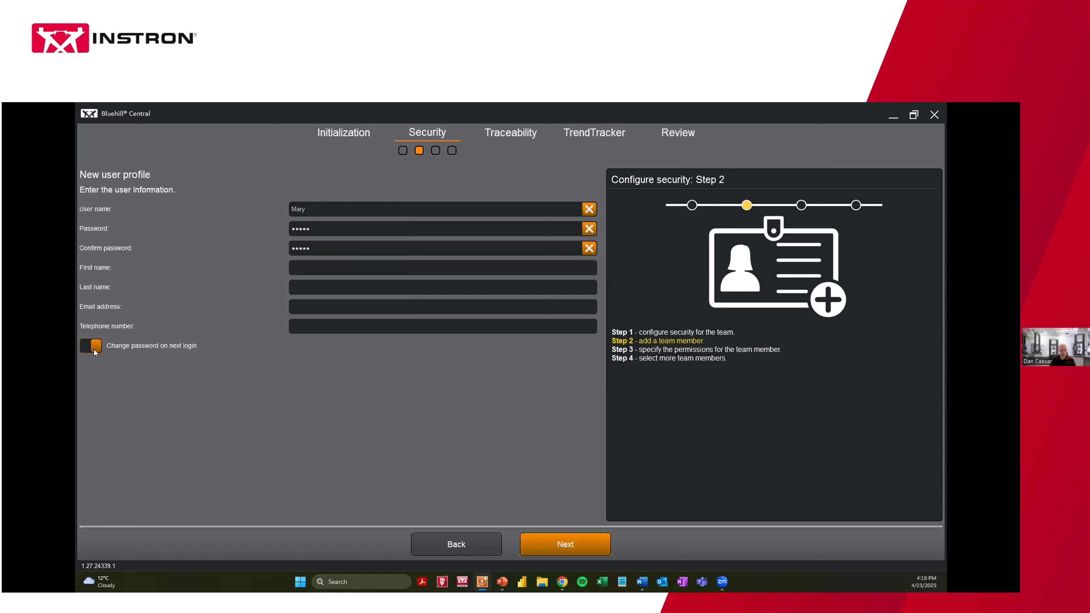
Make the new user a Team administrator allowed to remove files and folders
click(575, 546)
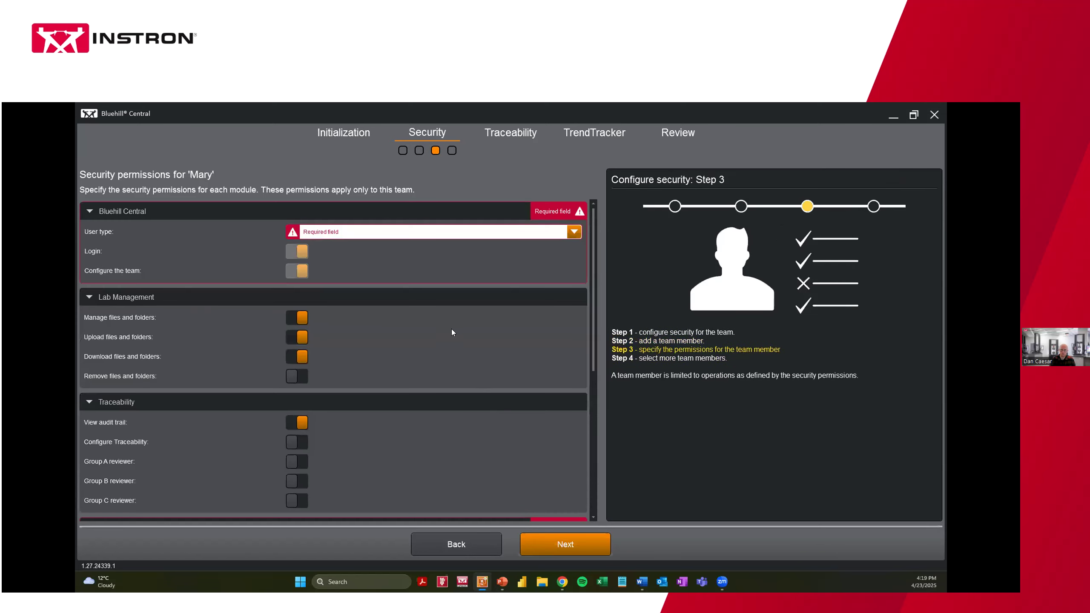
click(318, 238)
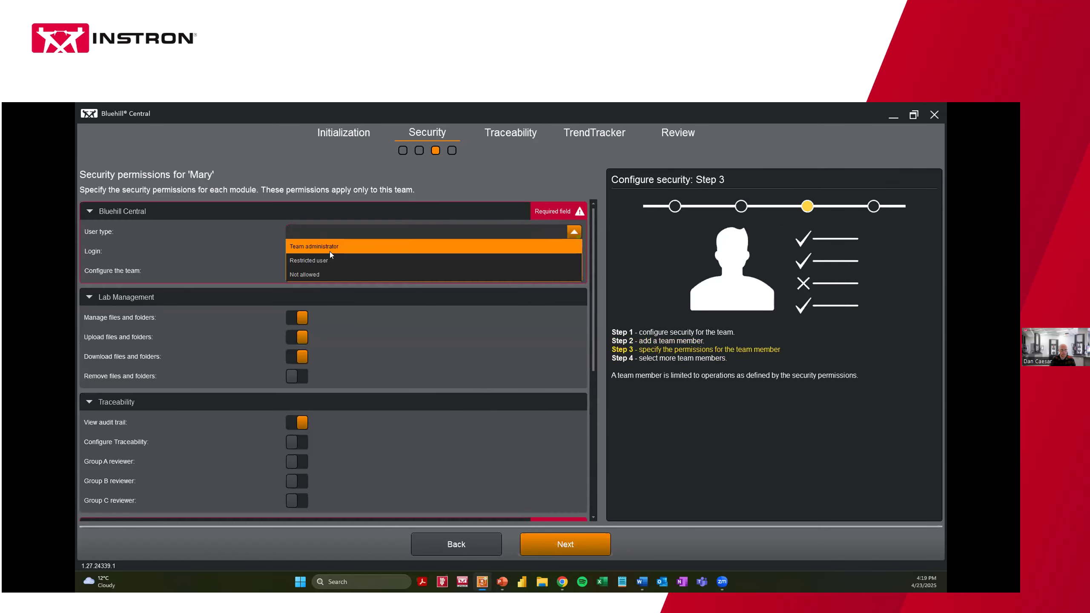
click(326, 255)
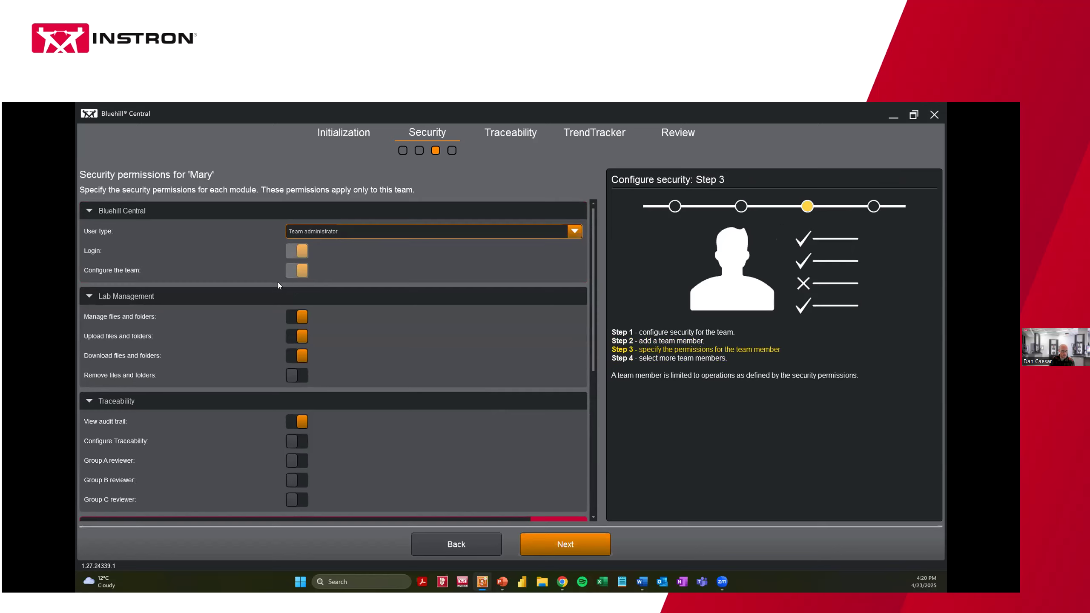
click(295, 375)
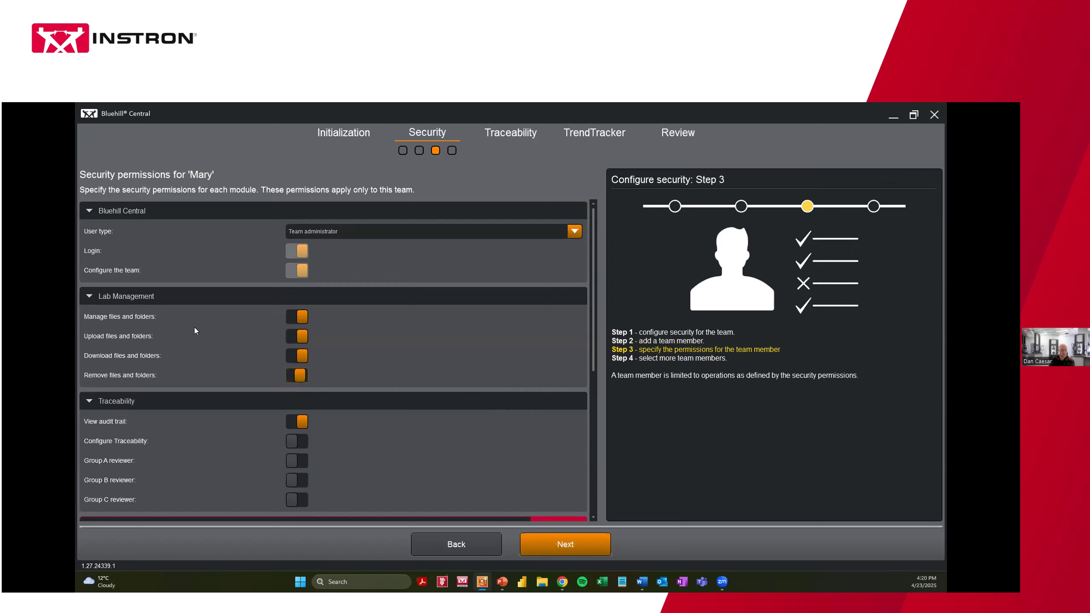
click(89, 296)
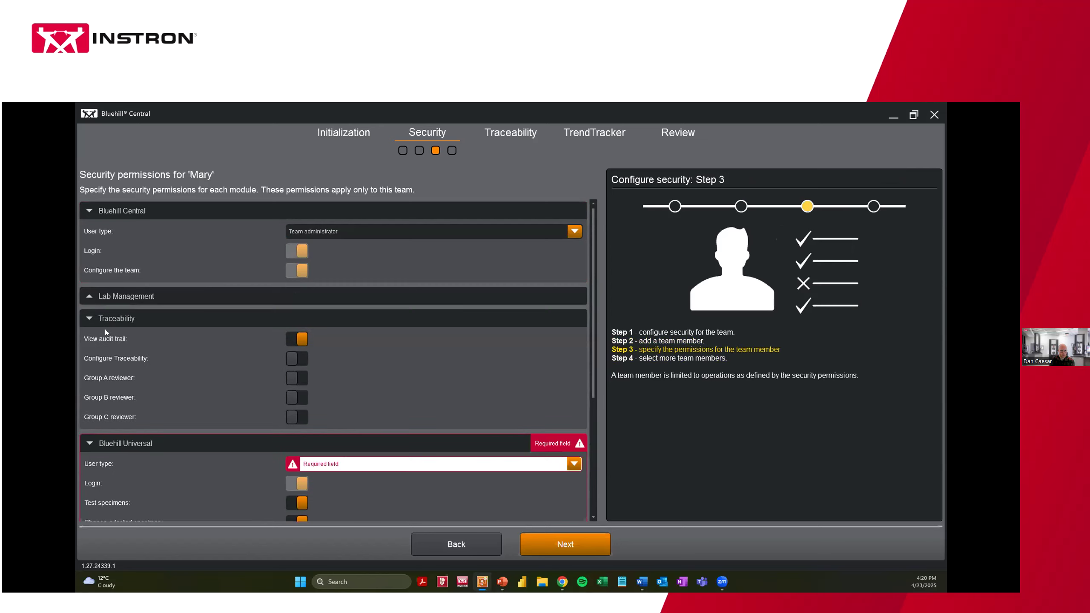
Let the user configure Traceability and review as Group A, B and C
click(290, 360)
click(296, 378)
click(296, 397)
click(295, 414)
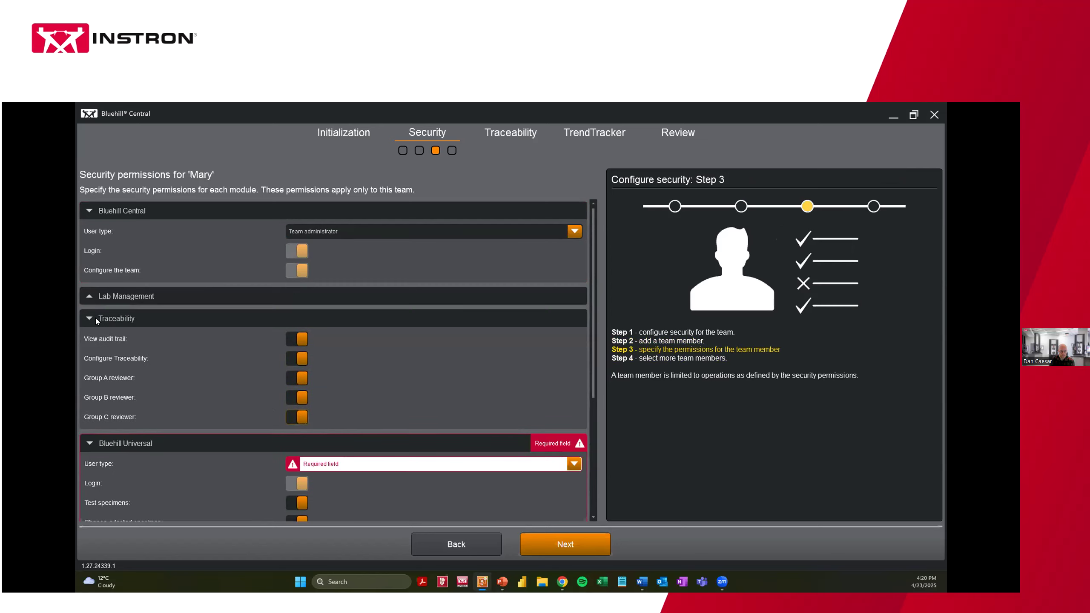
click(90, 318)
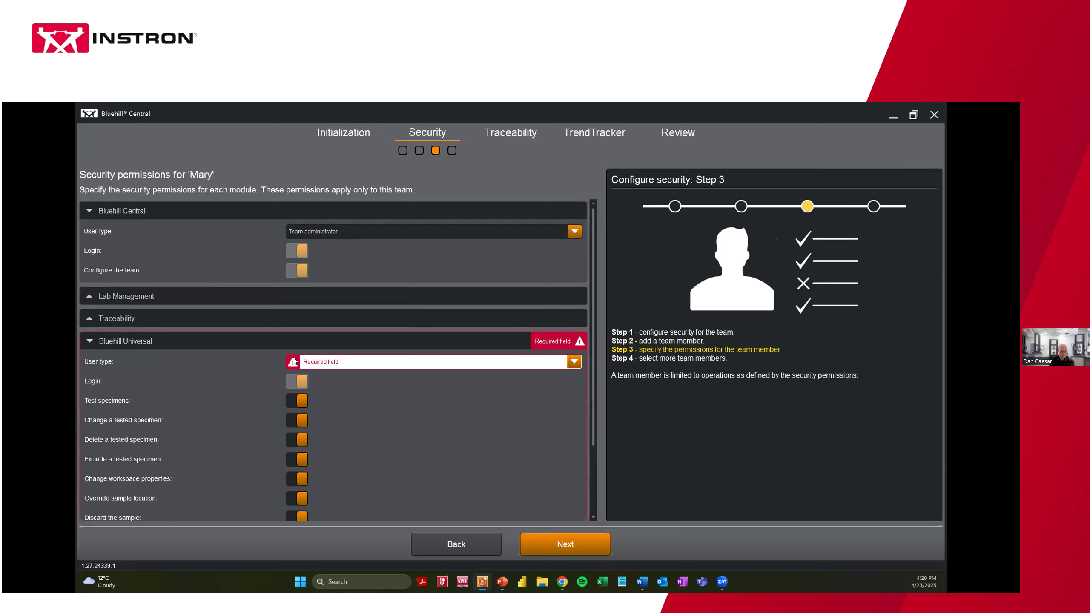
Set the user's Bluehill Universal type to Administrator and add them to the team
click(325, 361)
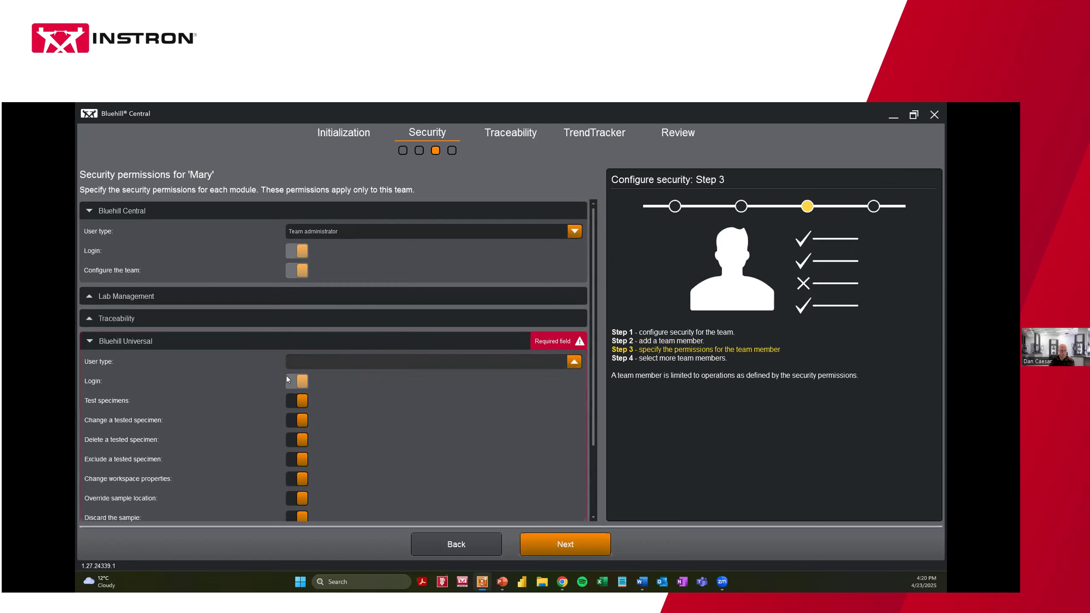
scroll(177, 385, down, 2)
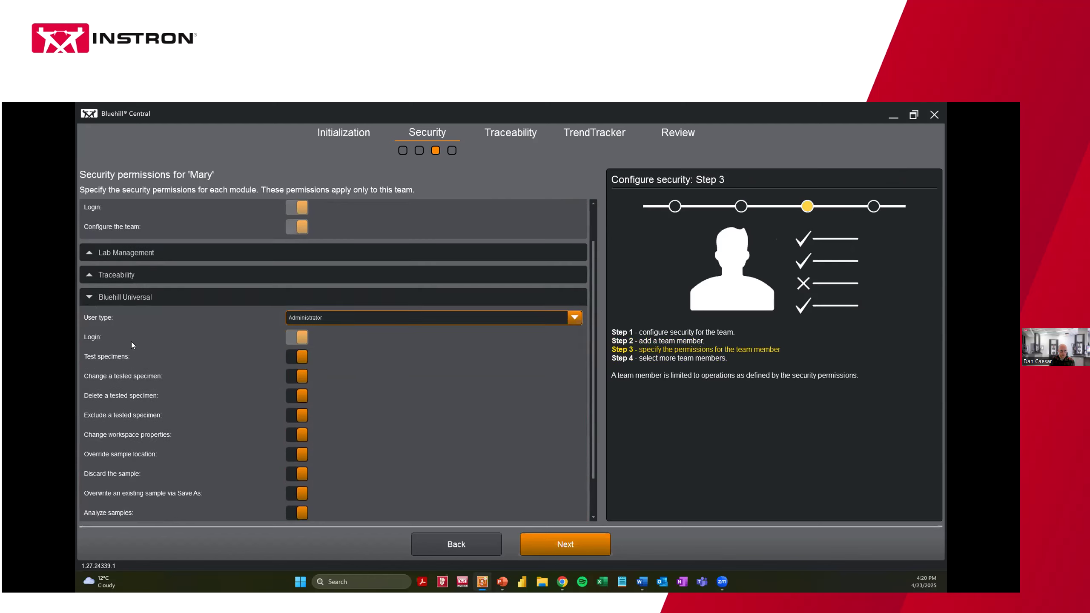
click(89, 297)
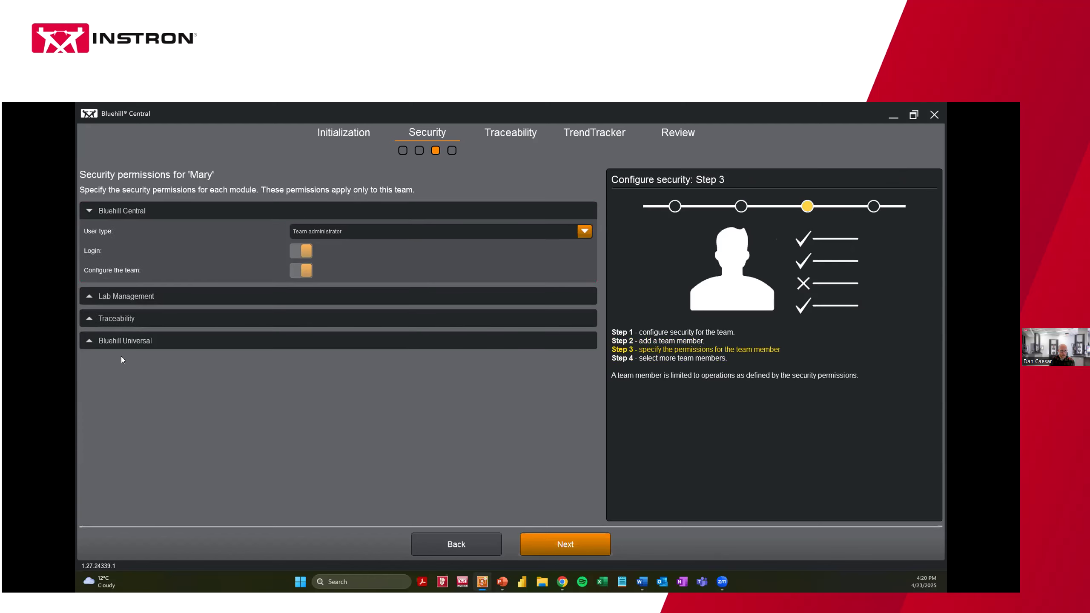
click(564, 544)
Check each of the three team members and proceed to the Traceability signature settings
click(105, 258)
click(105, 276)
click(106, 297)
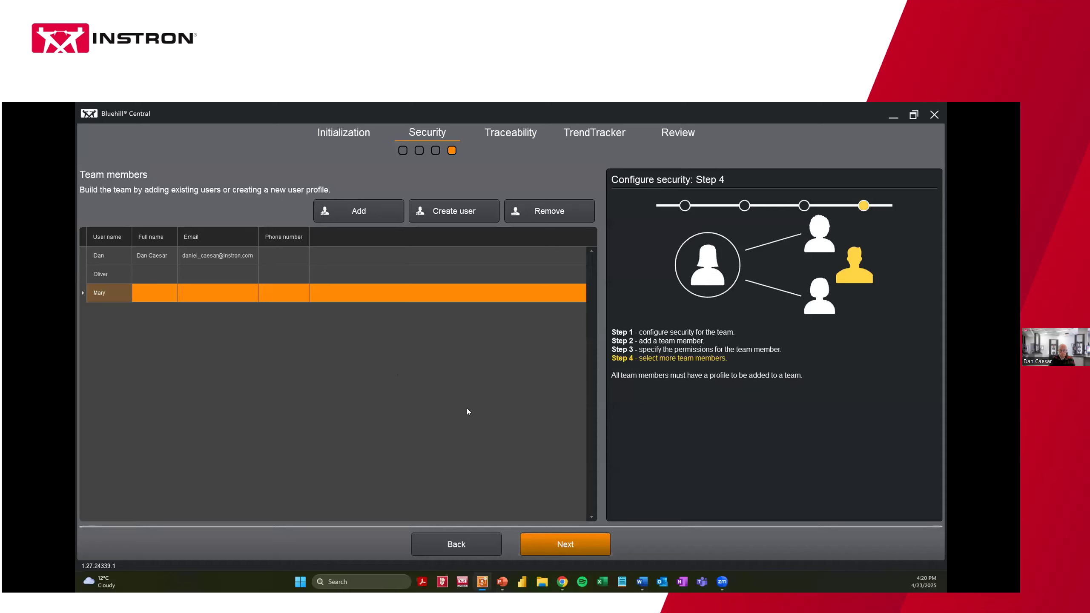
click(554, 543)
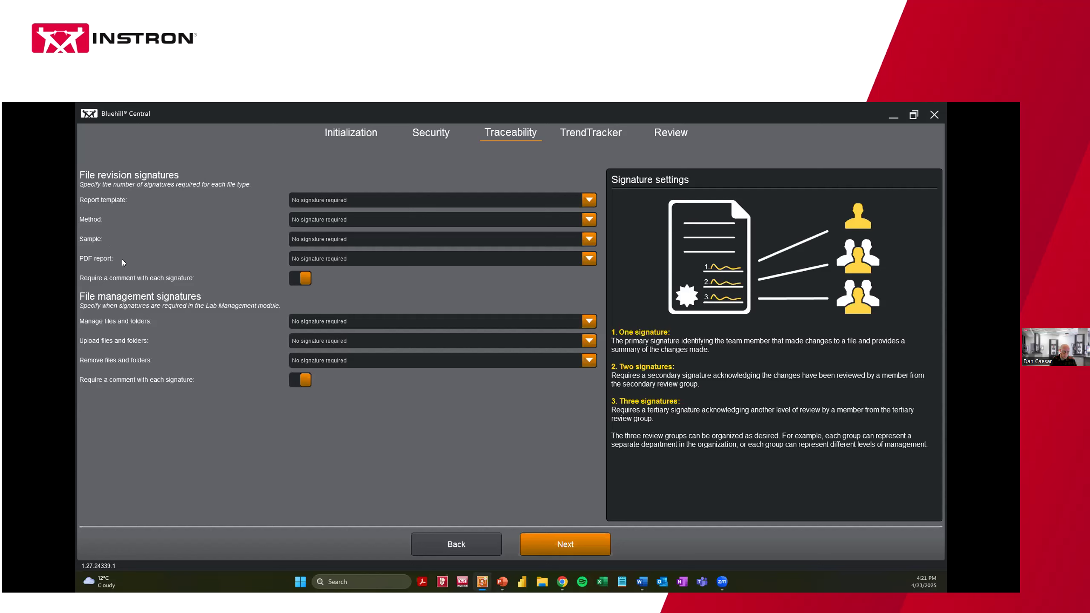
Set Method under File revision signatures to One signature
click(314, 218)
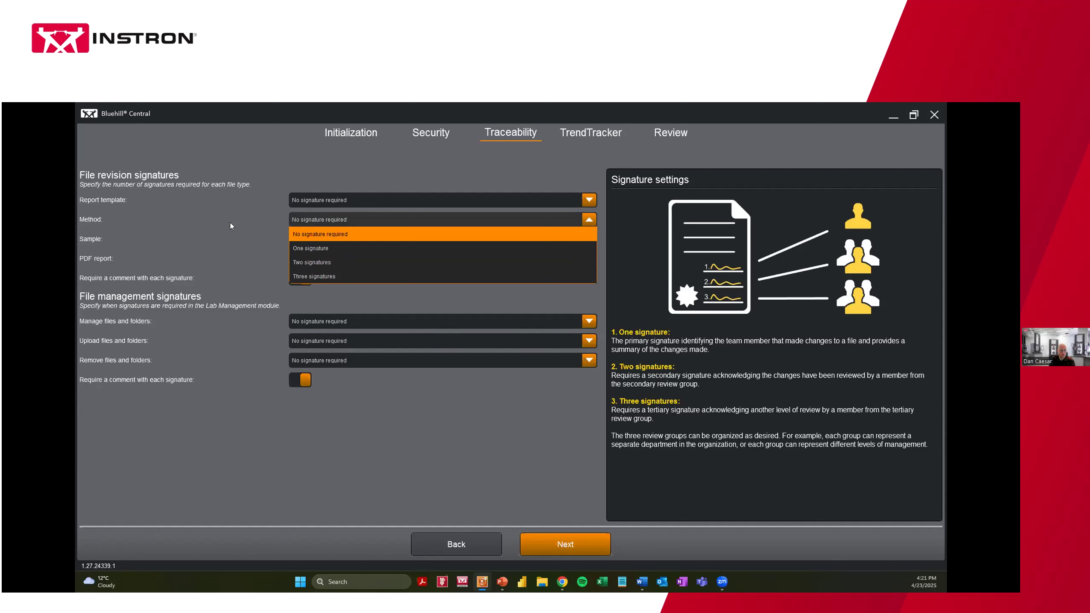
click(329, 247)
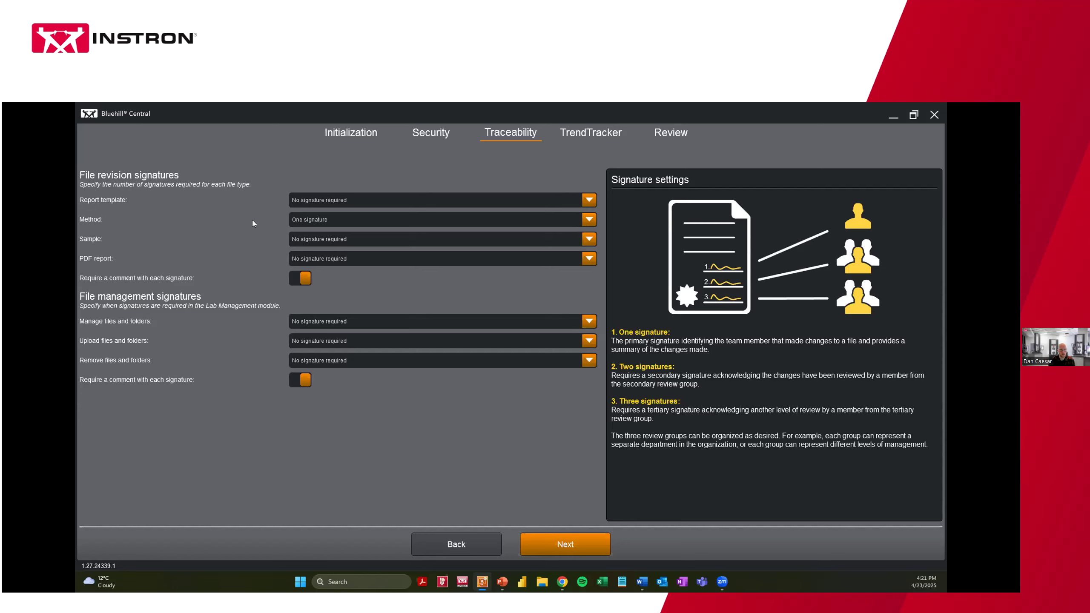
Require two signatures for method revisions, with Group A reviewer as the secondary signer
click(316, 218)
click(329, 262)
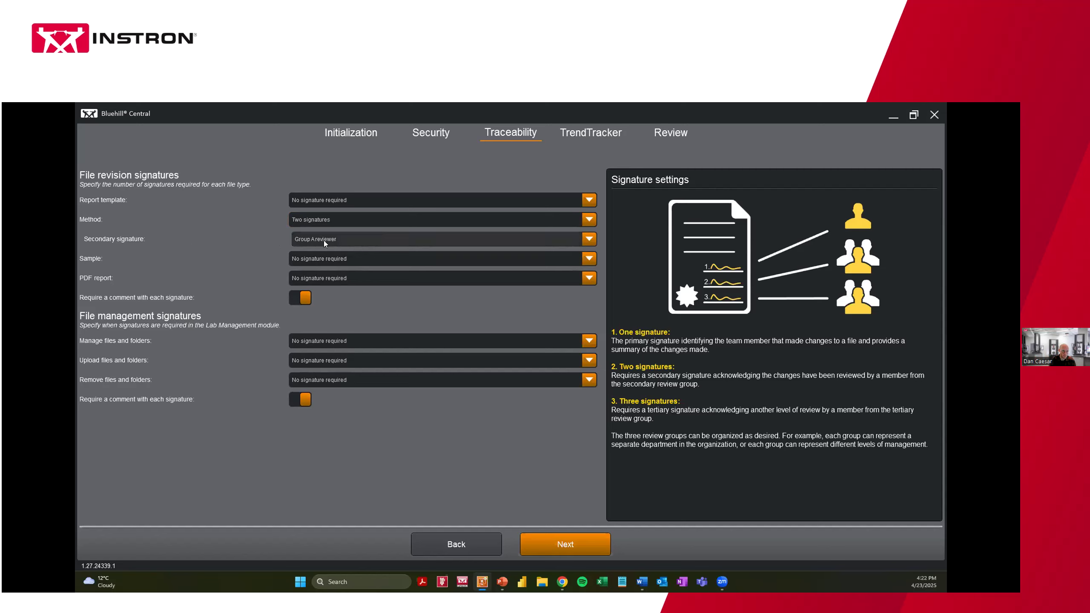
click(377, 240)
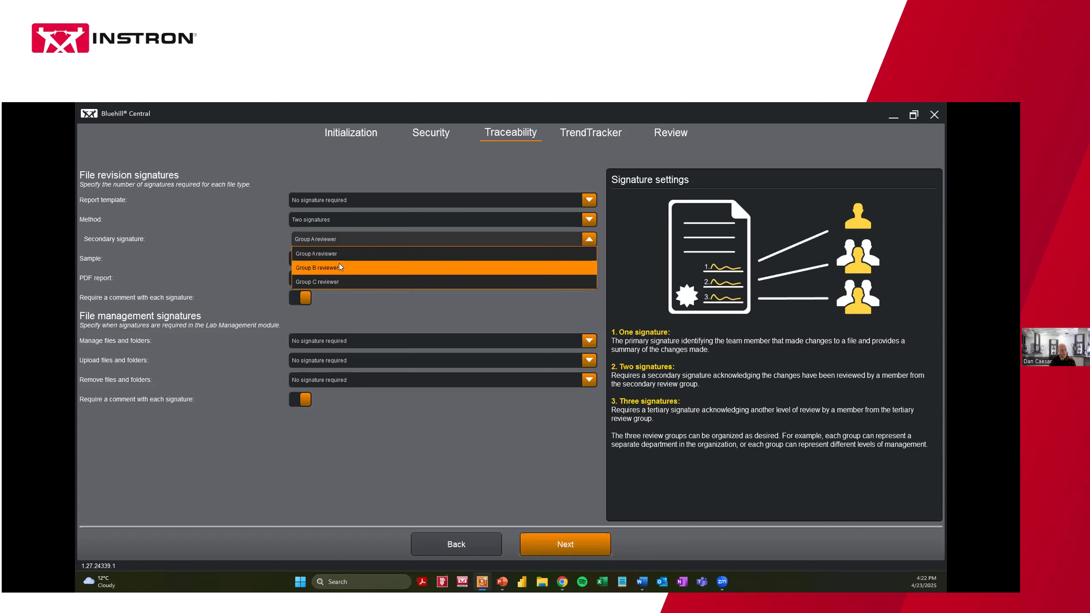
click(230, 237)
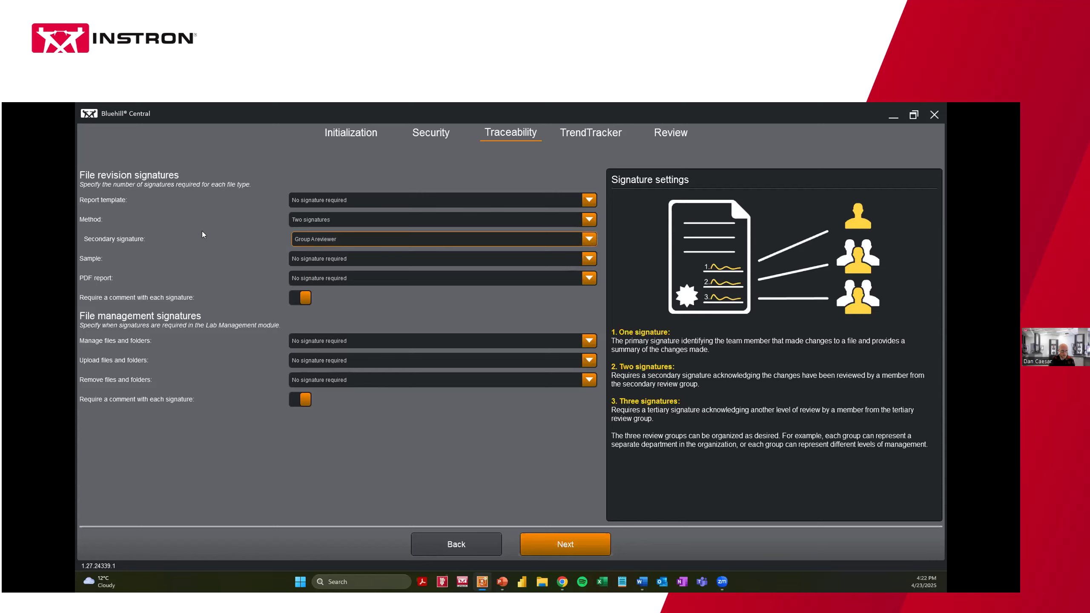
Briefly switch method revisions to three signatures, then return them to two
click(315, 240)
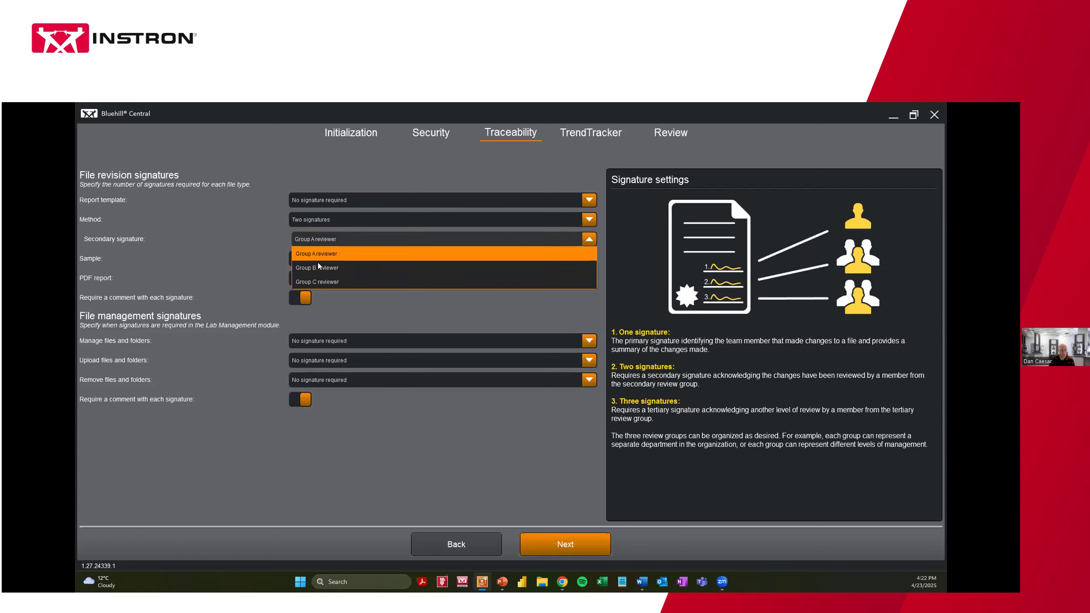
click(314, 220)
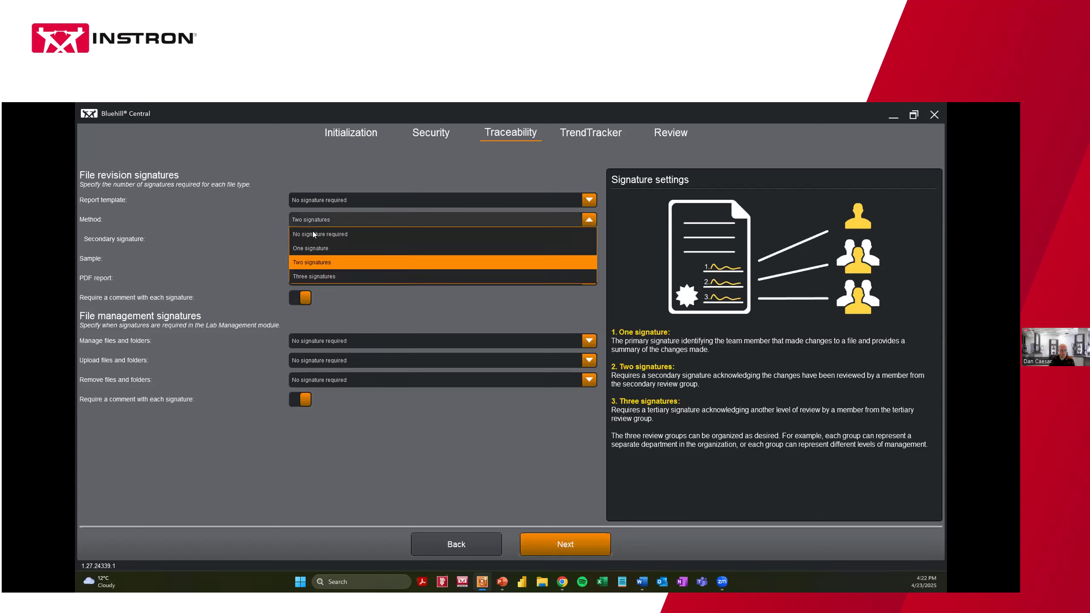
click(311, 280)
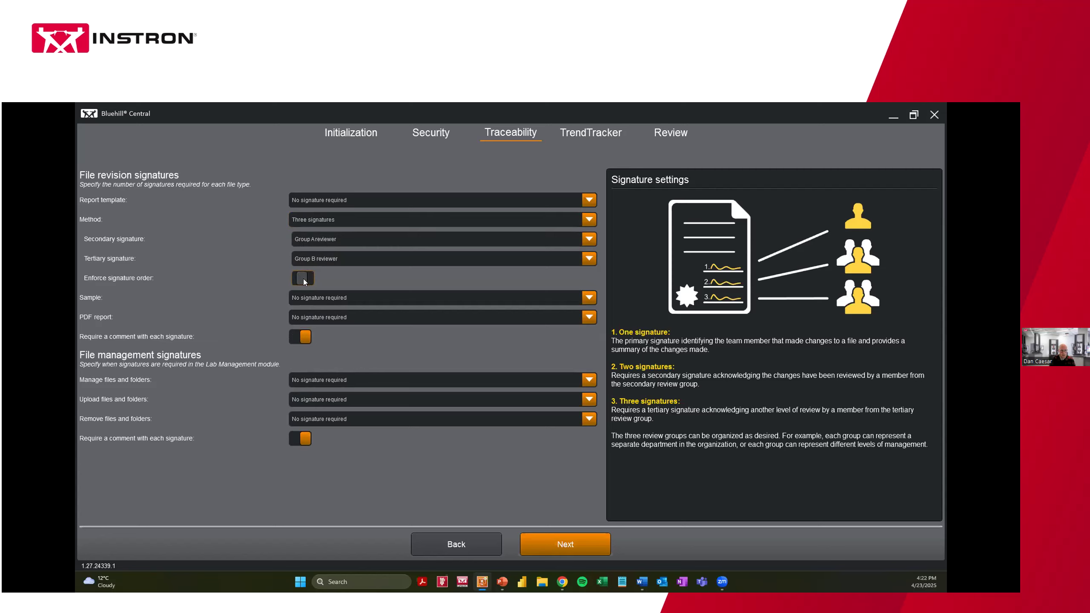
click(317, 219)
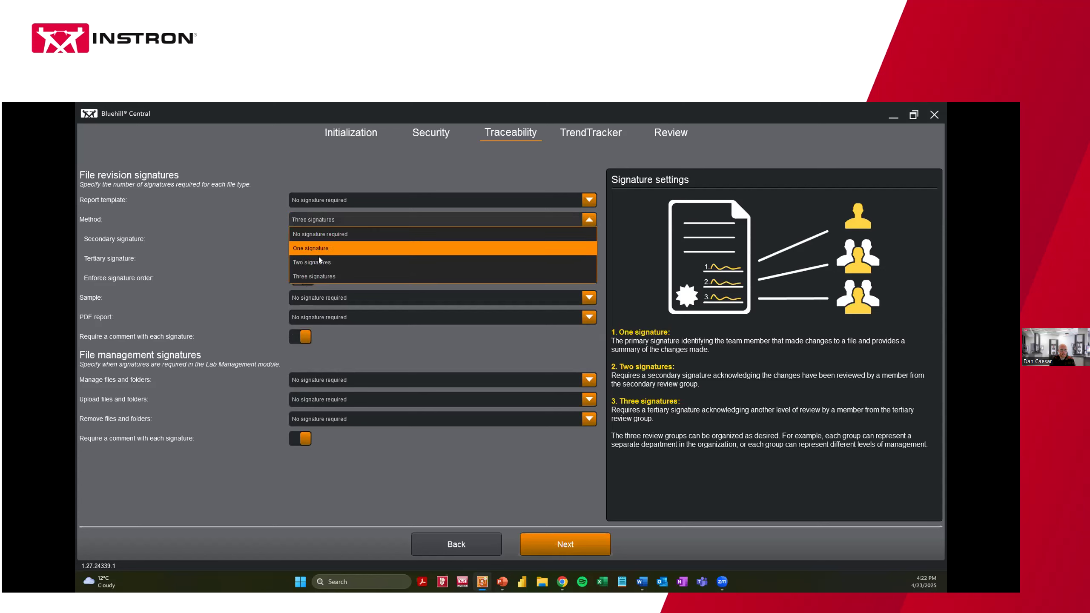
click(318, 260)
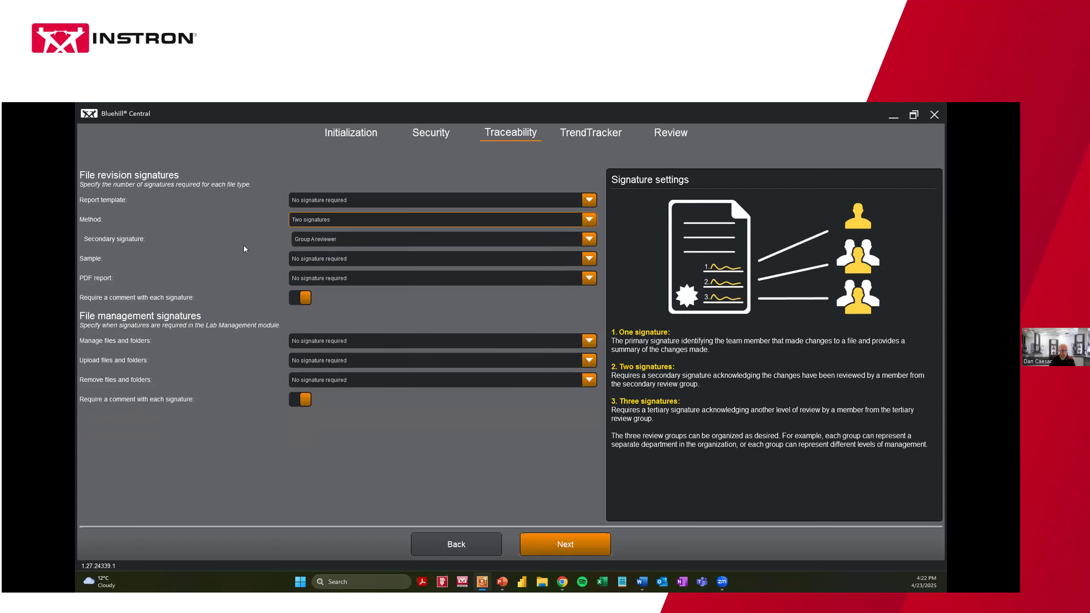
click(311, 277)
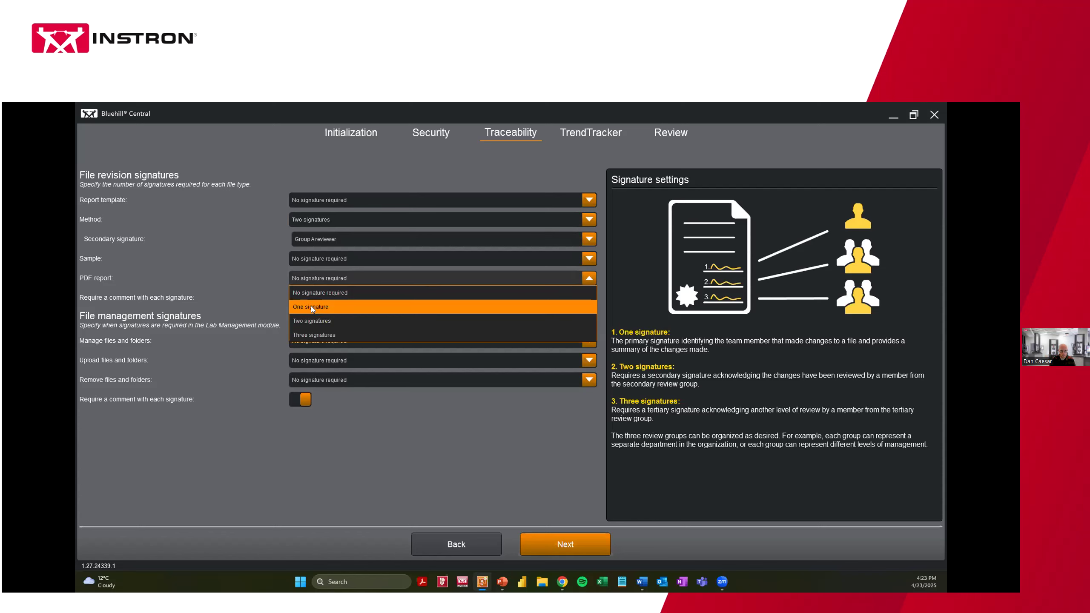
Set PDF reports to two signatures with Group B reviewer secondary, and drop the file revision comment requirement
click(311, 320)
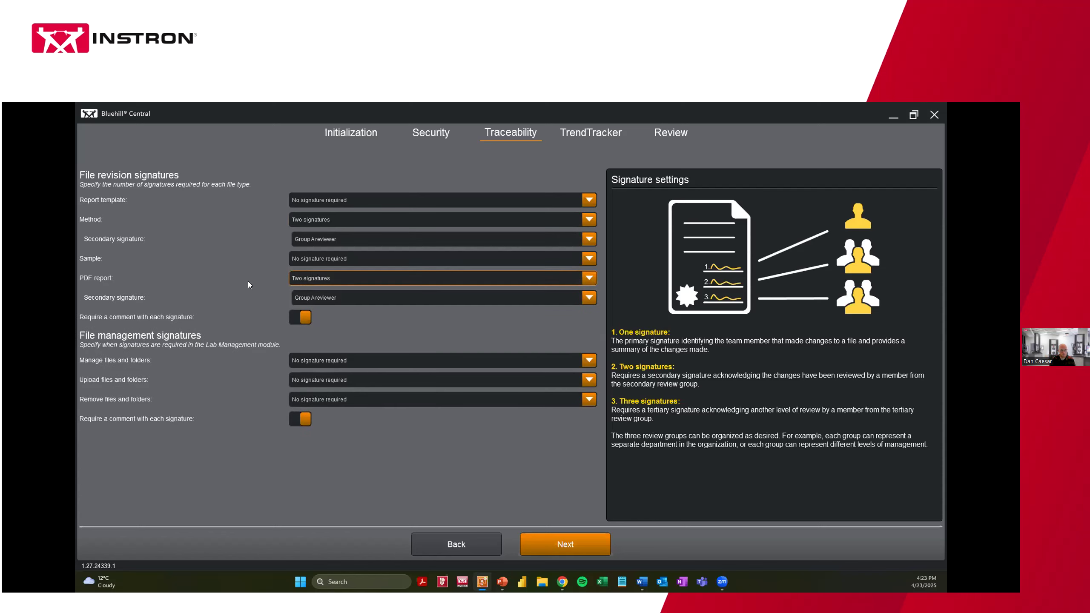
click(330, 298)
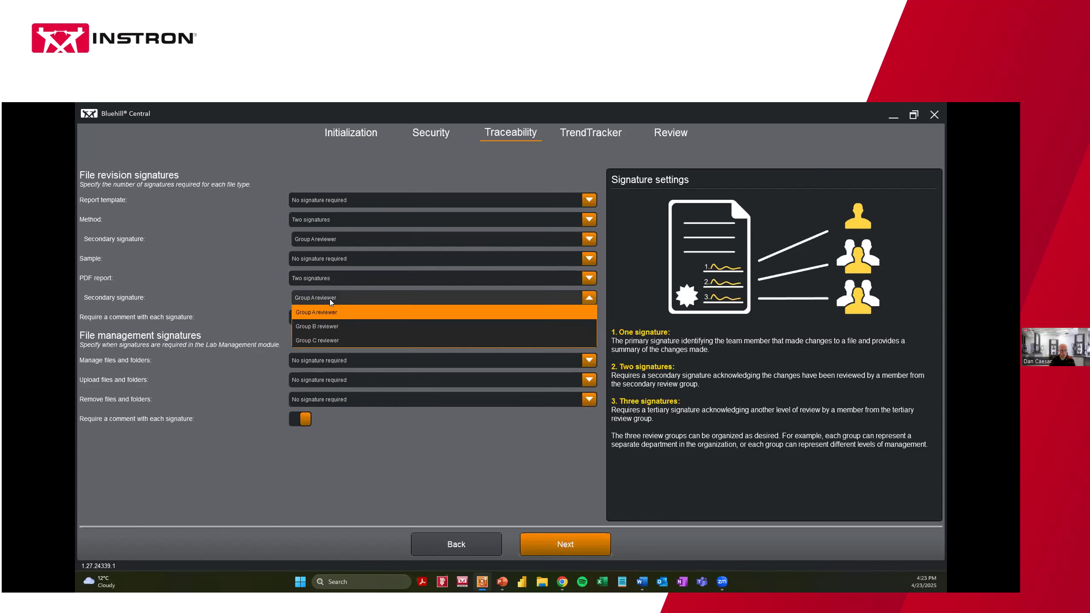
click(327, 325)
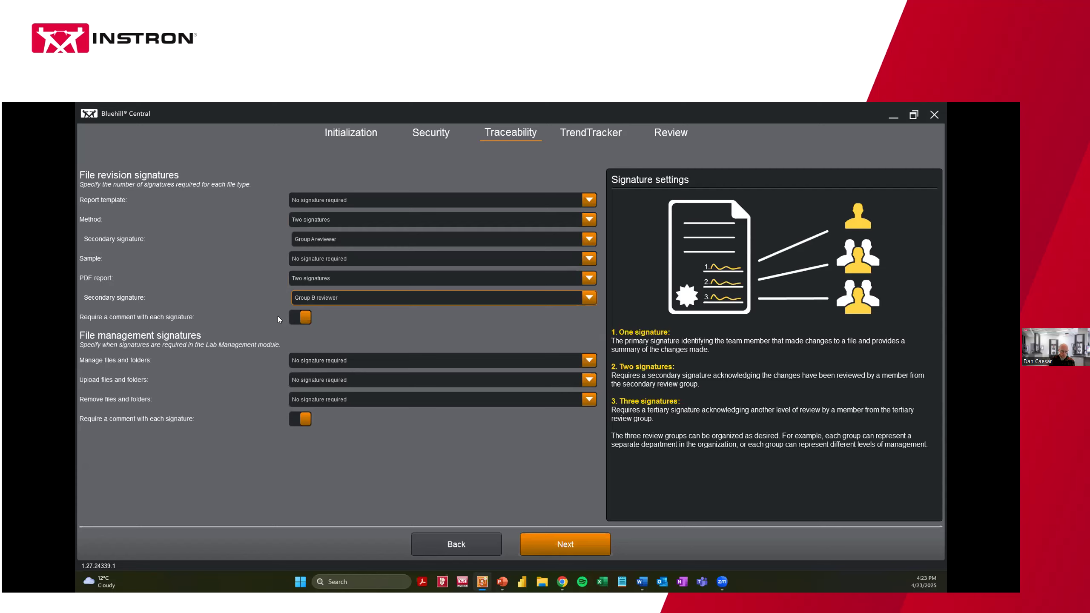
click(300, 317)
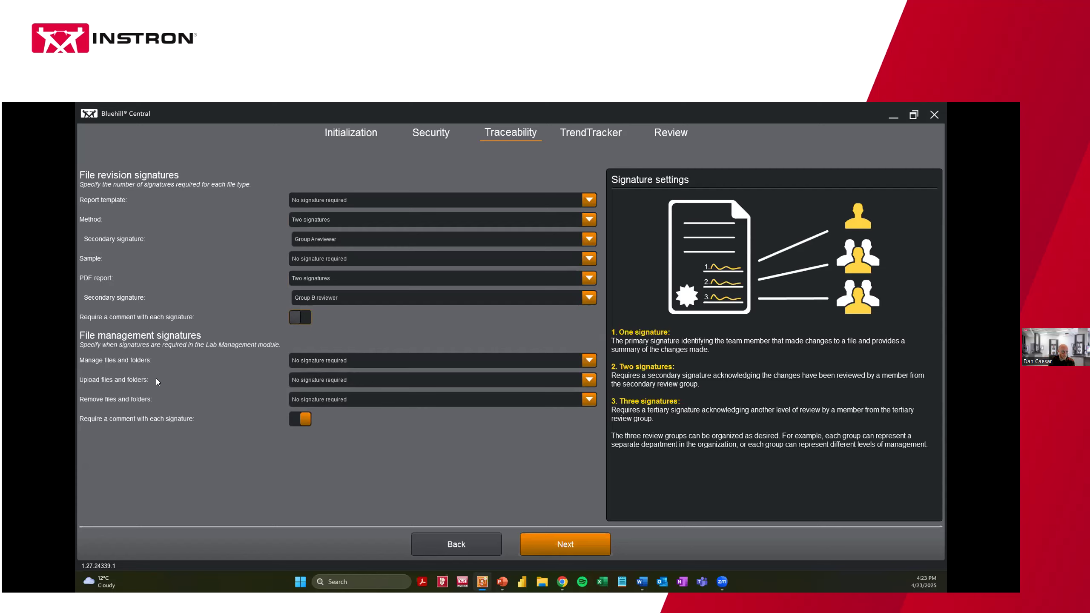
Leave Upload and Remove files at no signature, and turn off the File management comment requirement
click(316, 381)
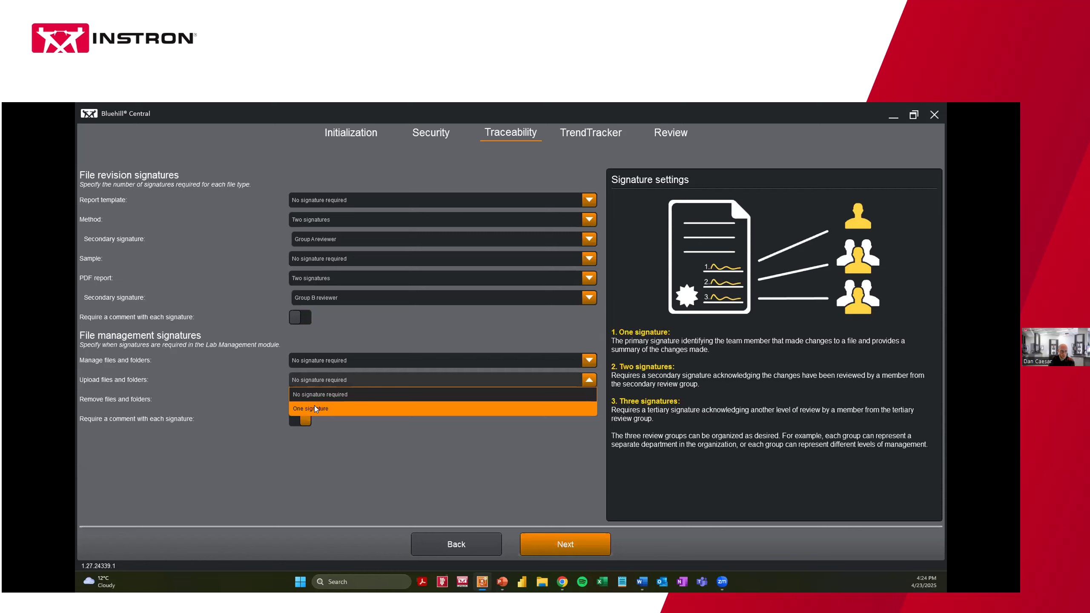
click(183, 380)
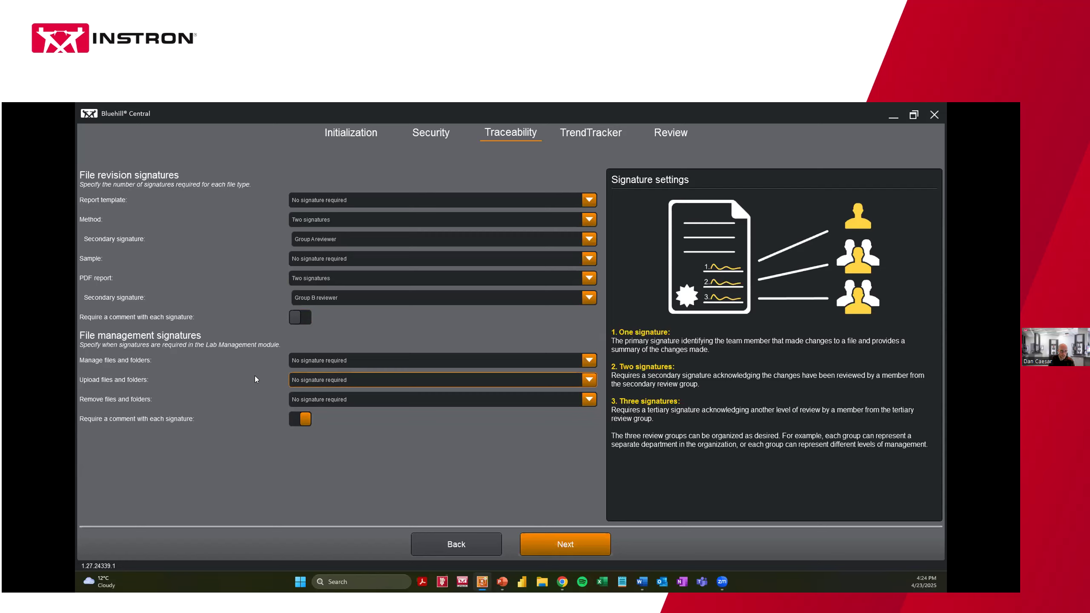
click(314, 401)
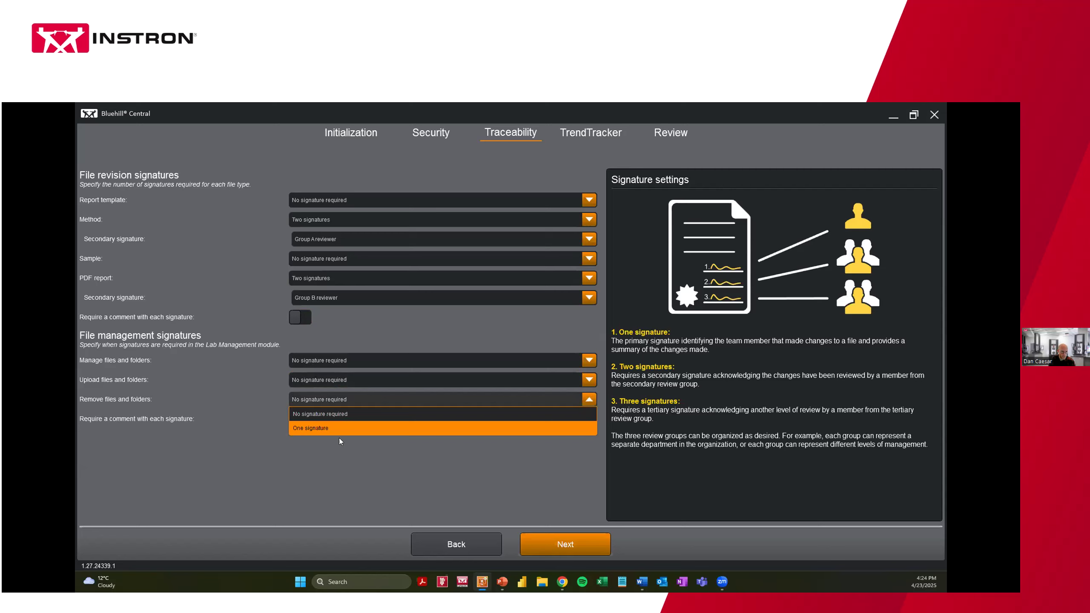
click(339, 458)
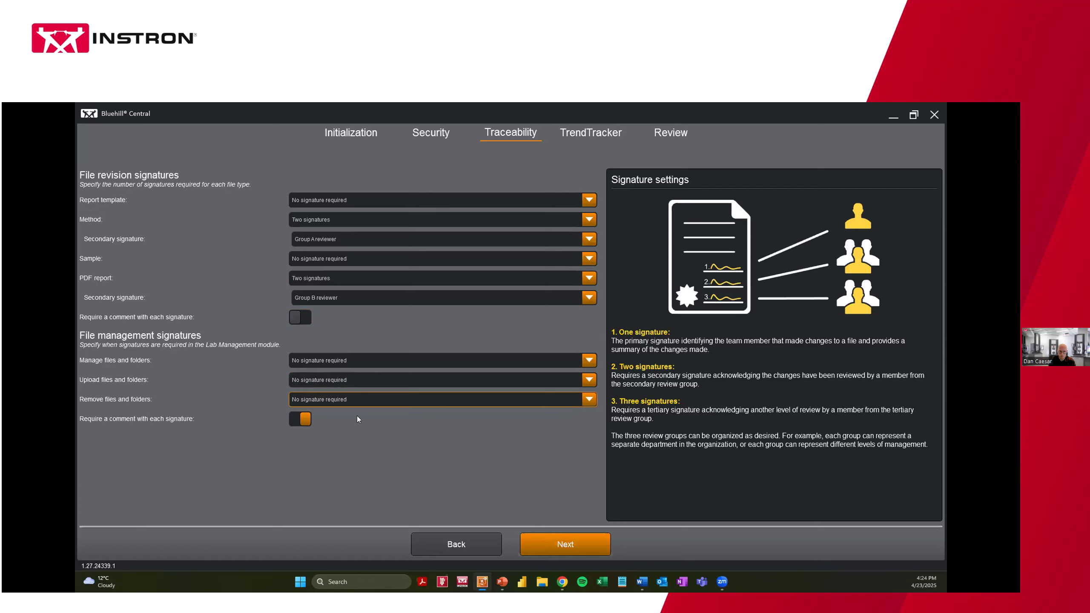
click(287, 419)
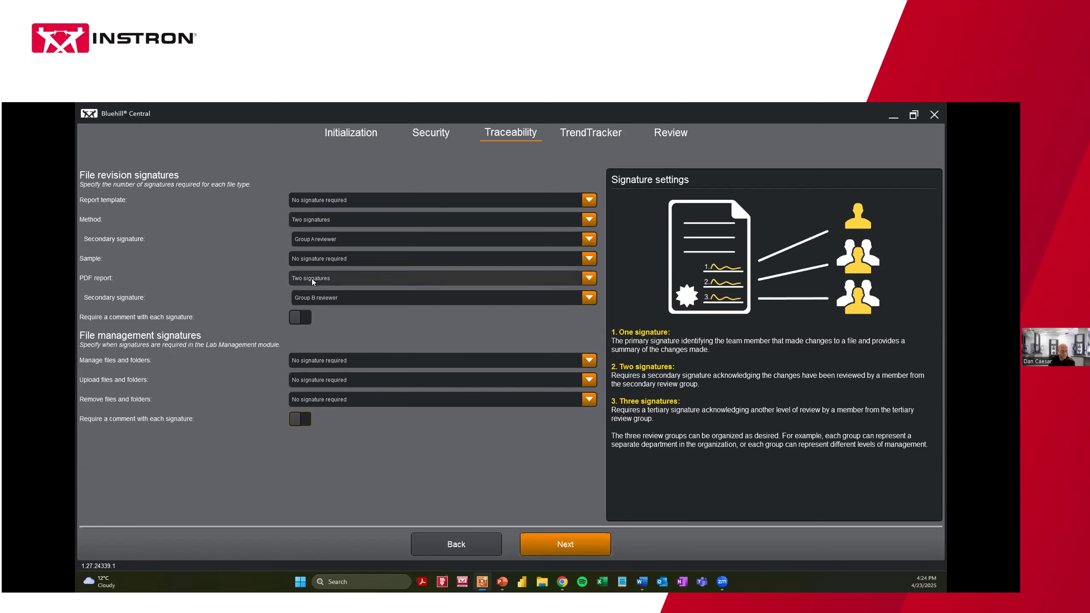
Reset Method and PDF report to No signature required, then advance to the TrendTracker step
click(315, 220)
click(331, 233)
click(296, 257)
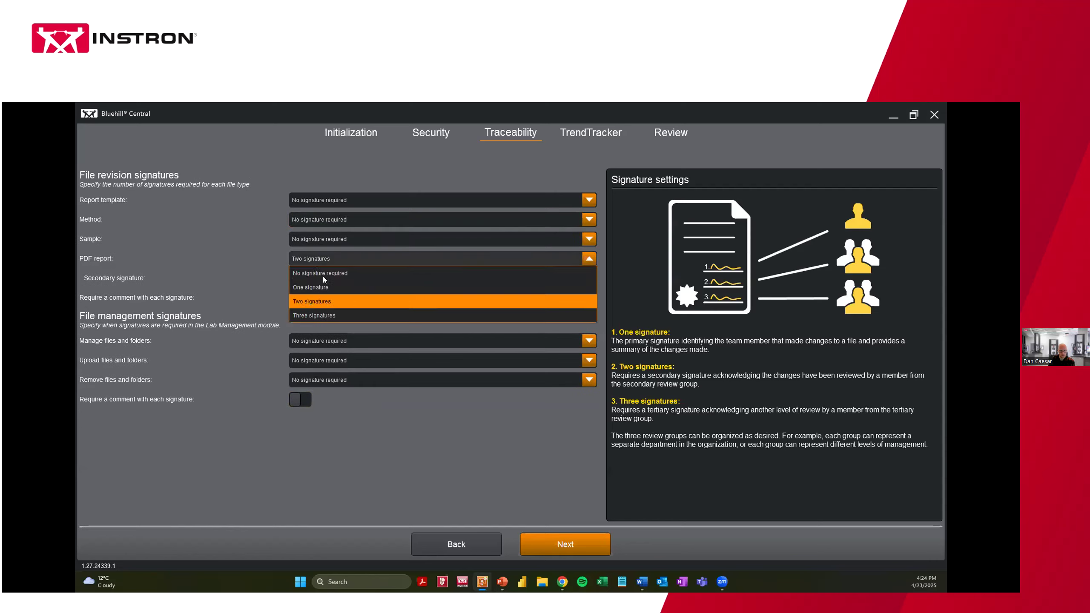
click(310, 273)
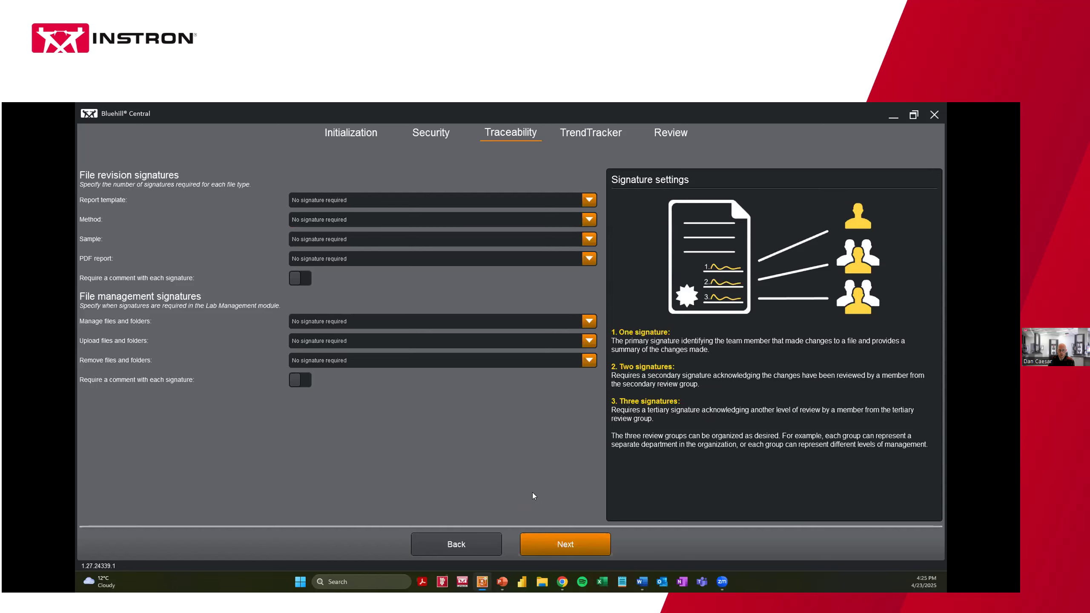
click(554, 543)
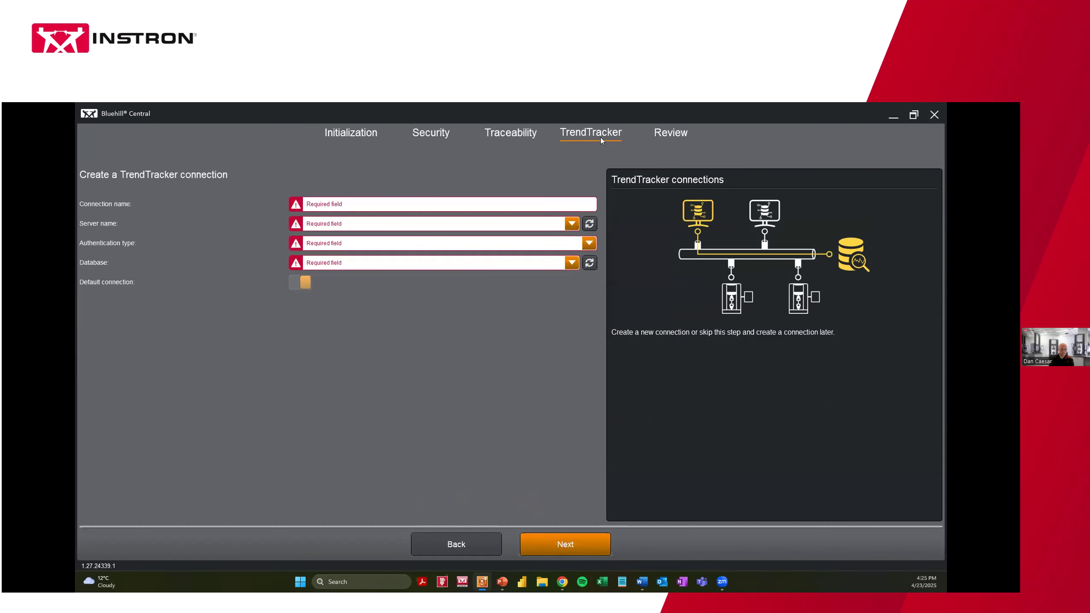
Name the connection TrendTrackerConnection2 on the TRENDTRACKER server using SQL authentication
click(344, 204)
text(T)
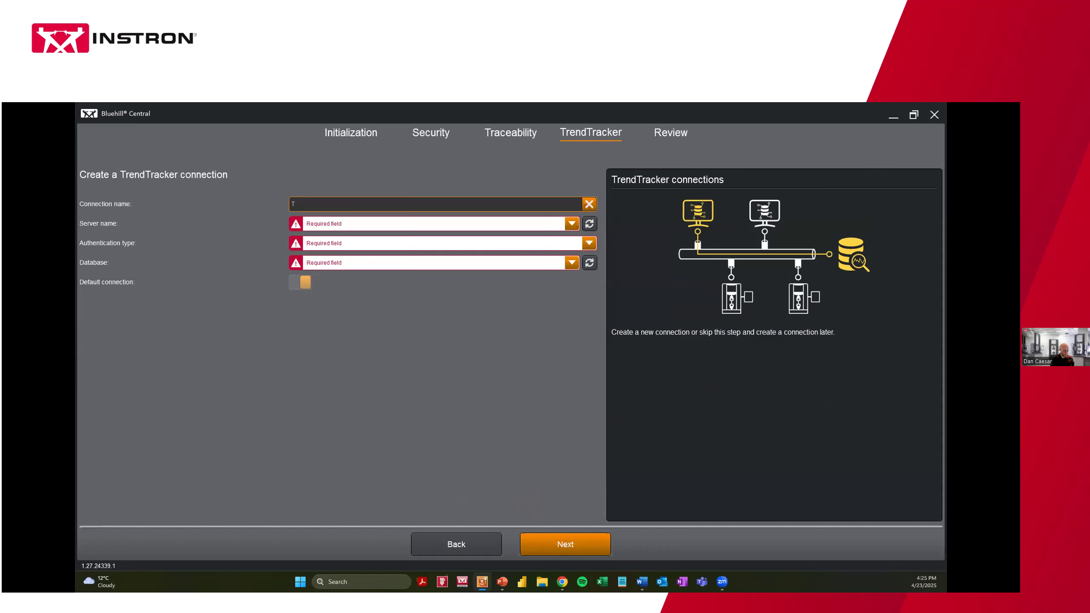
text(rendTrackerConnection2)
click(552, 227)
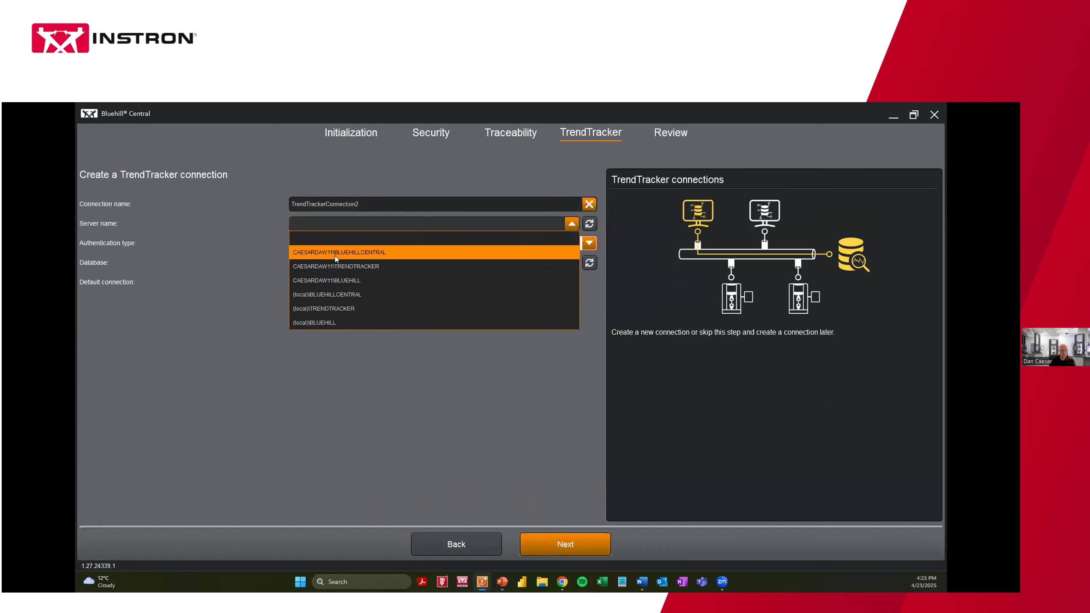
click(332, 266)
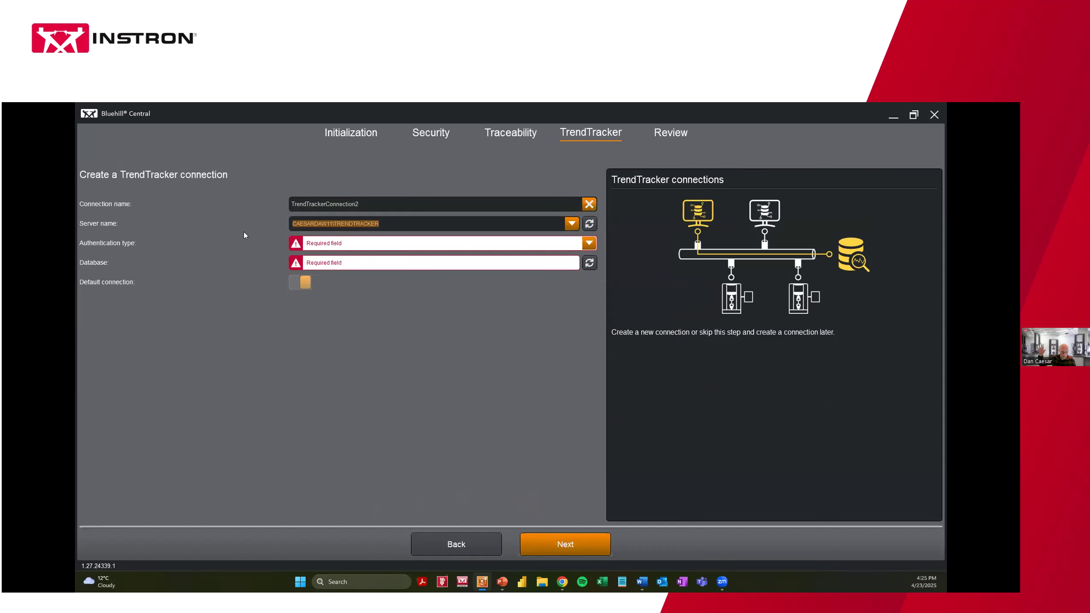
click(309, 243)
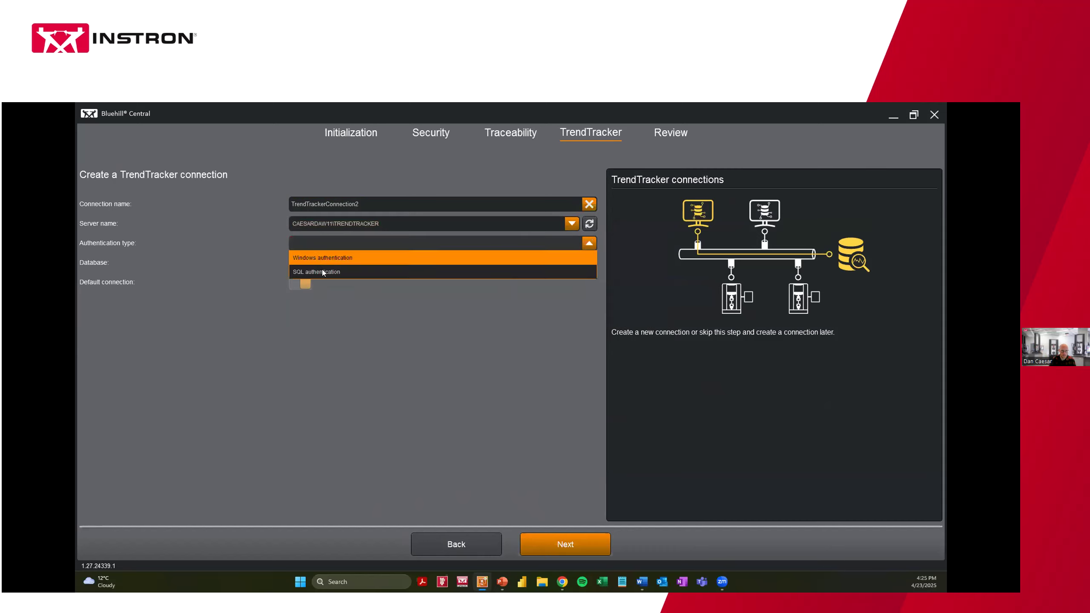
click(333, 271)
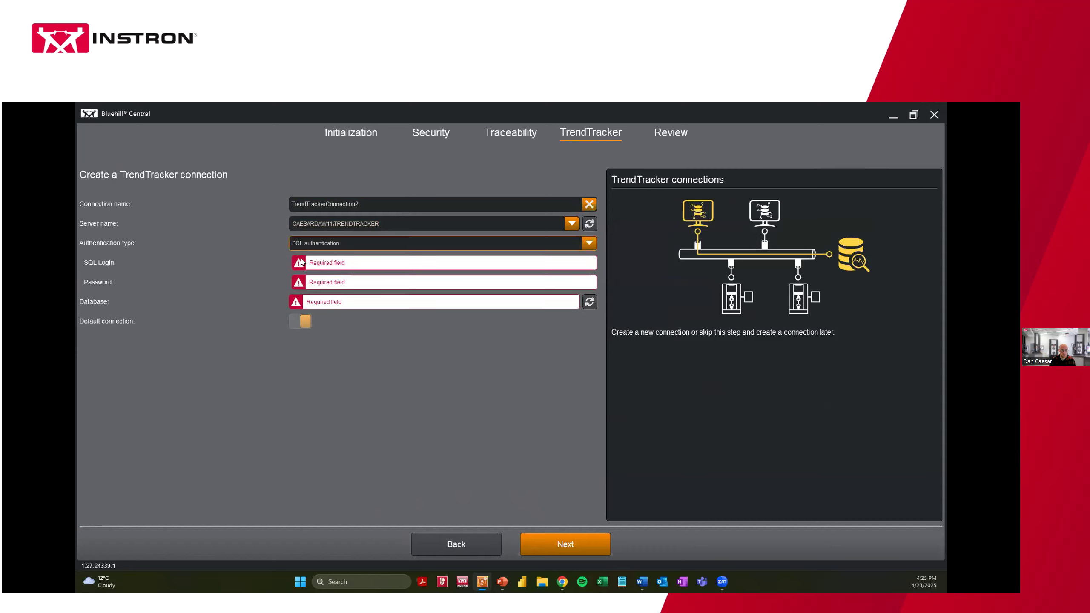
Enter the SQL login and password, then select the UTSData3 database
click(325, 264)
text(sa)
click(325, 282)
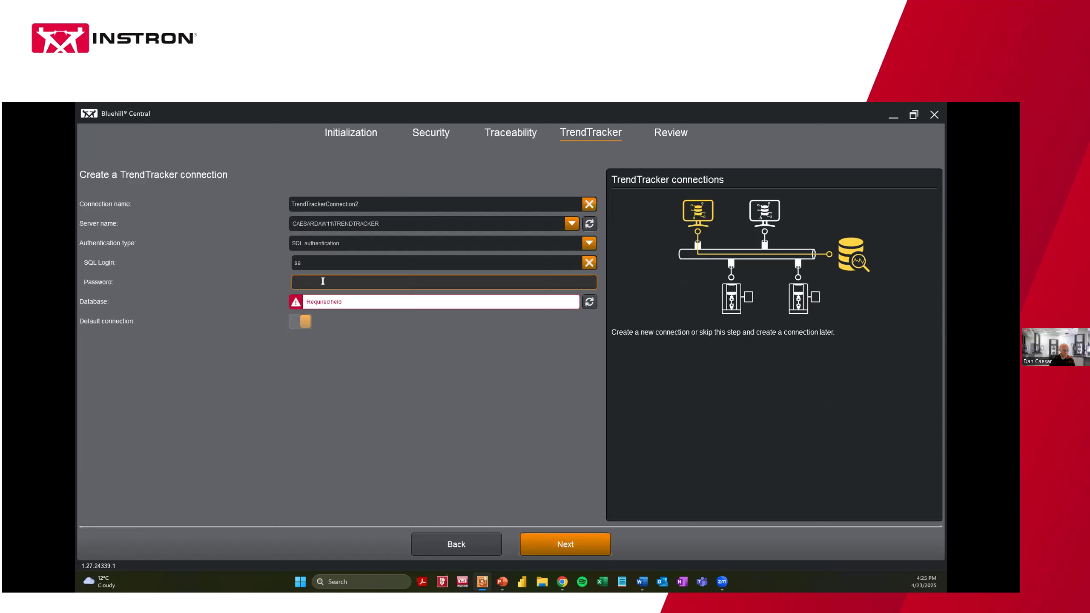
text(**********)
click(366, 307)
click(554, 304)
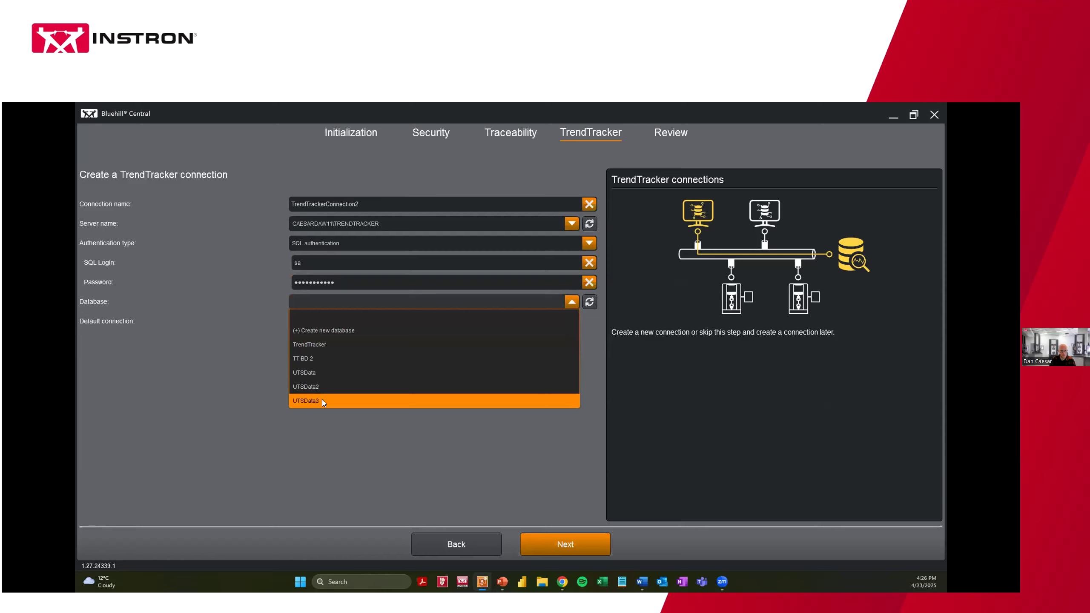
click(324, 404)
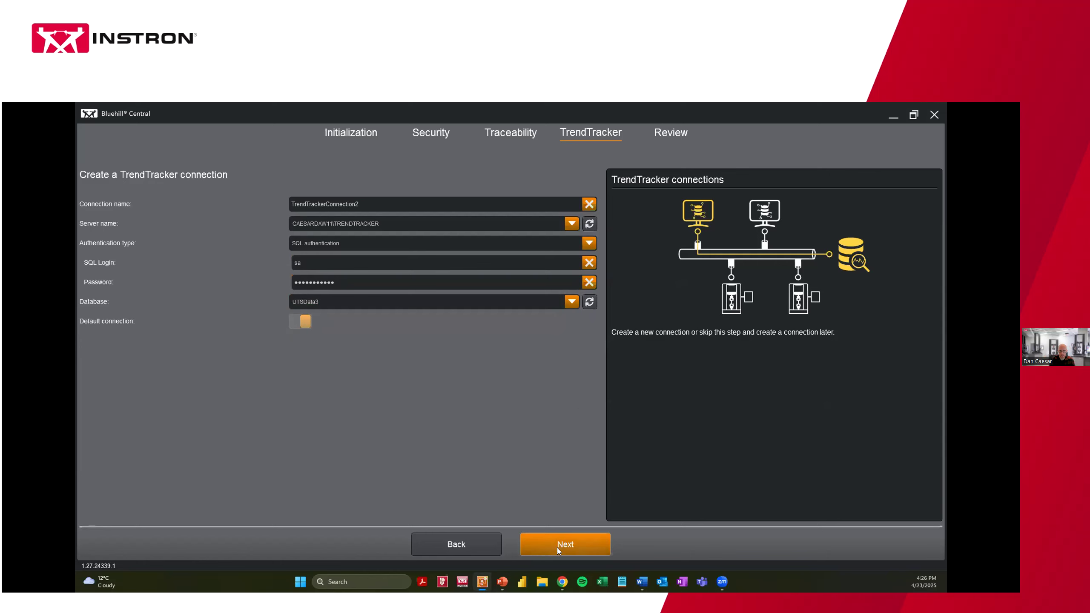
Validate the connection and move to the Review summary, scrolling through it
click(546, 549)
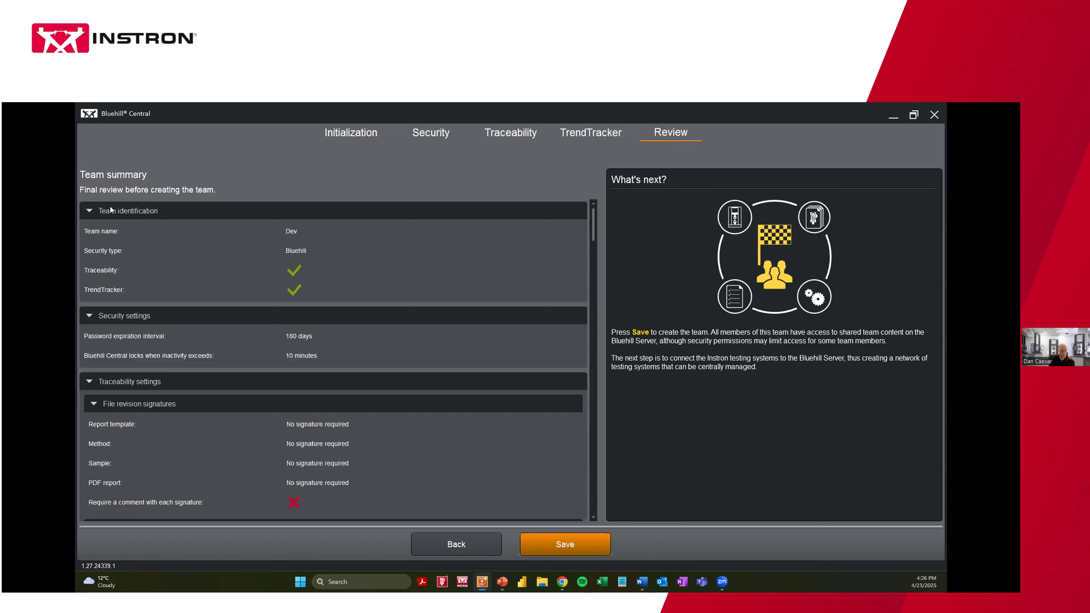
scroll(592, 226, down, 8)
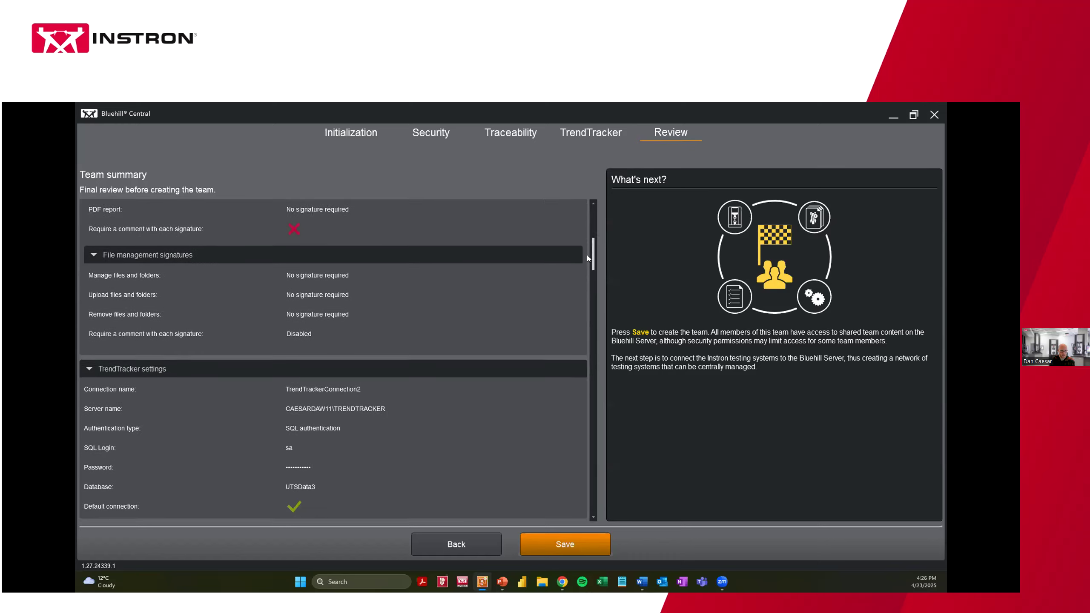
scroll(586, 247, up, 8)
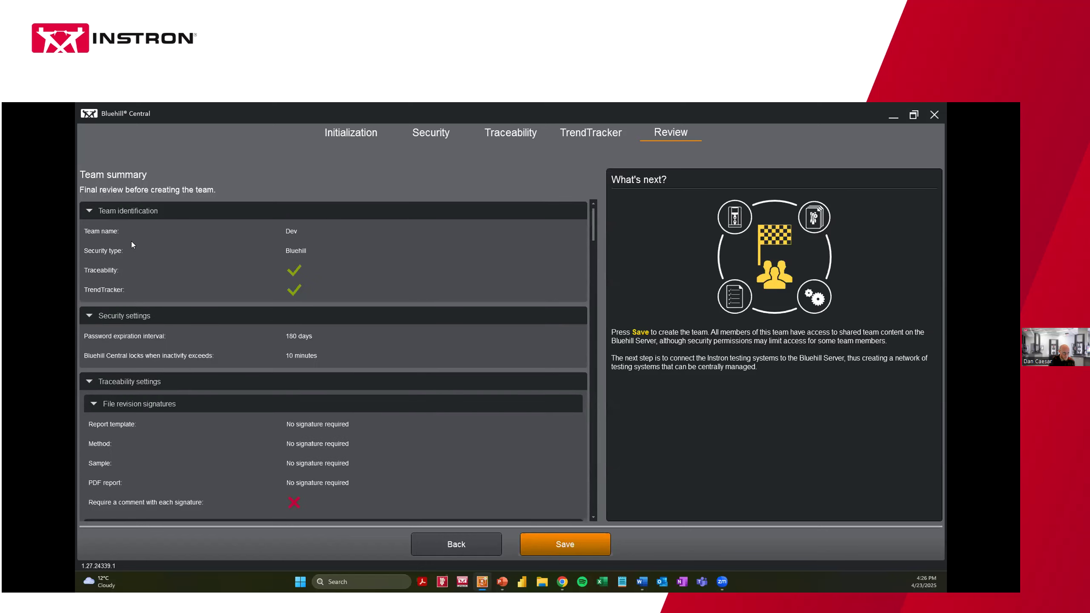
Collapse the identification, security, traceability, TrendTracker and three member sections, then save the Dev team
click(89, 210)
click(90, 235)
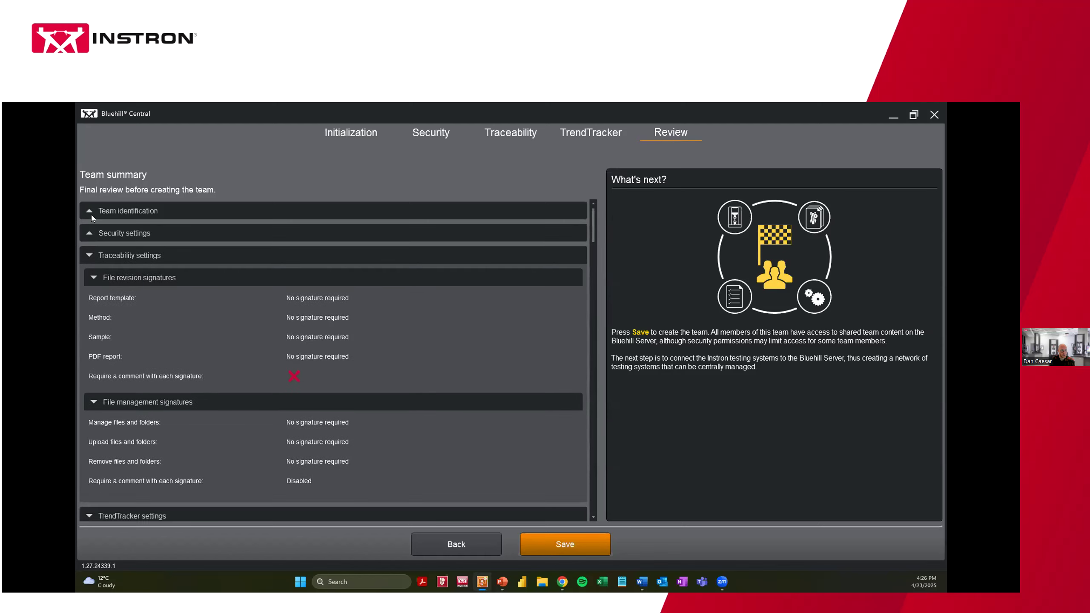
click(90, 210)
click(90, 211)
click(90, 255)
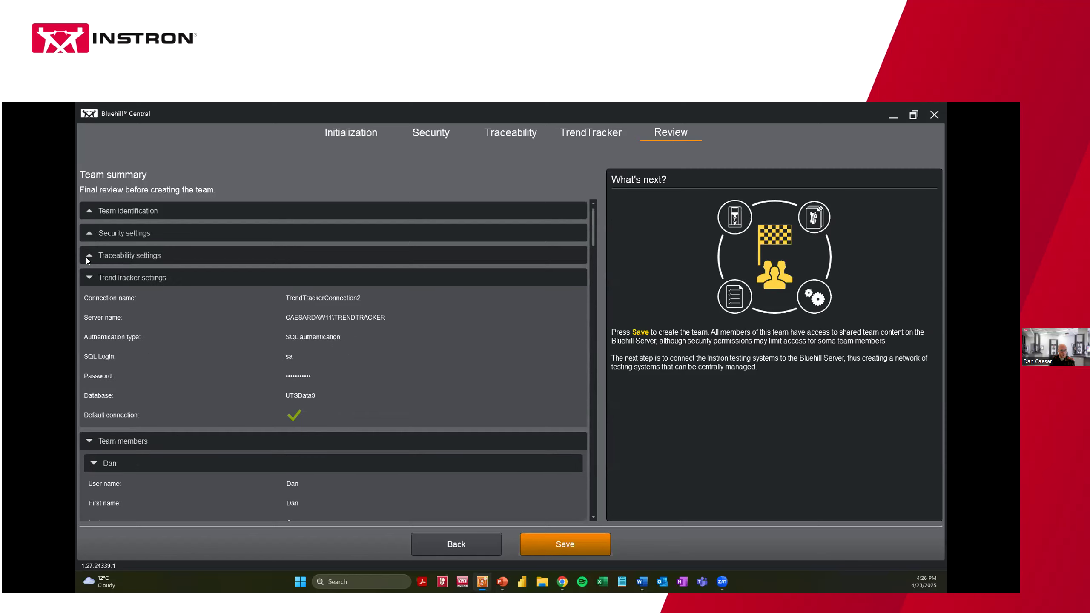
click(88, 278)
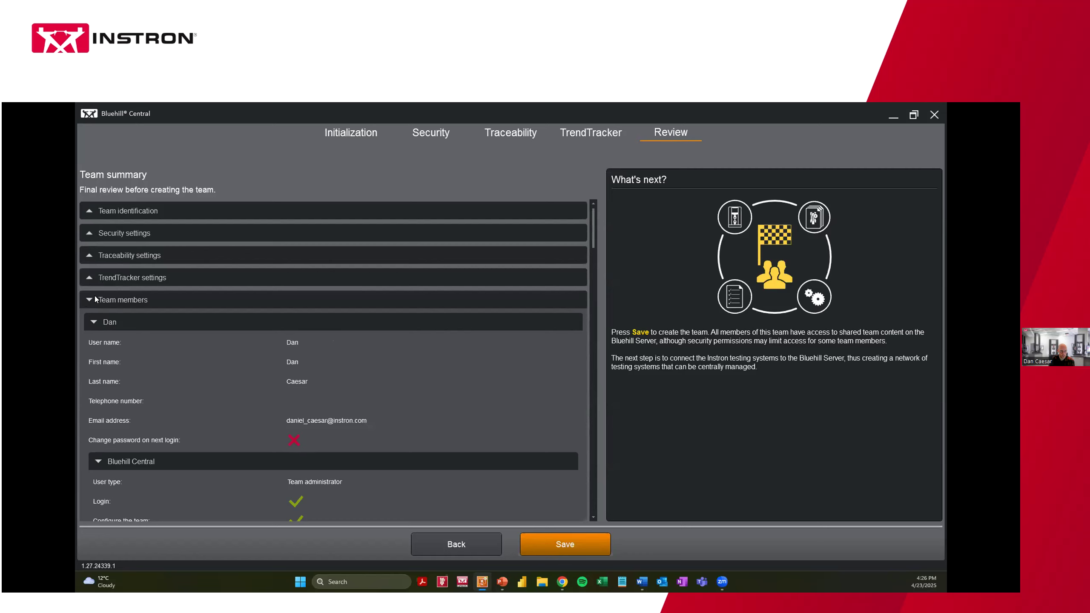
click(95, 322)
click(95, 345)
click(95, 368)
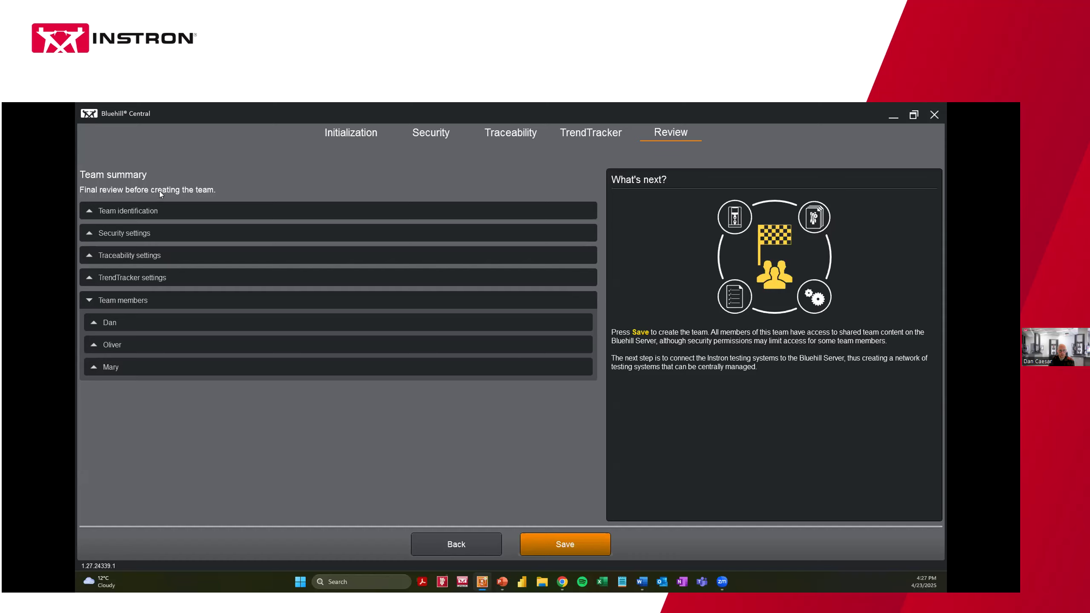
click(542, 547)
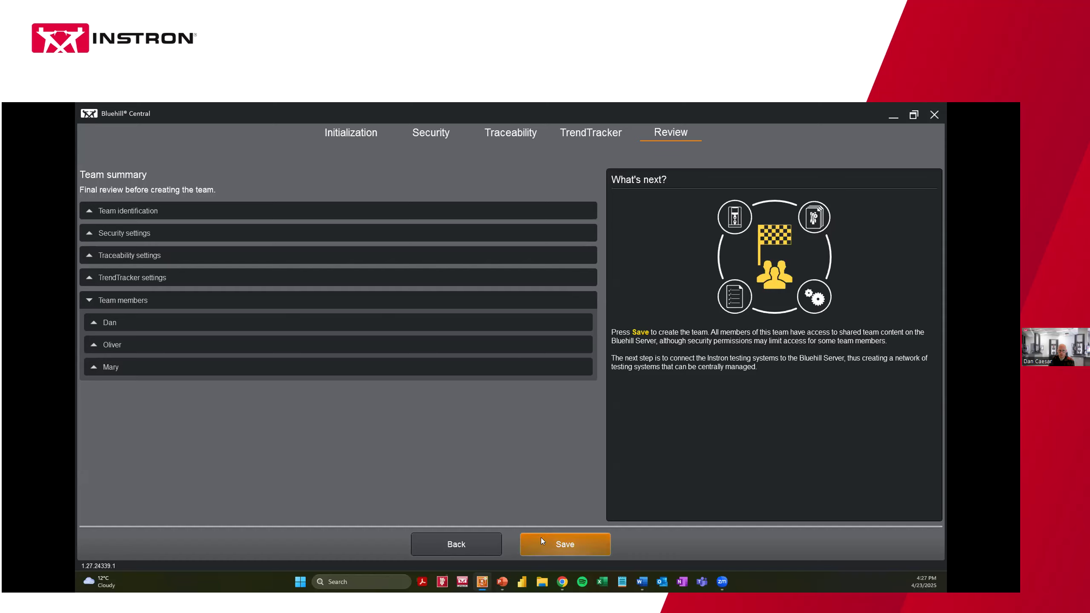
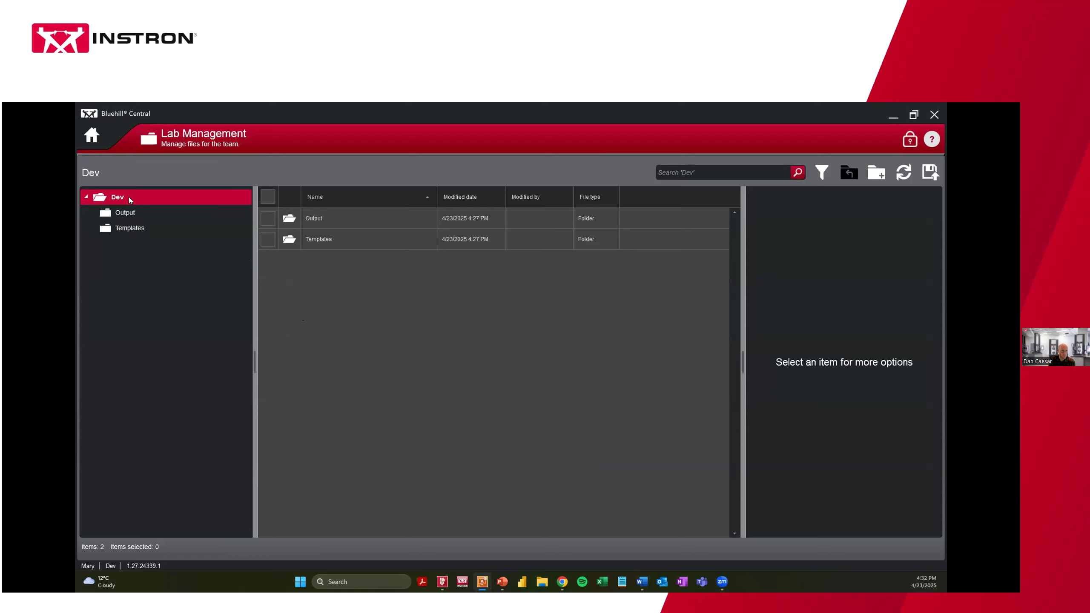
Create a new folder named 'Archive' inside Dev's Output folder
click(267, 219)
click(269, 240)
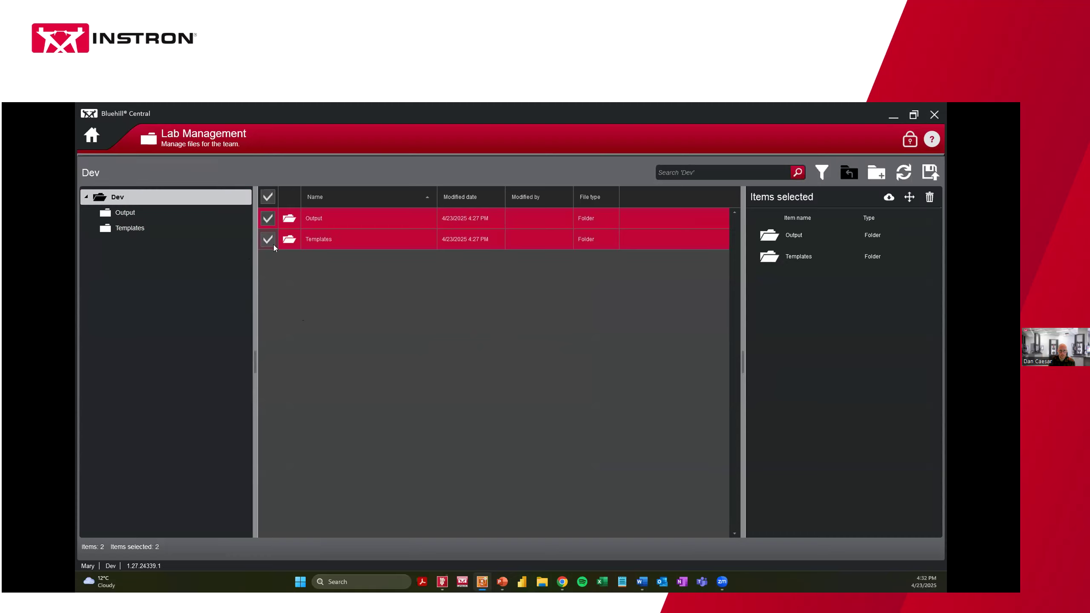
click(268, 218)
click(268, 239)
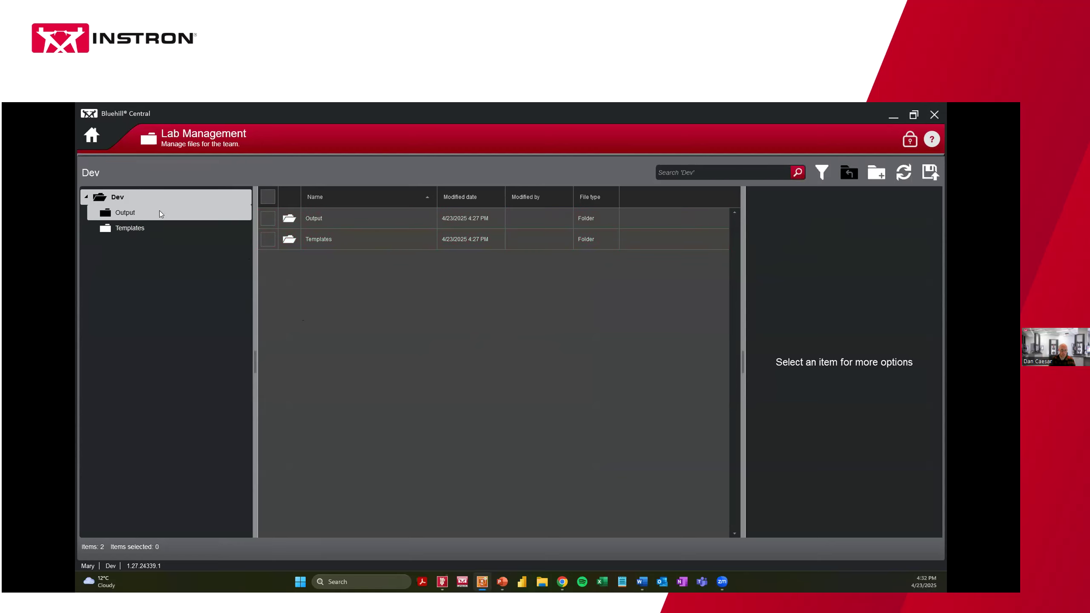
click(312, 217)
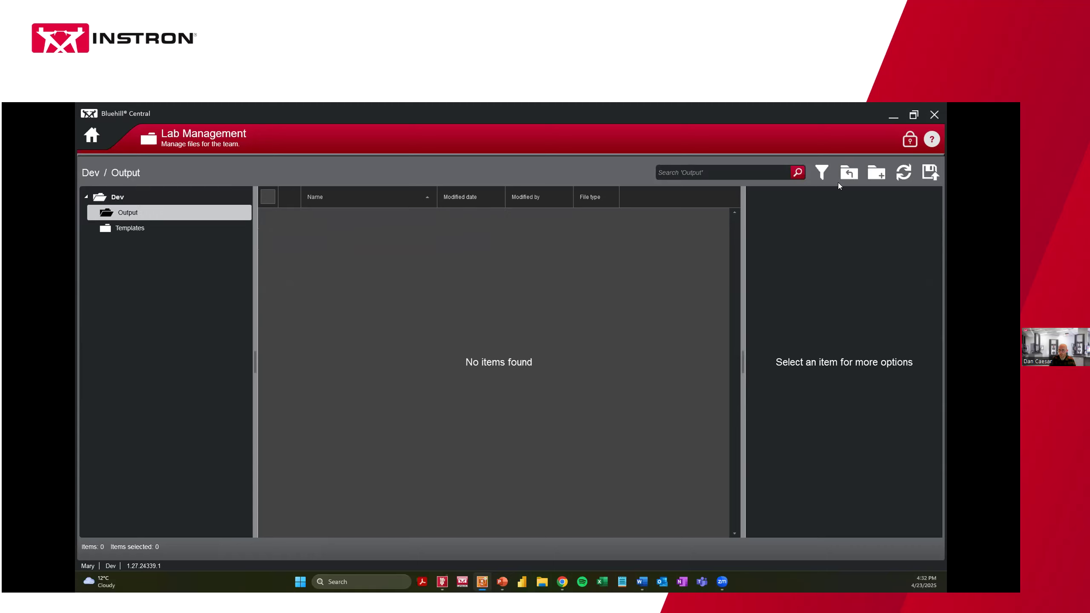
click(871, 174)
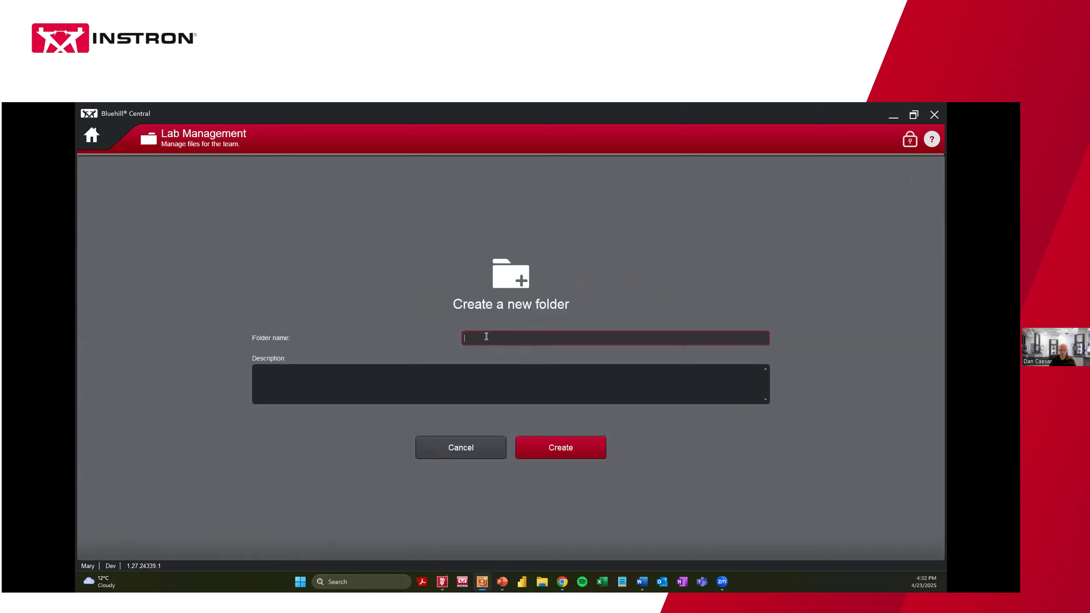
text(Archive)
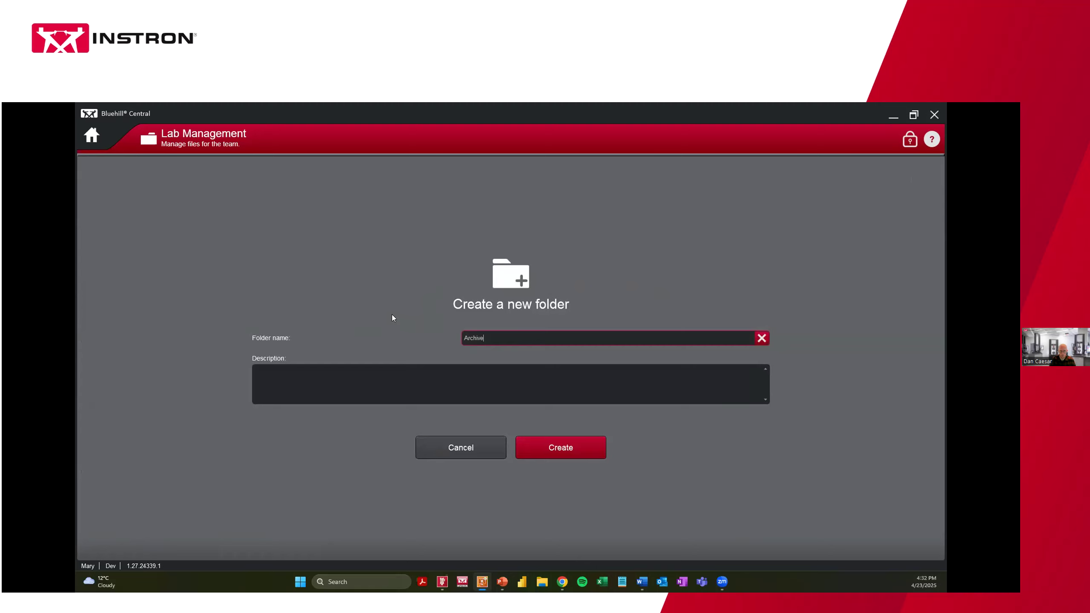
click(562, 451)
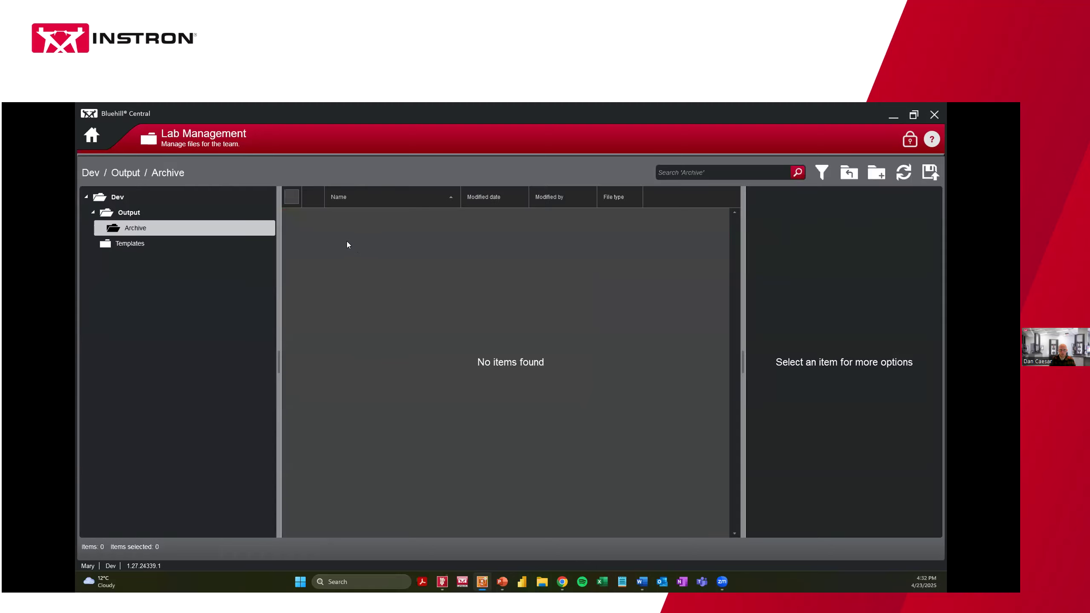
Add a second folder named '2025' alongside Archive in Output
click(155, 211)
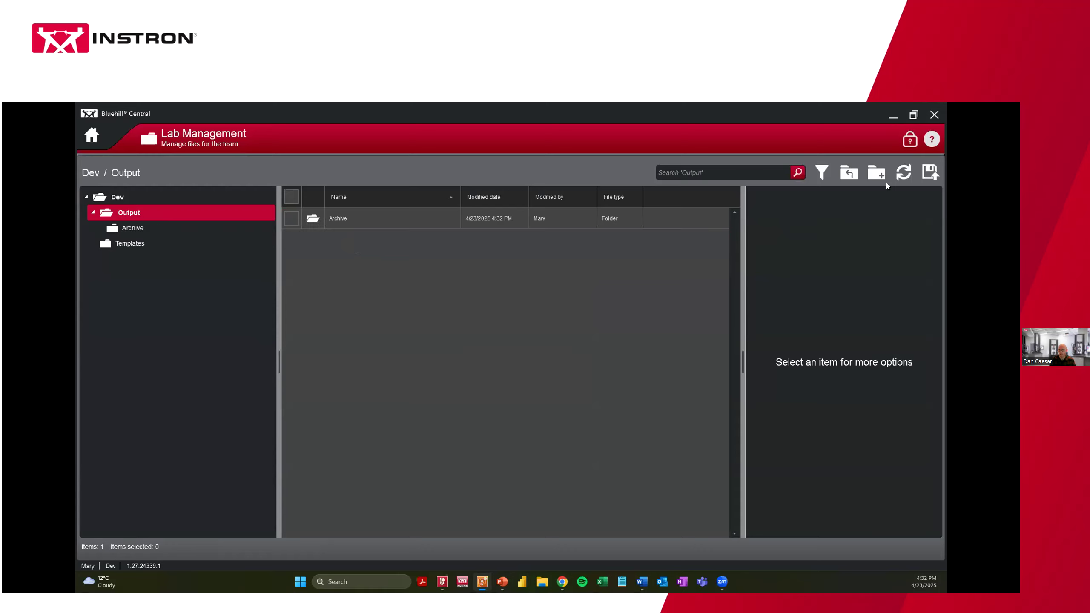
click(876, 172)
text(2025)
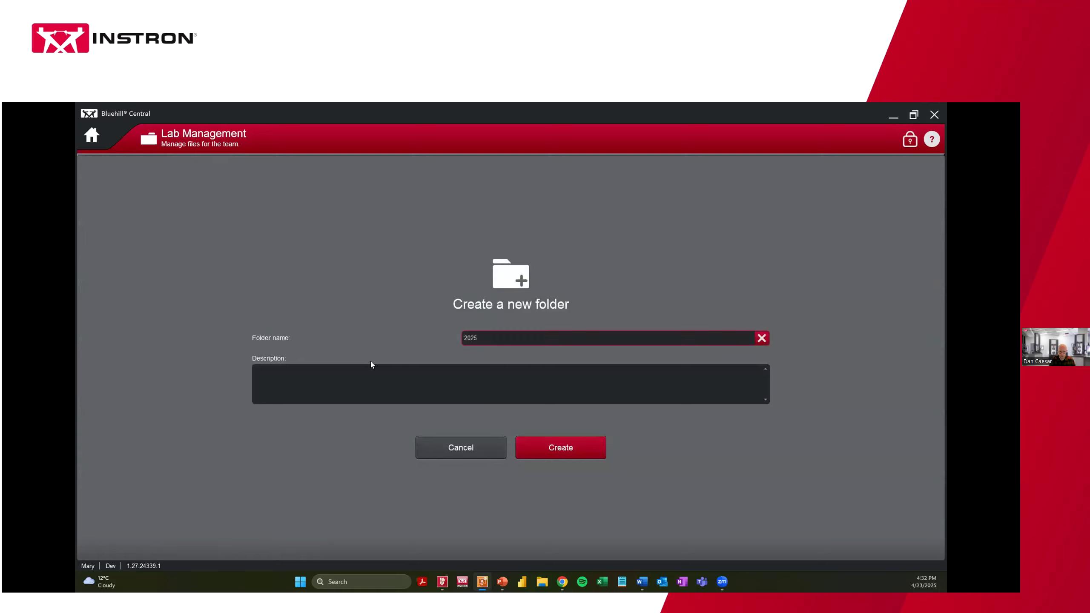
click(548, 449)
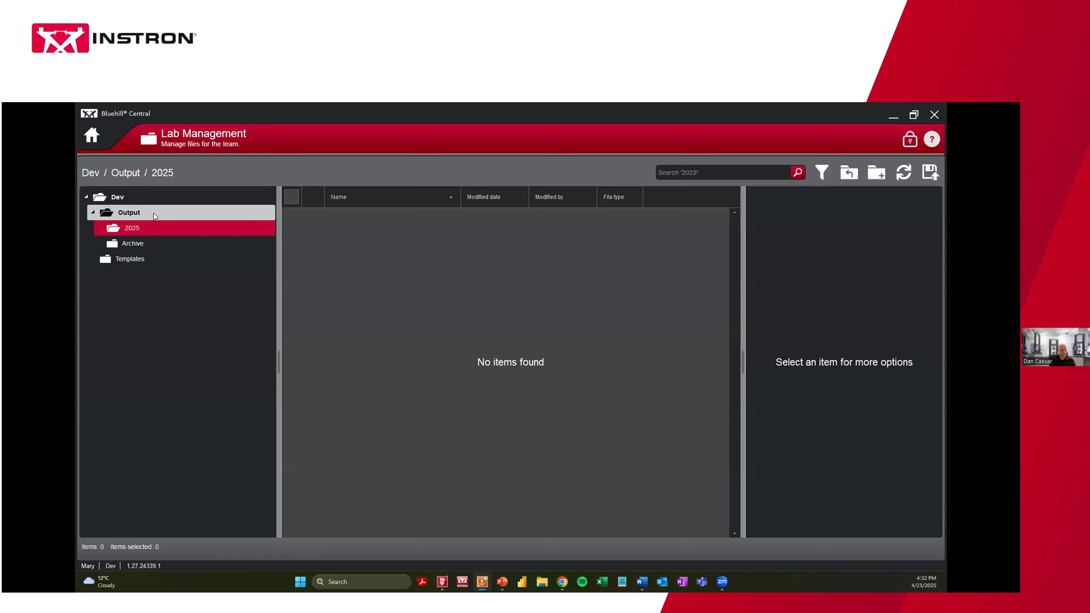
click(140, 215)
From the top-level Dev folder, create a folder named 'Method' inside Templates
click(134, 198)
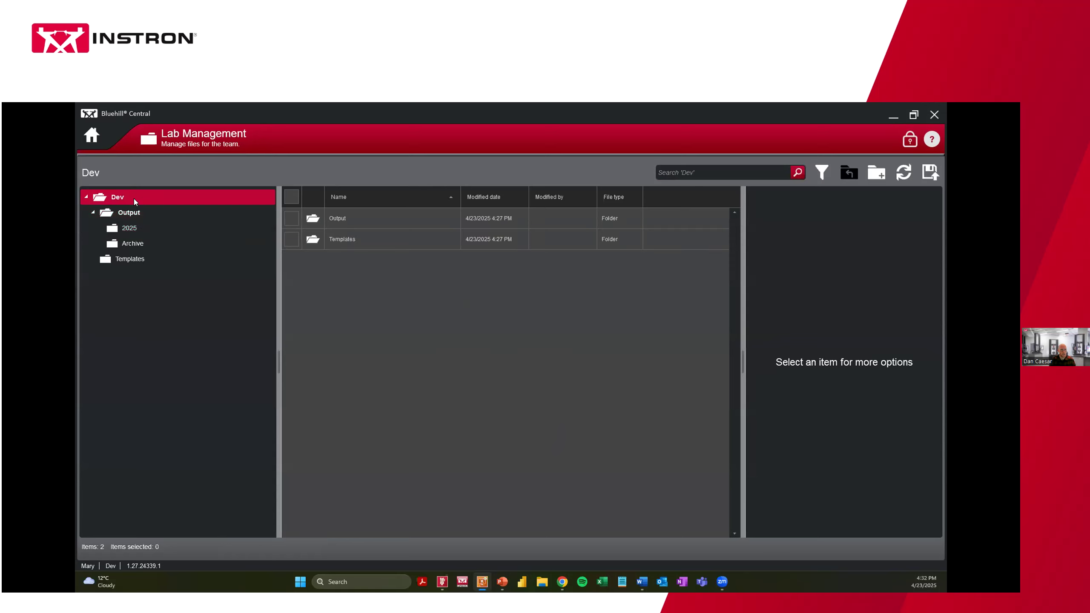
click(342, 239)
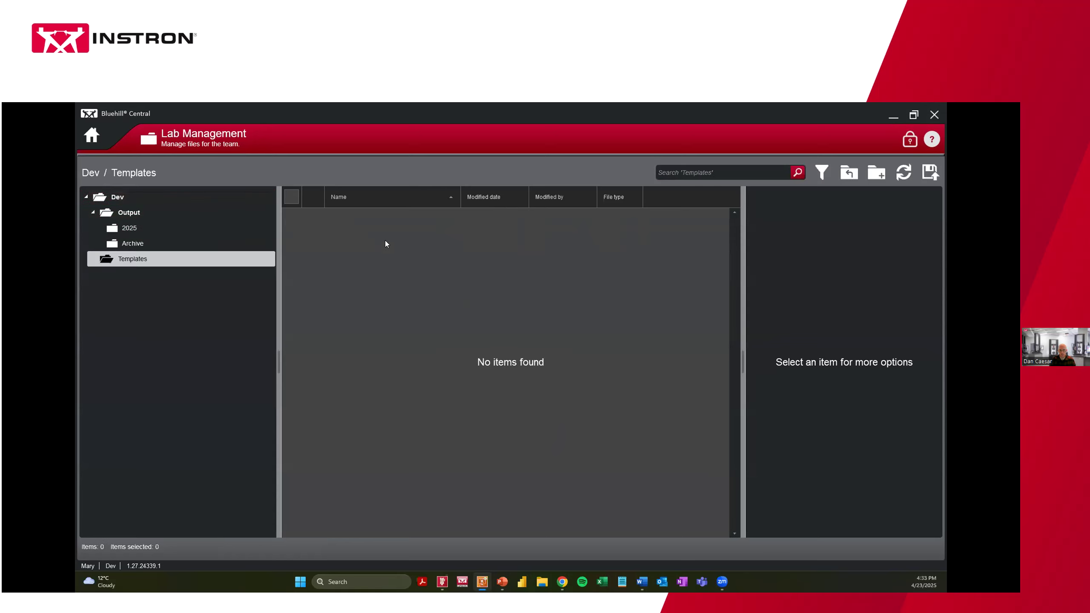
click(876, 177)
click(494, 336)
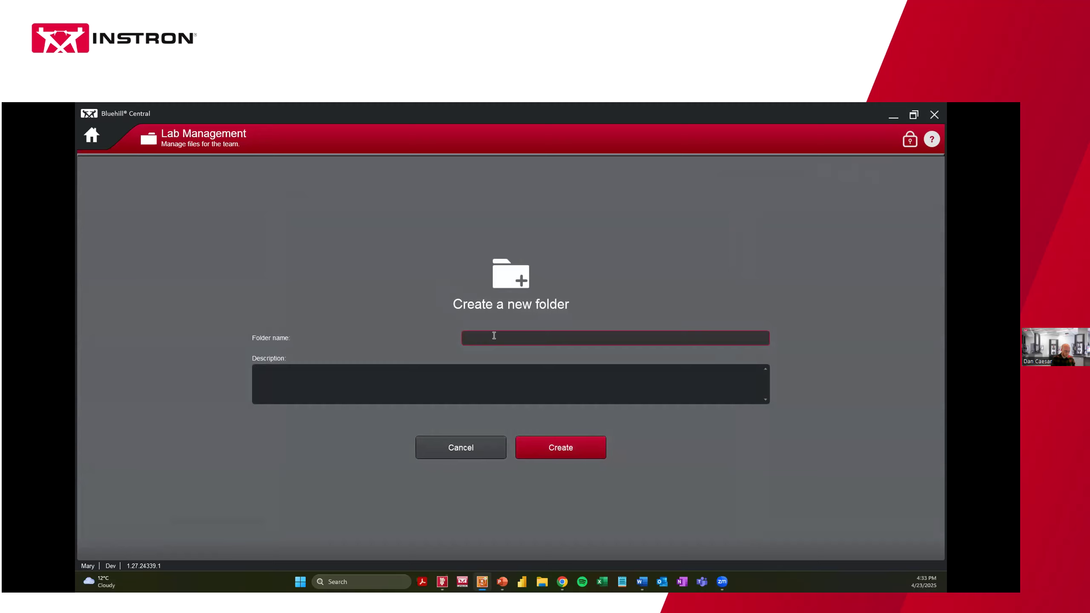
text(Method)
click(547, 449)
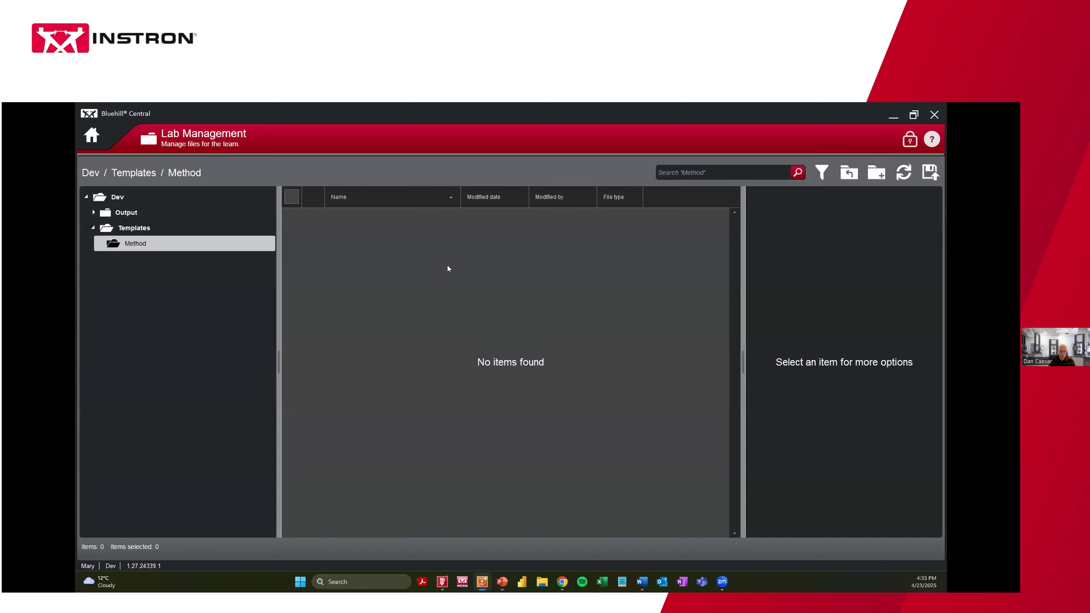
click(133, 228)
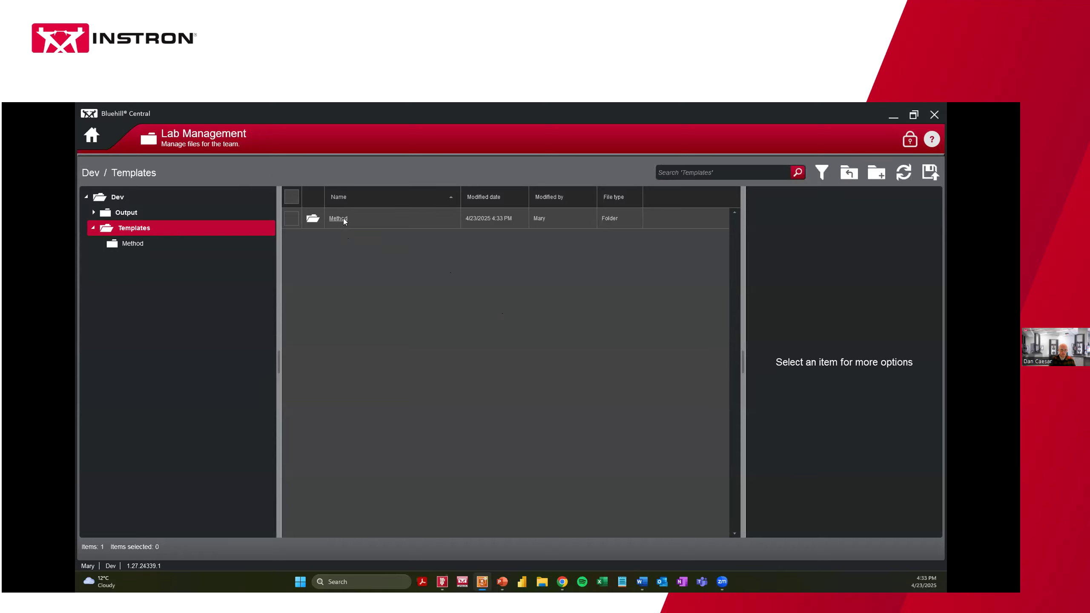
Create a 'Report Template' folder in Templates, capitalising the T, then open Method
click(882, 179)
click(496, 338)
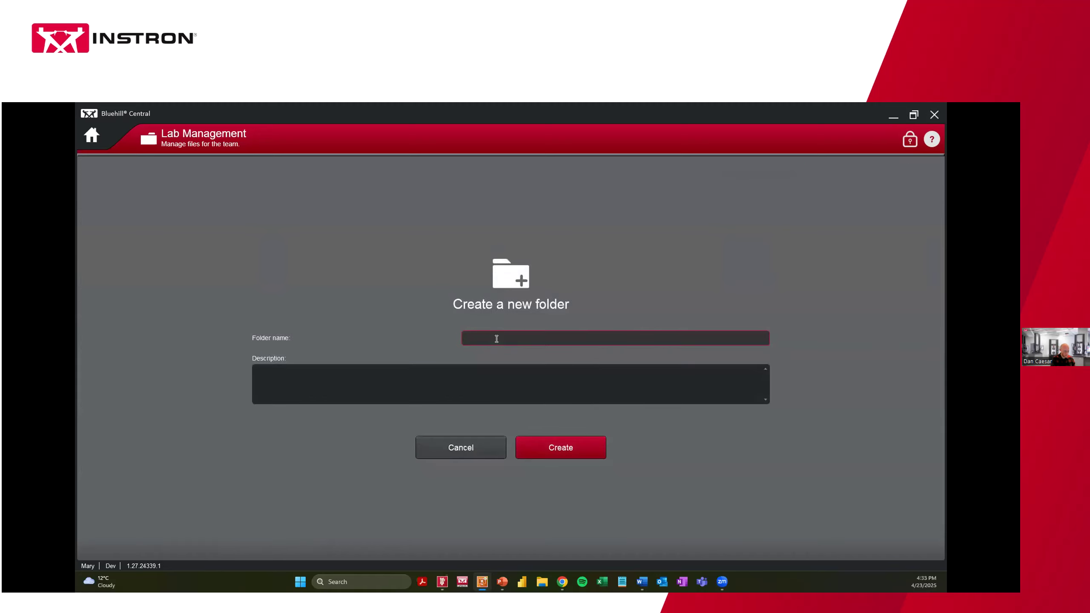
text(Report template)
click(483, 339)
key(BackSpace)
text(T)
click(552, 444)
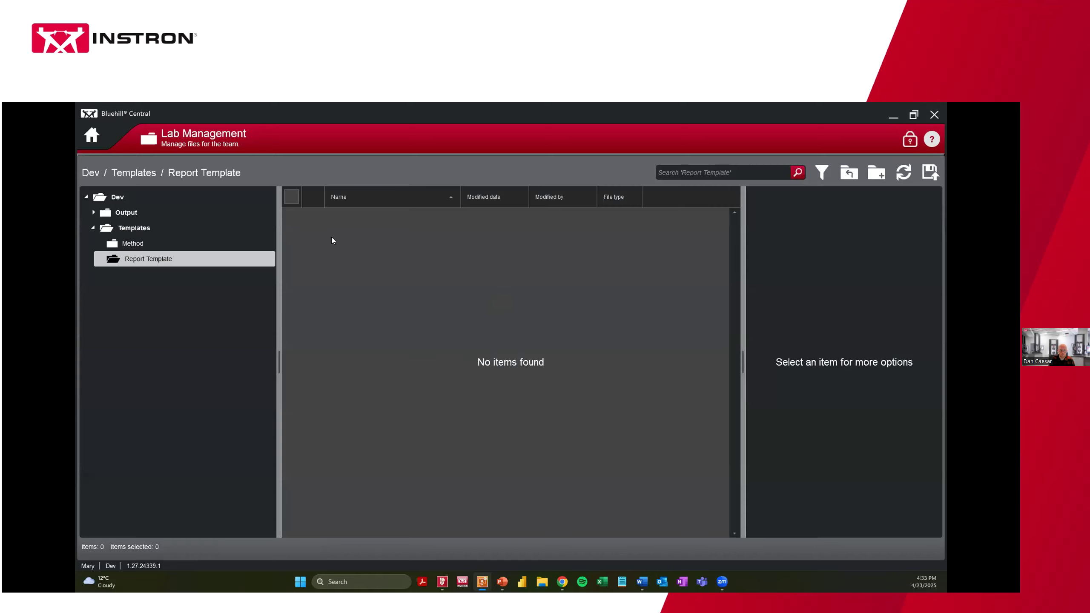
click(171, 243)
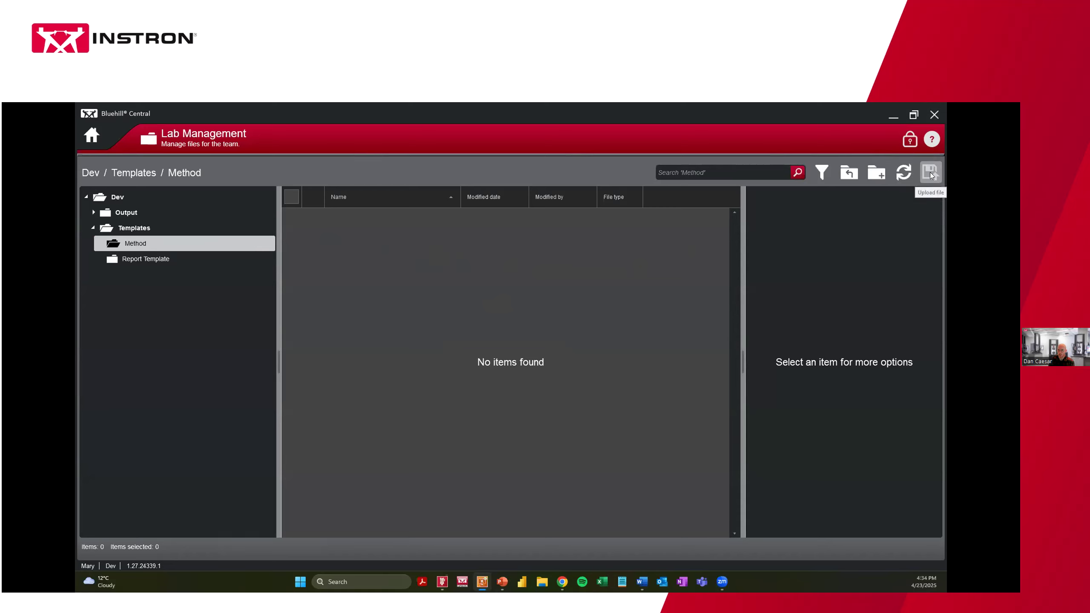
Start an upload to Method from Bluehill Universal's Templates > Method Suite, selecting Plastics instead of Biomedical
click(904, 172)
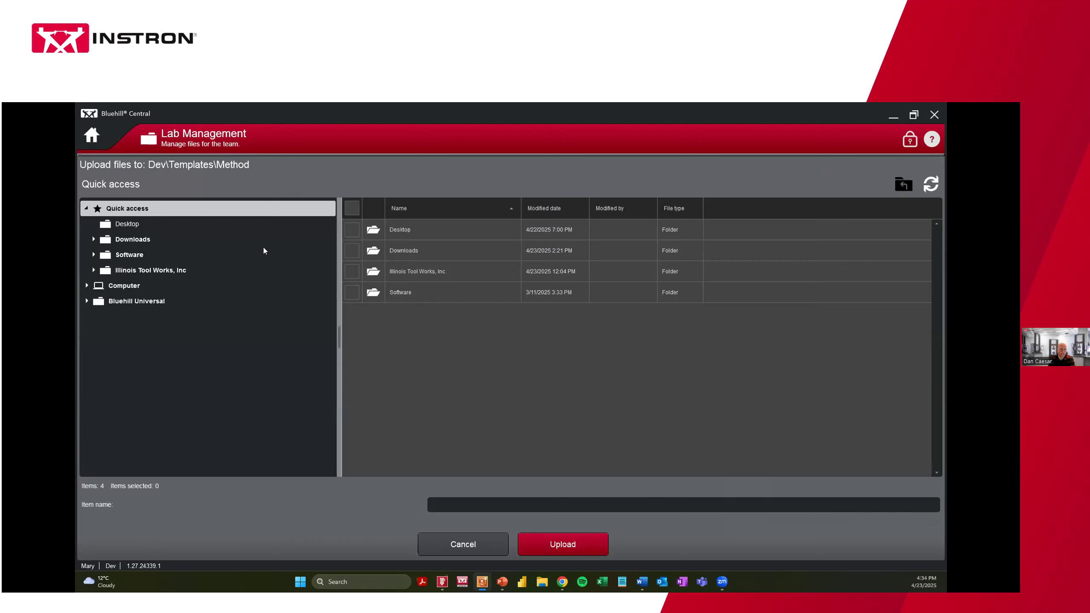
drag(338, 298, 280, 297)
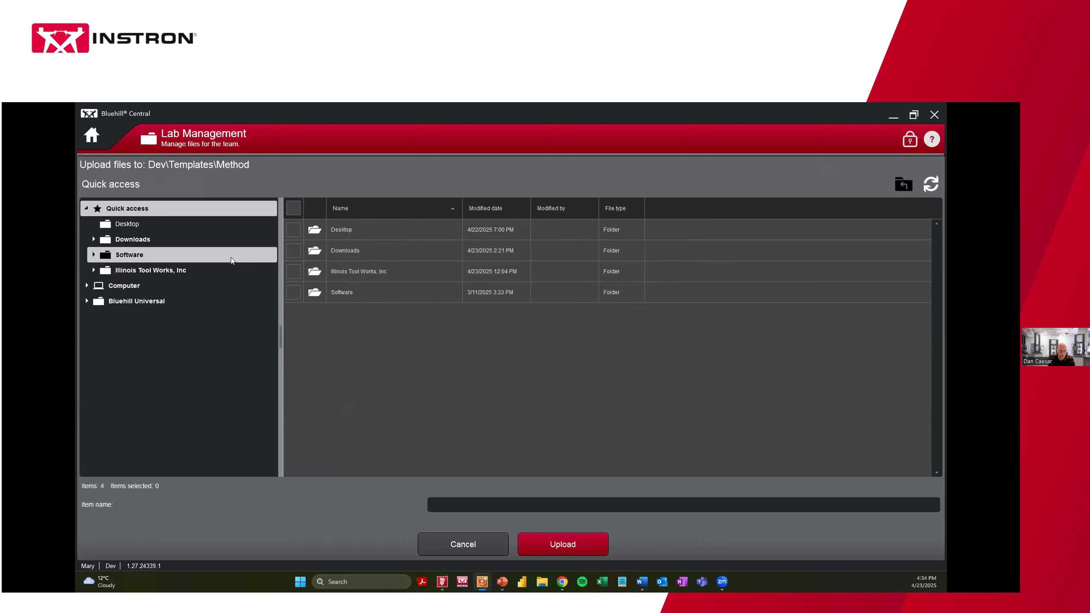
click(137, 303)
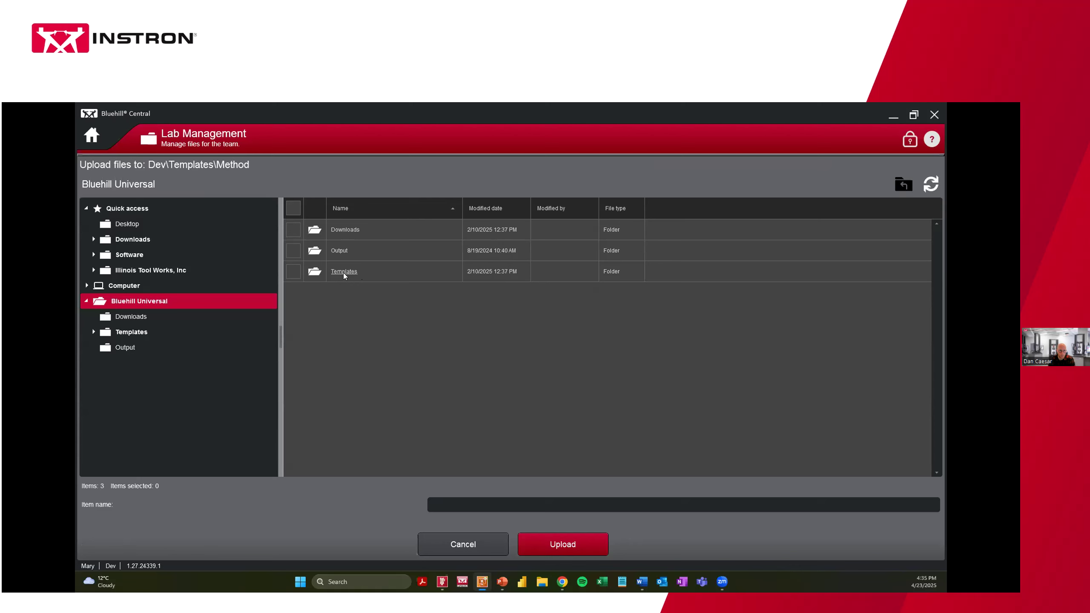
double_click(362, 272)
click(363, 271)
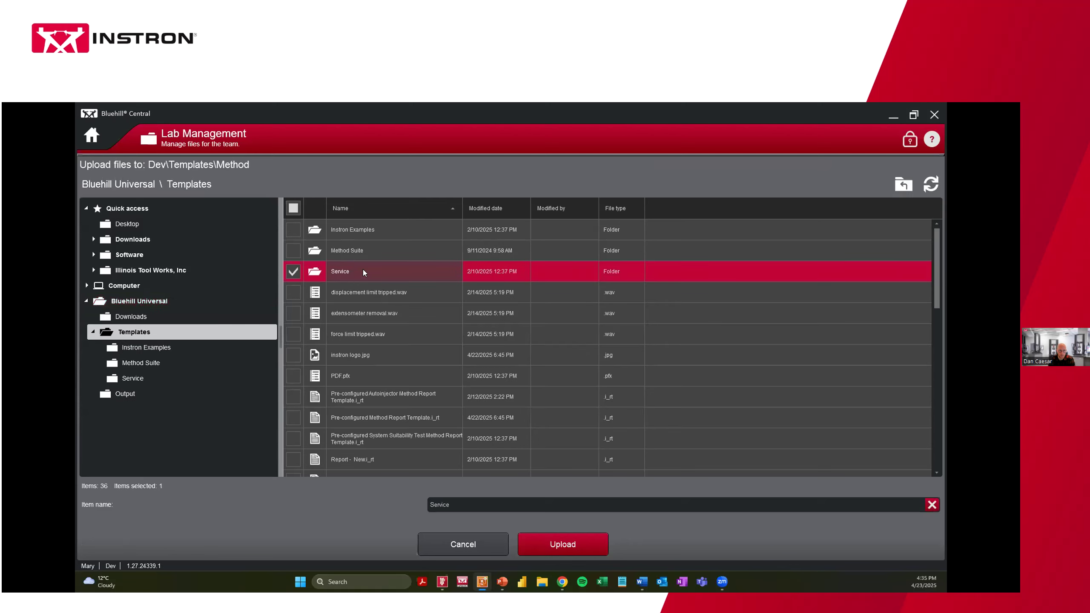
double_click(342, 251)
click(343, 250)
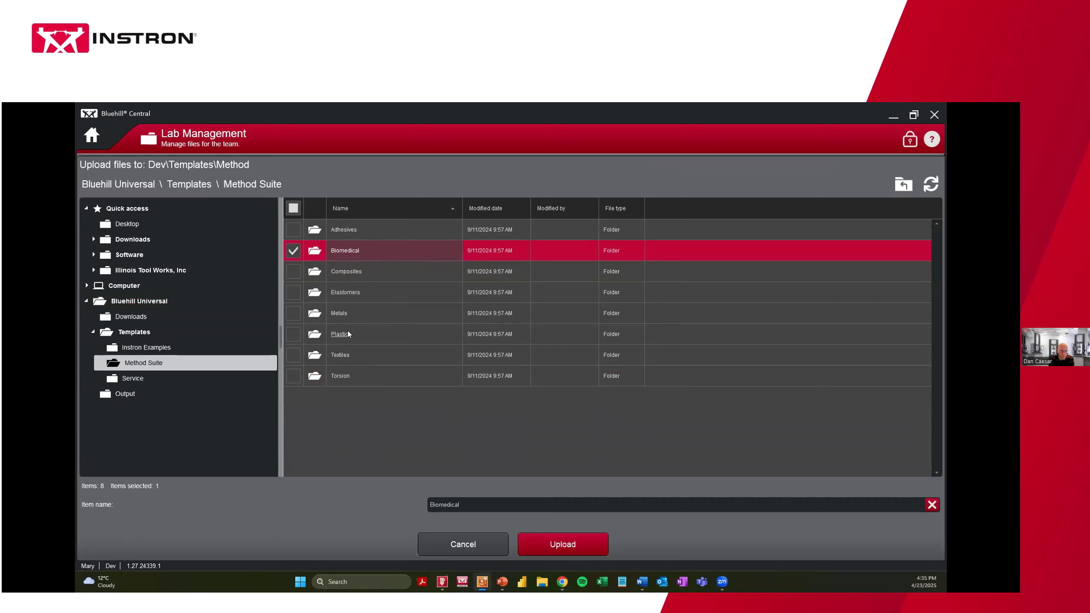
ctrl+click(325, 336)
click(294, 251)
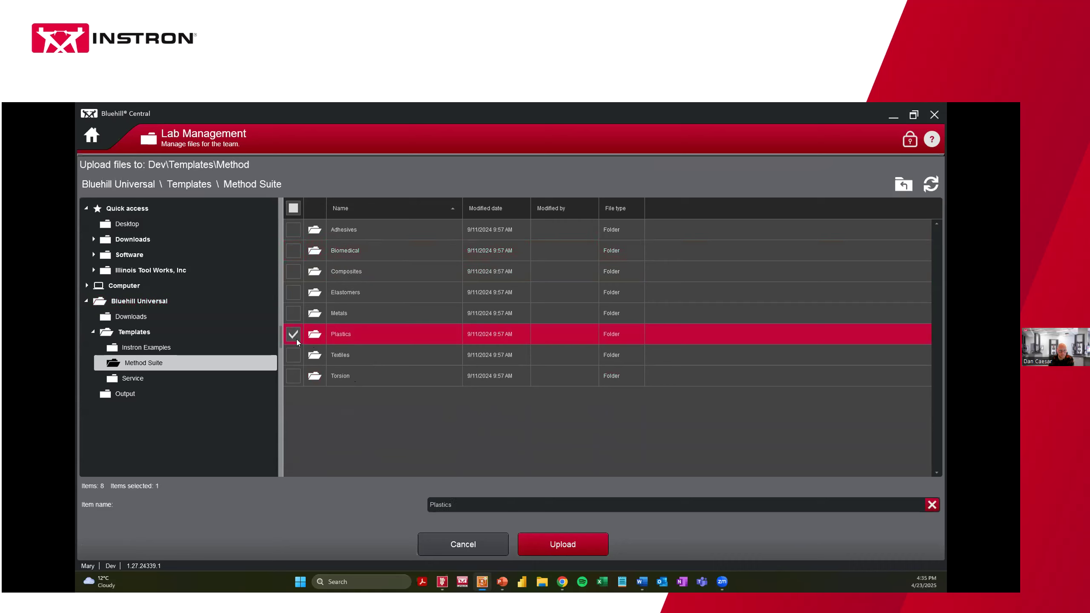
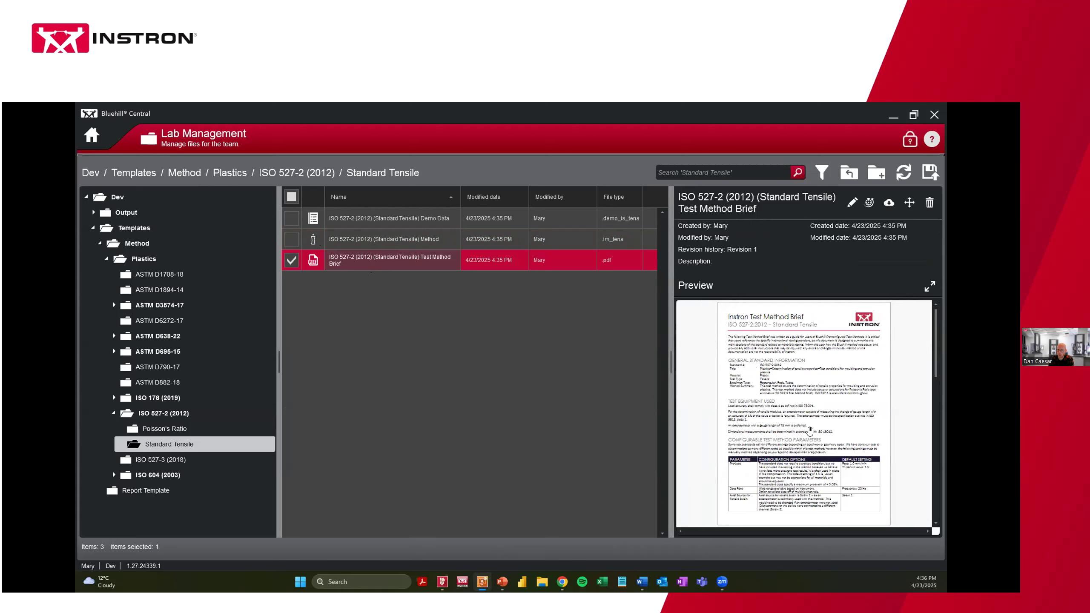
Narrow the details panel and open Dev > Templates > Method in the folder tree
drag(670, 361, 685, 362)
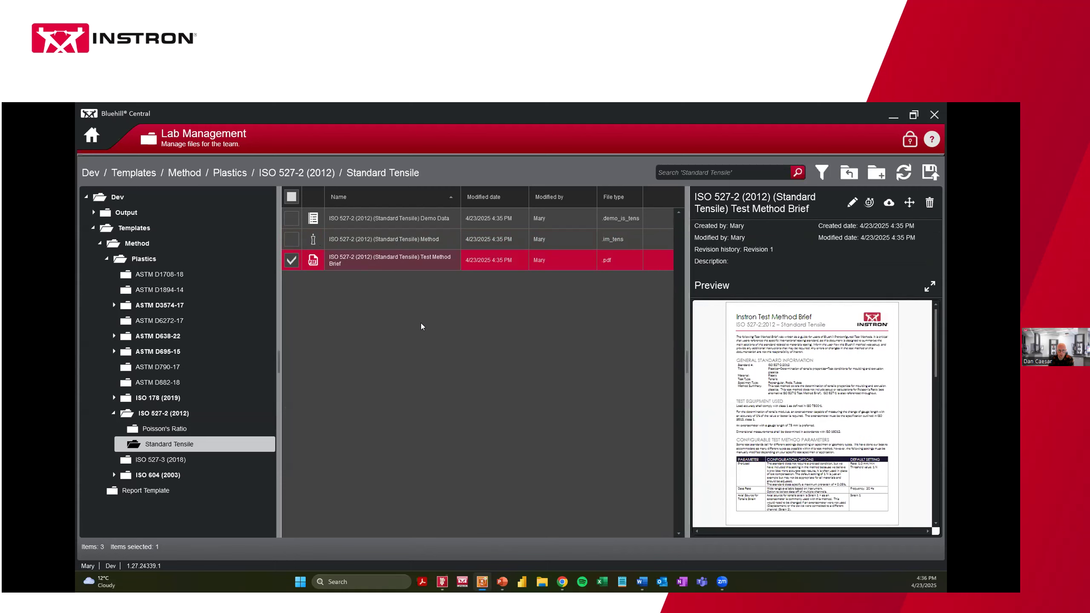
drag(683, 361, 707, 360)
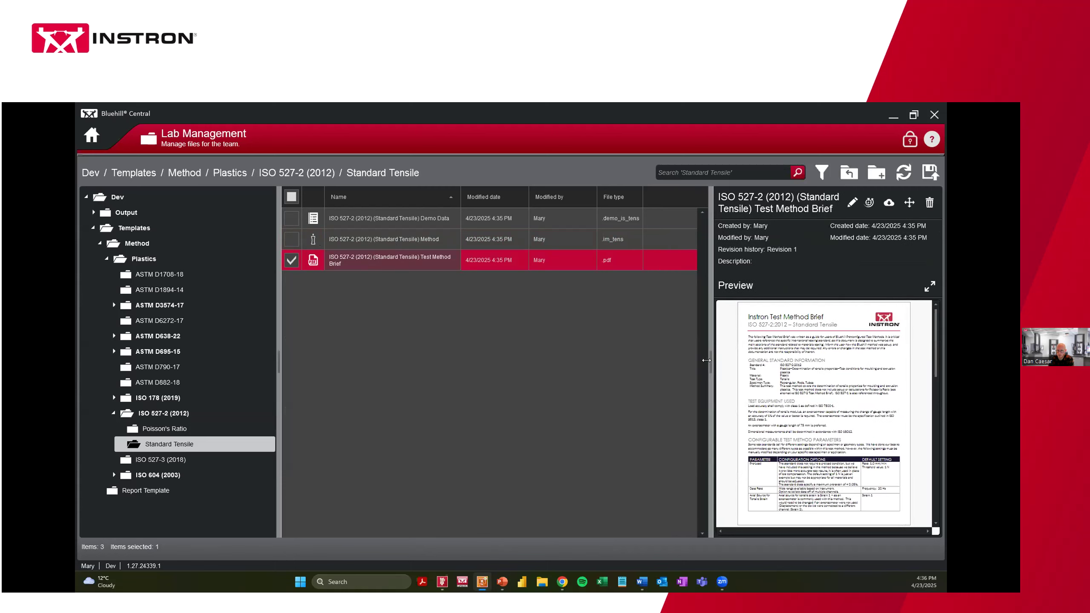
click(137, 244)
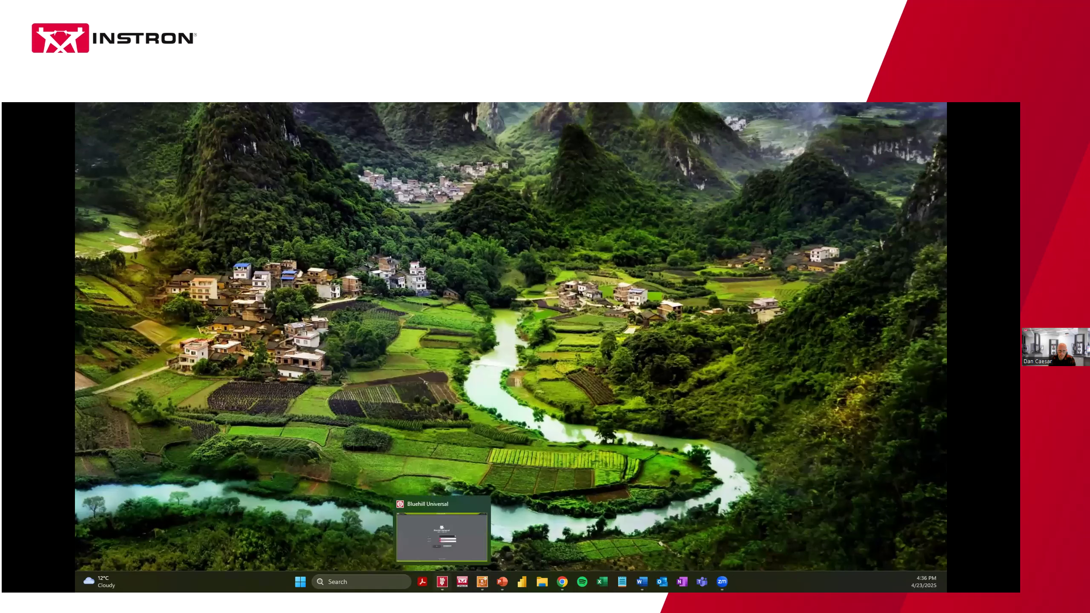
Log in to Bluehill Universal on the Dev team with the user name and password
click(442, 581)
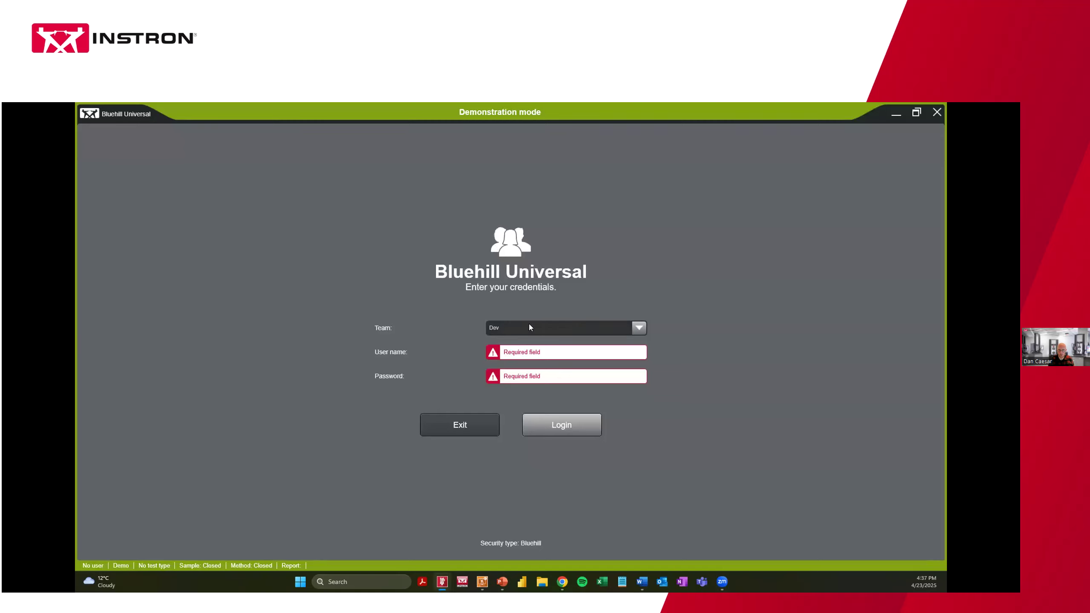
click(507, 328)
click(509, 342)
click(512, 355)
text(Dan)
key(Tab)
text(****)
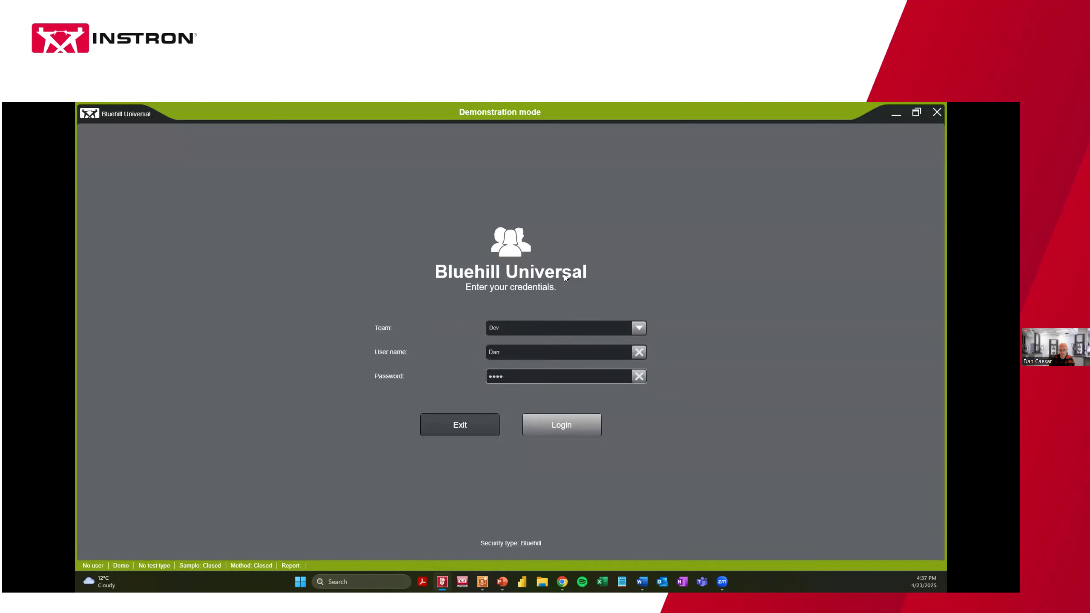
text(*)
key(Return)
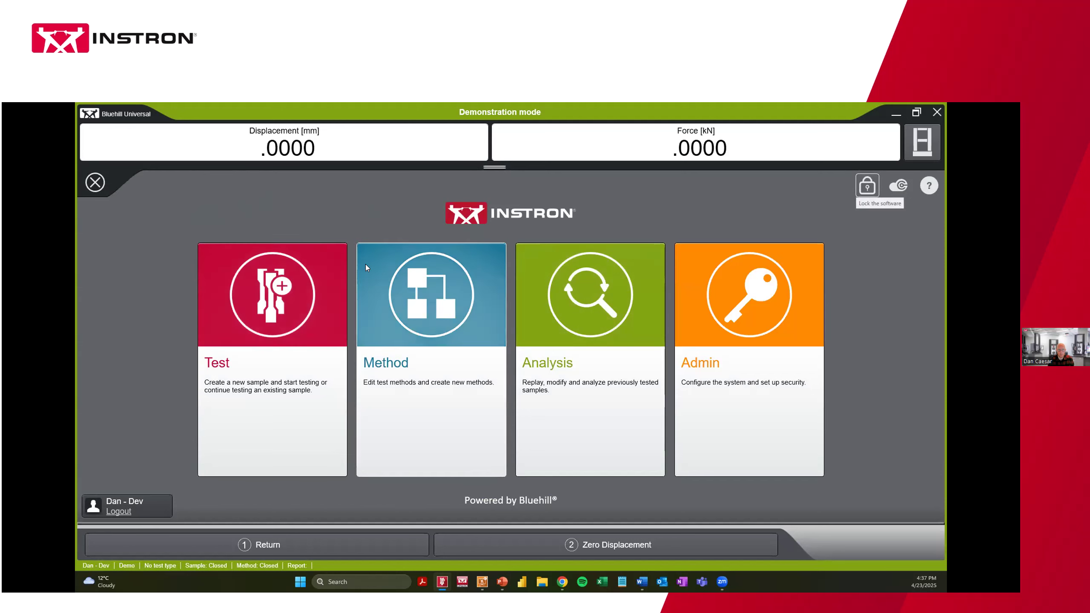
From the Method workspace, open the Browse methods file picker
click(372, 284)
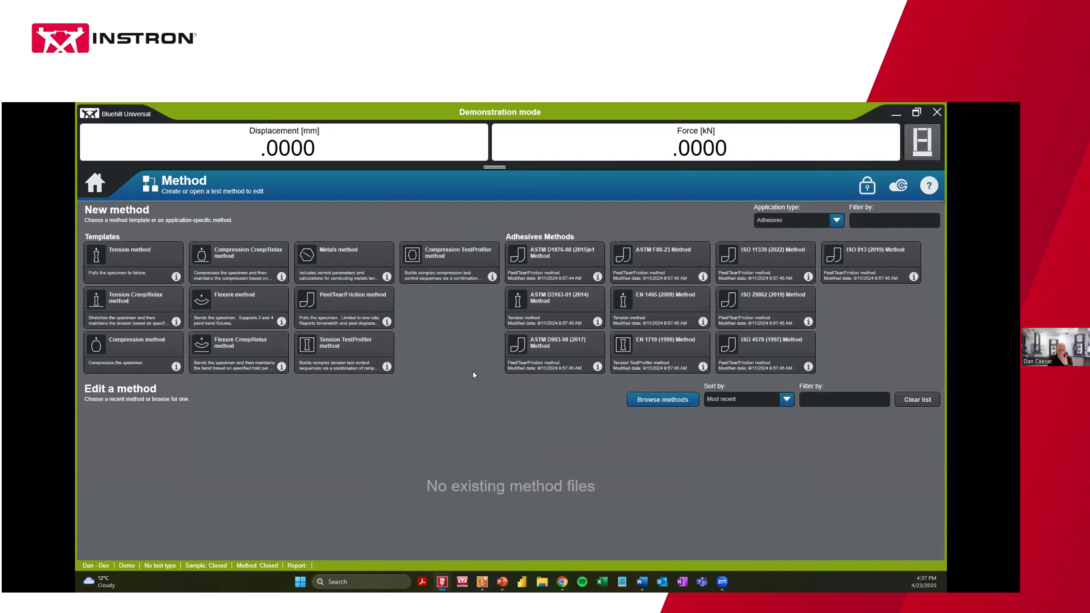
click(639, 399)
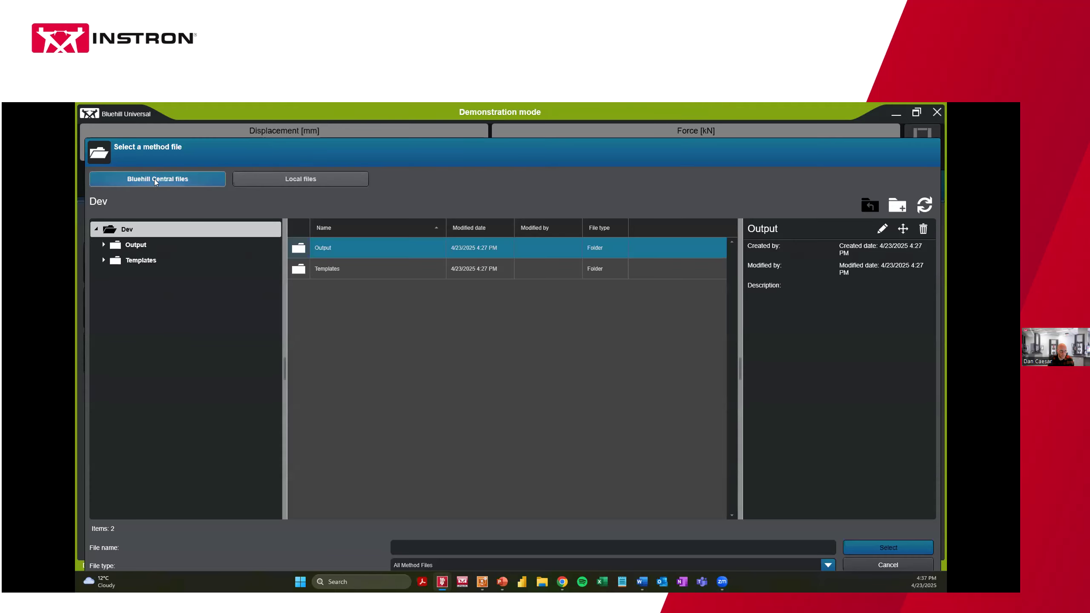
Open the local method file Tensile_CompoundXYZ_method.im_tens
click(264, 180)
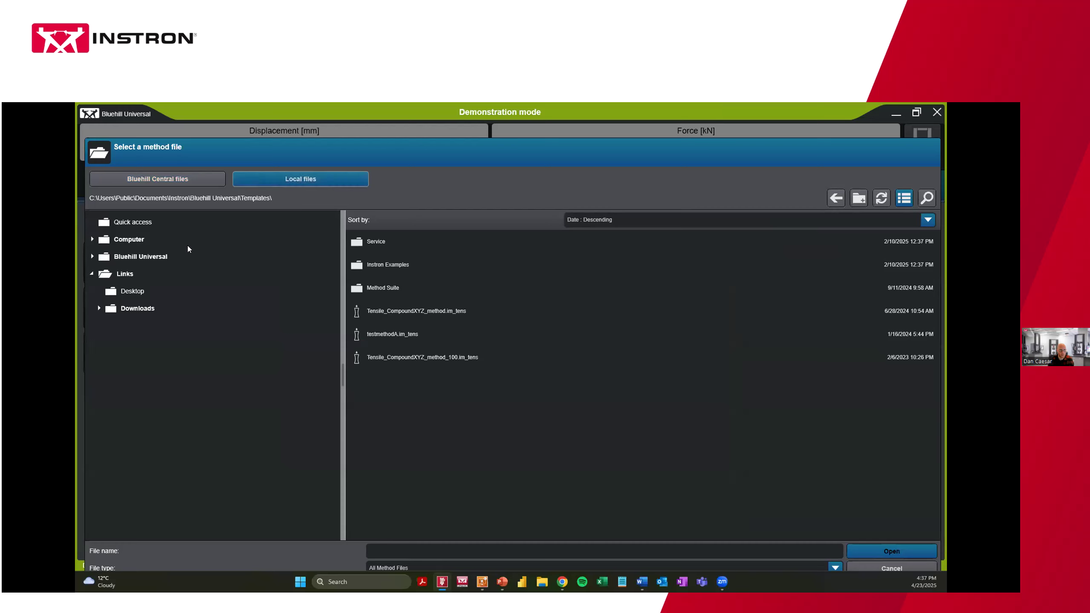
click(384, 310)
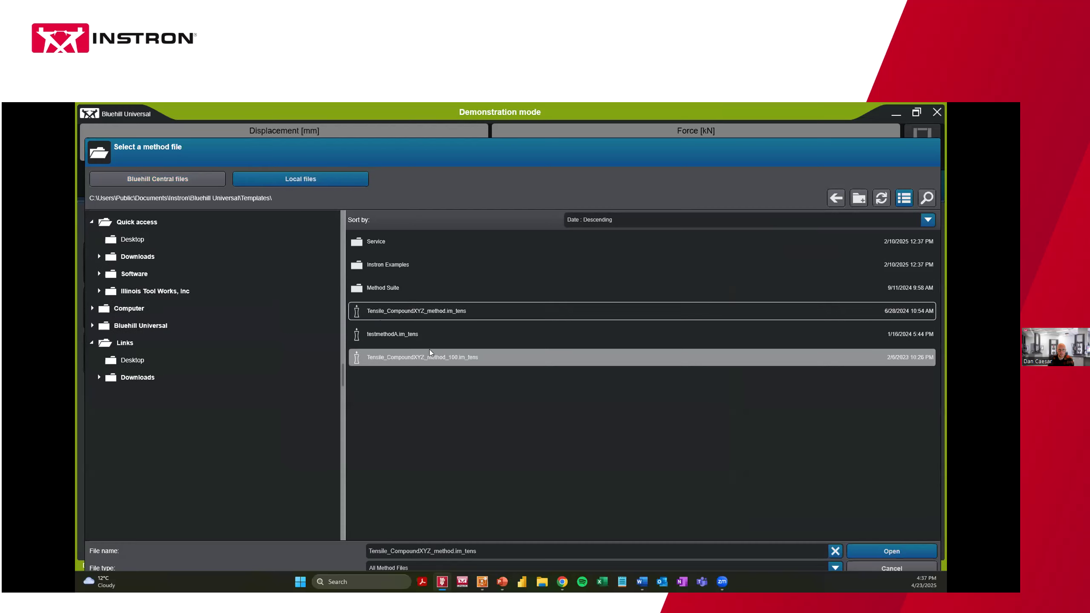
click(888, 550)
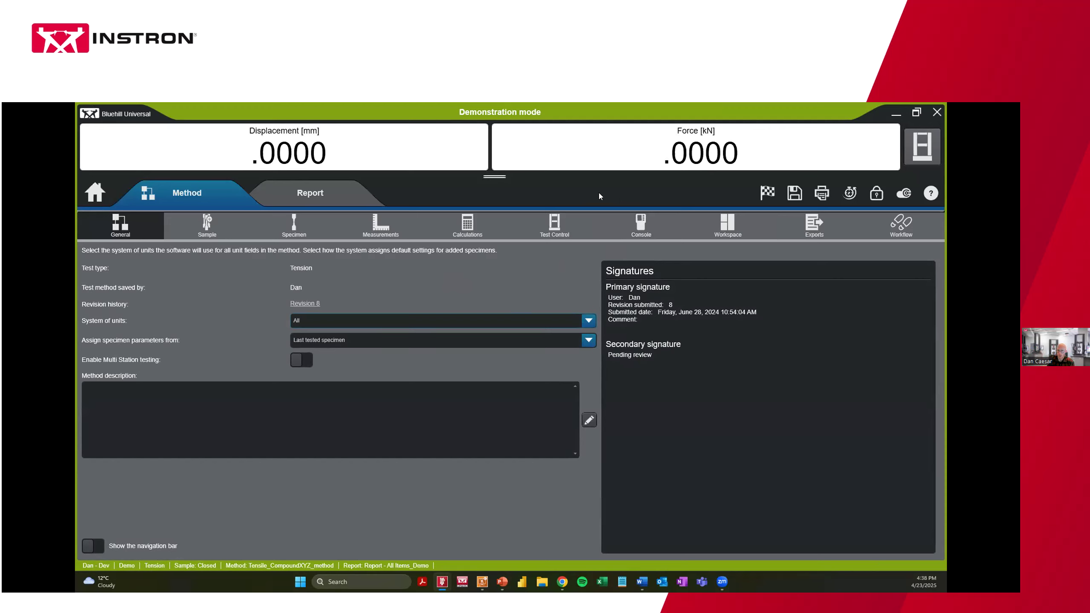
Set the sample files' default export folder to Central's Dev\Output\2025
click(792, 231)
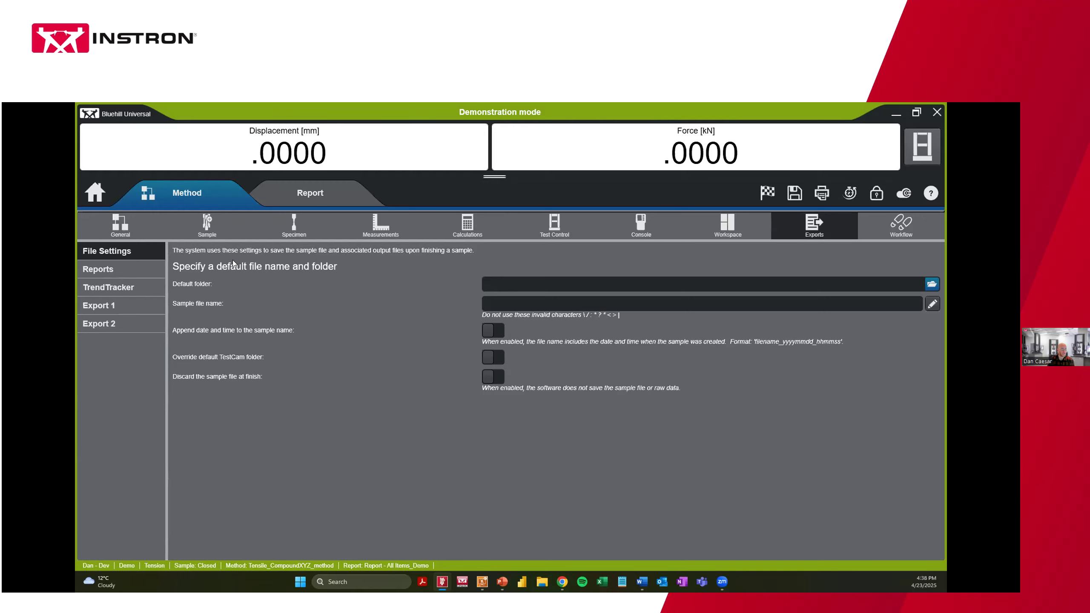
click(932, 284)
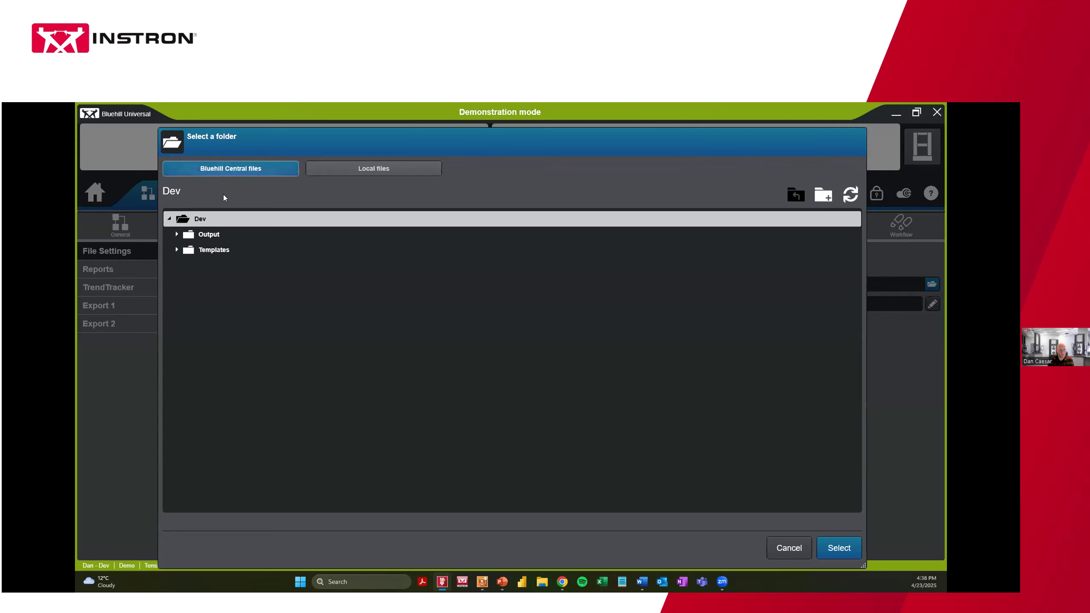
click(208, 235)
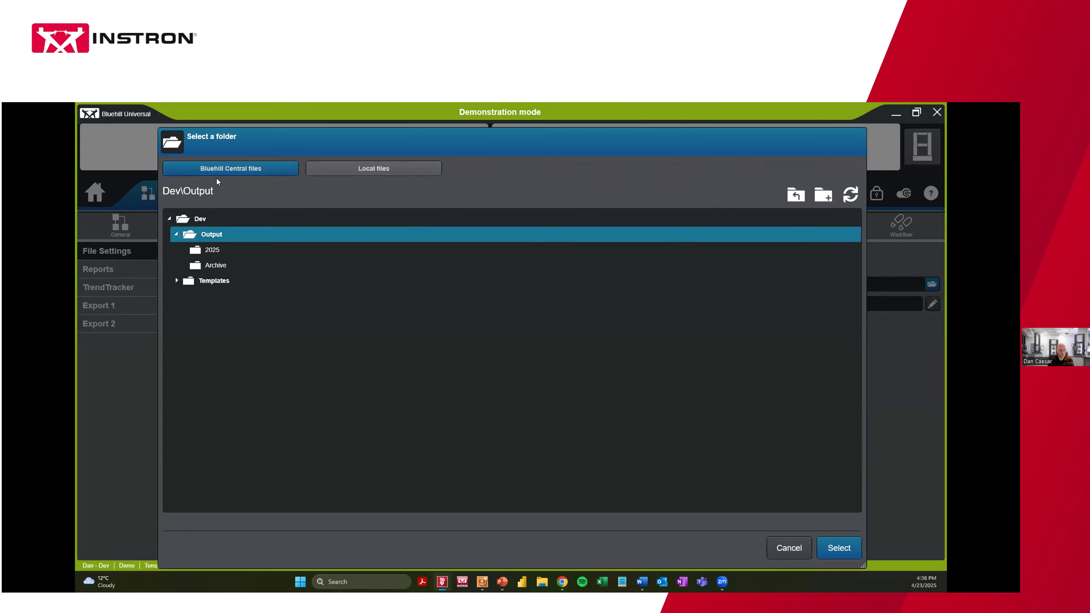
click(216, 250)
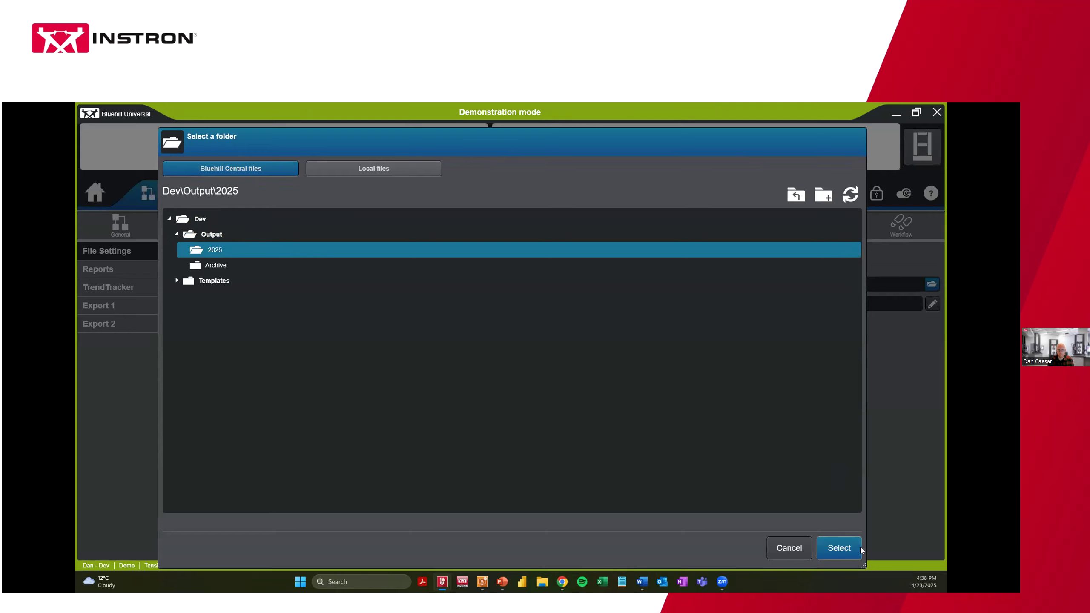
click(838, 548)
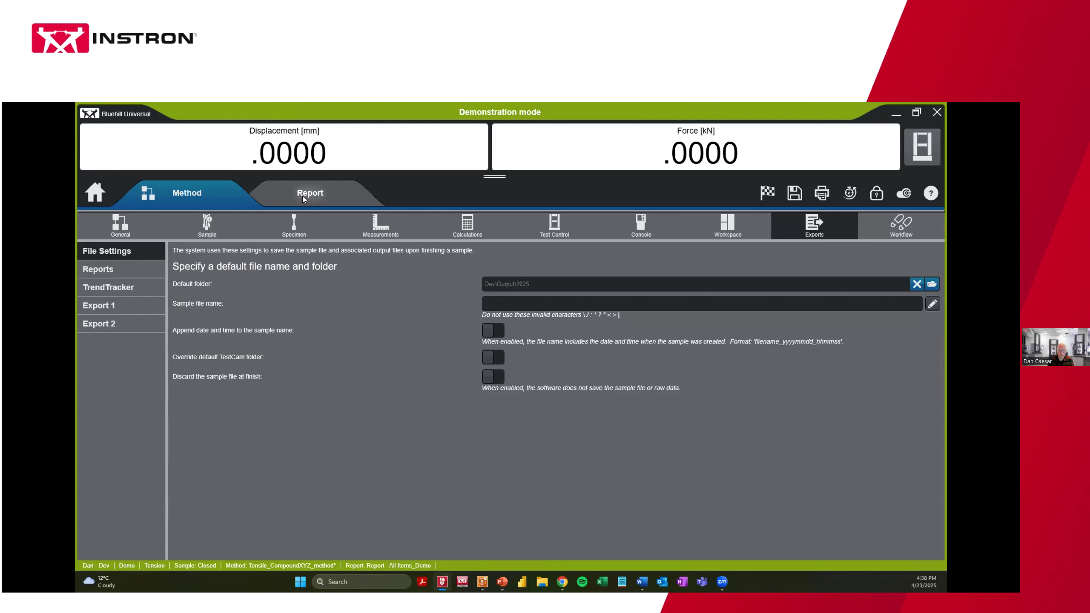
Show the Report General page with the Instron Default Report Template, Portrait, and its margins
click(99, 273)
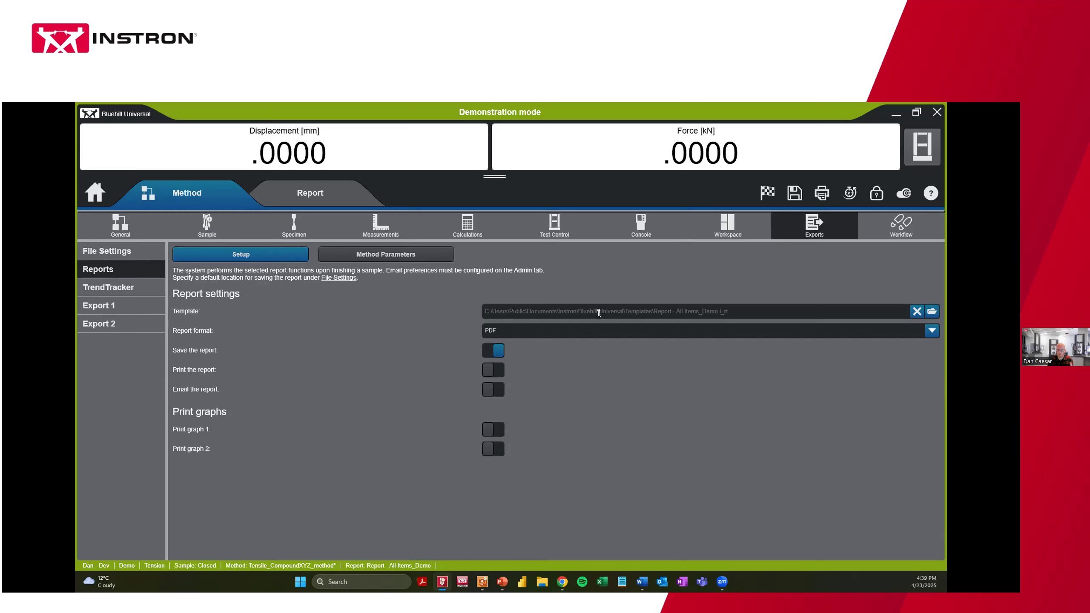
click(317, 195)
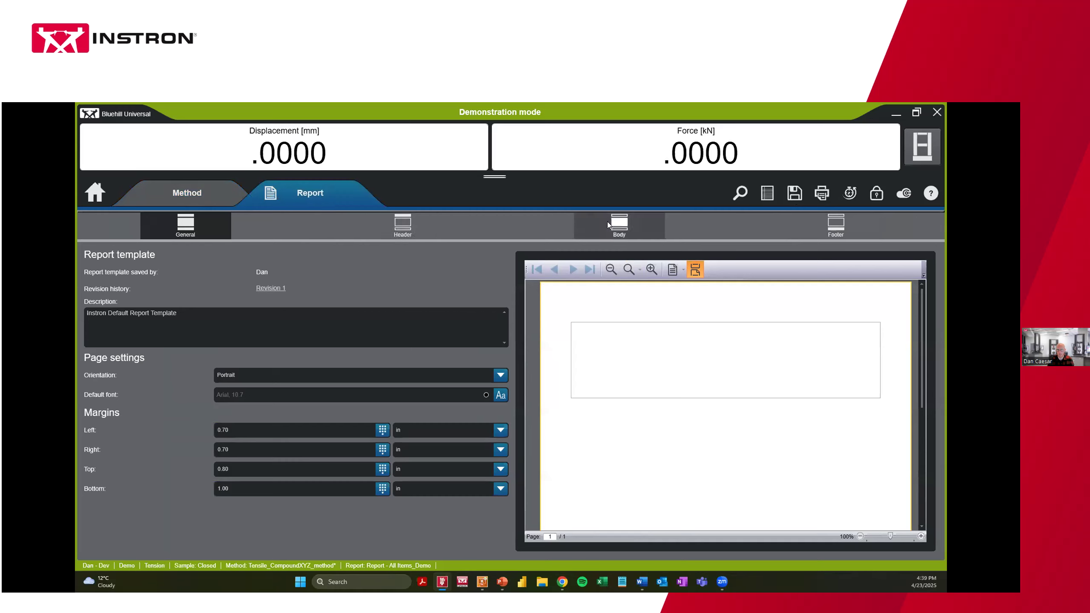
click(794, 193)
Save the report template as Report_rt in Central's Dev\Templates\Report Template folder
click(836, 219)
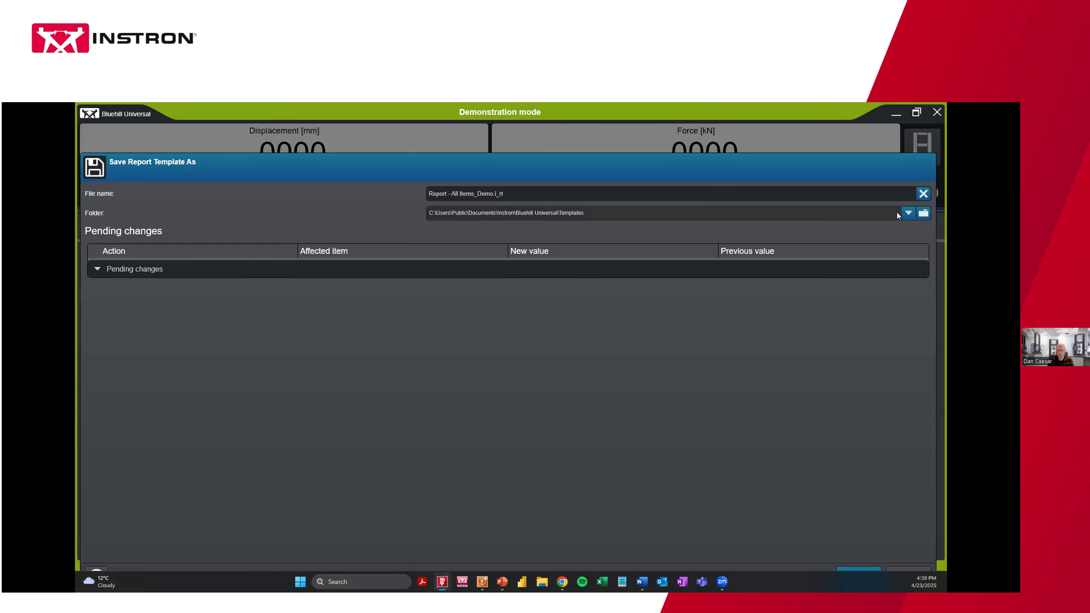
click(917, 216)
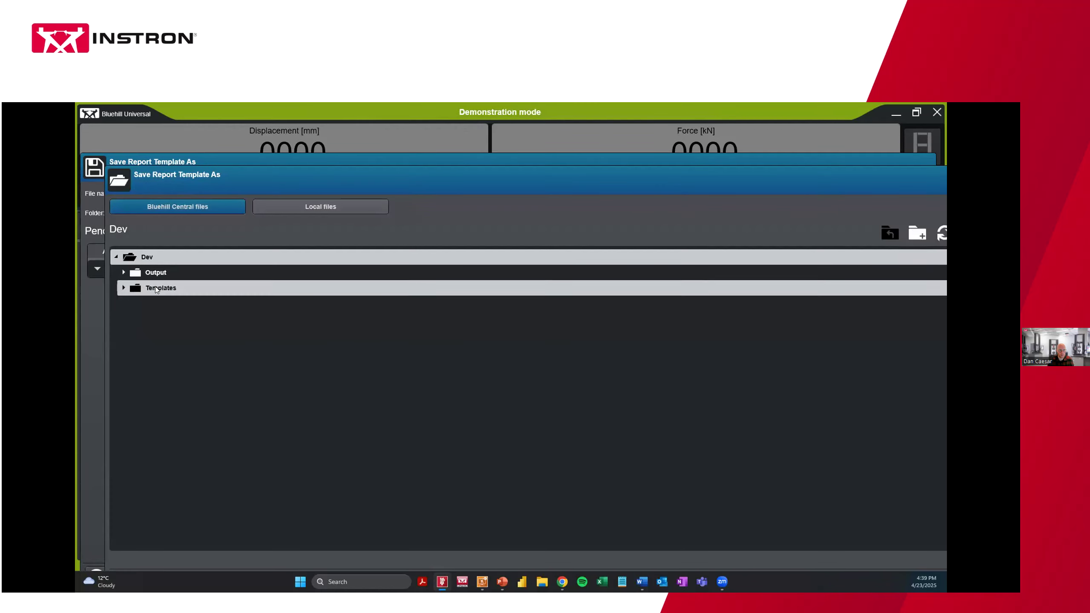
click(235, 287)
click(232, 319)
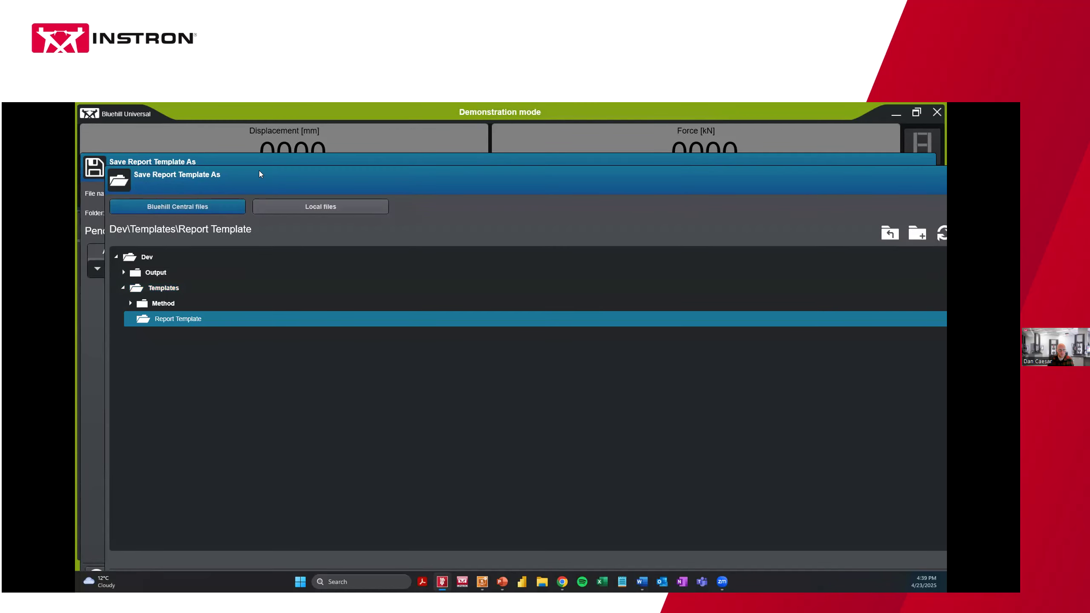
click(899, 550)
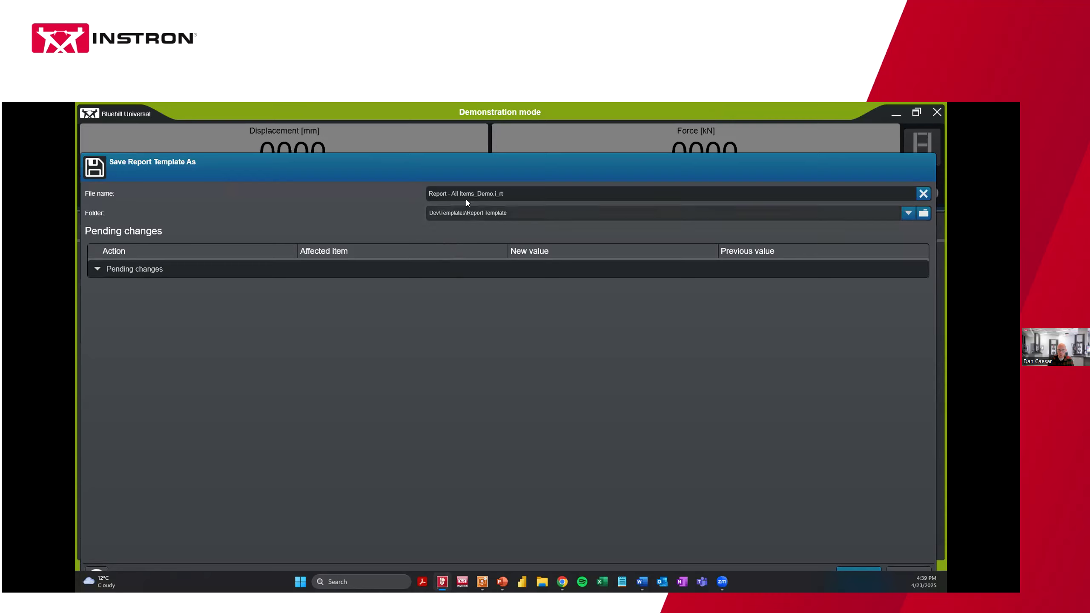
click(489, 193)
drag(493, 193, 443, 193)
key(BackSpace)
text(r)
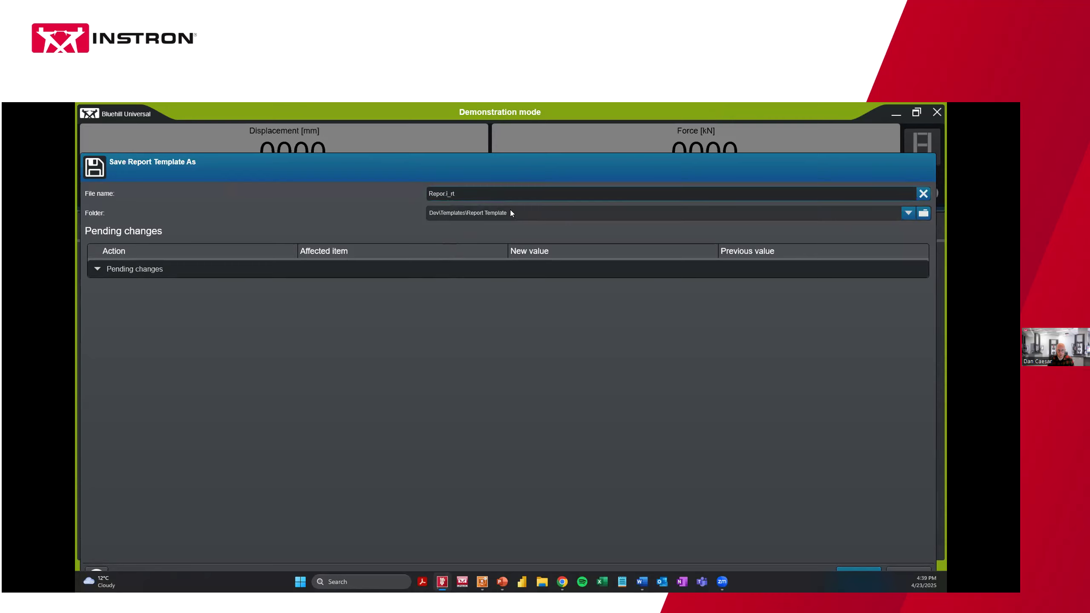
text(t)
click(851, 568)
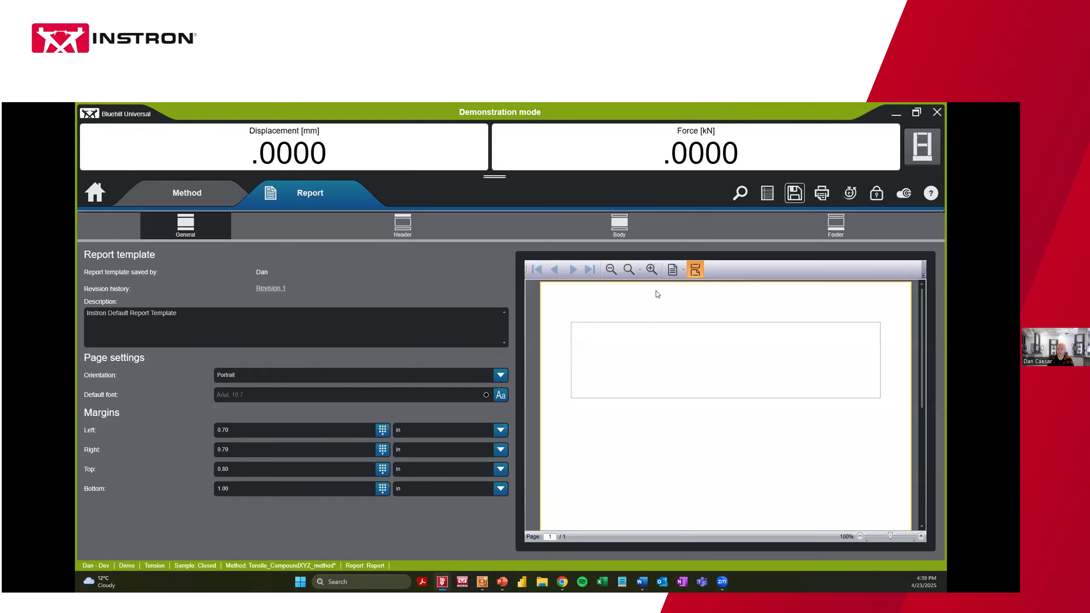
click(187, 193)
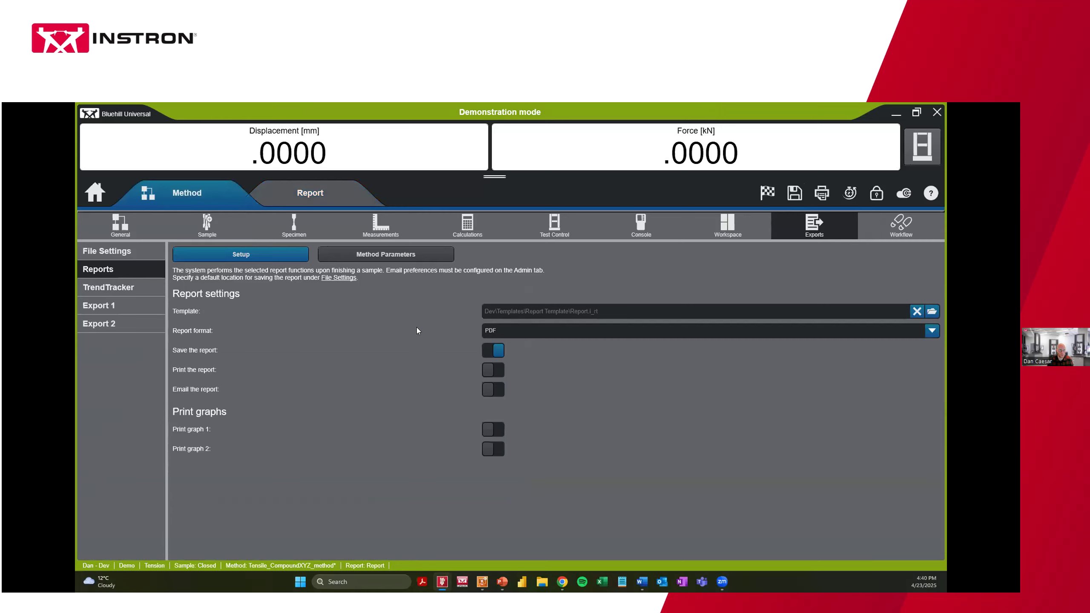
Save Tensile_CompoundXYZ_method to Central's Dev\Templates\Method folder
click(795, 193)
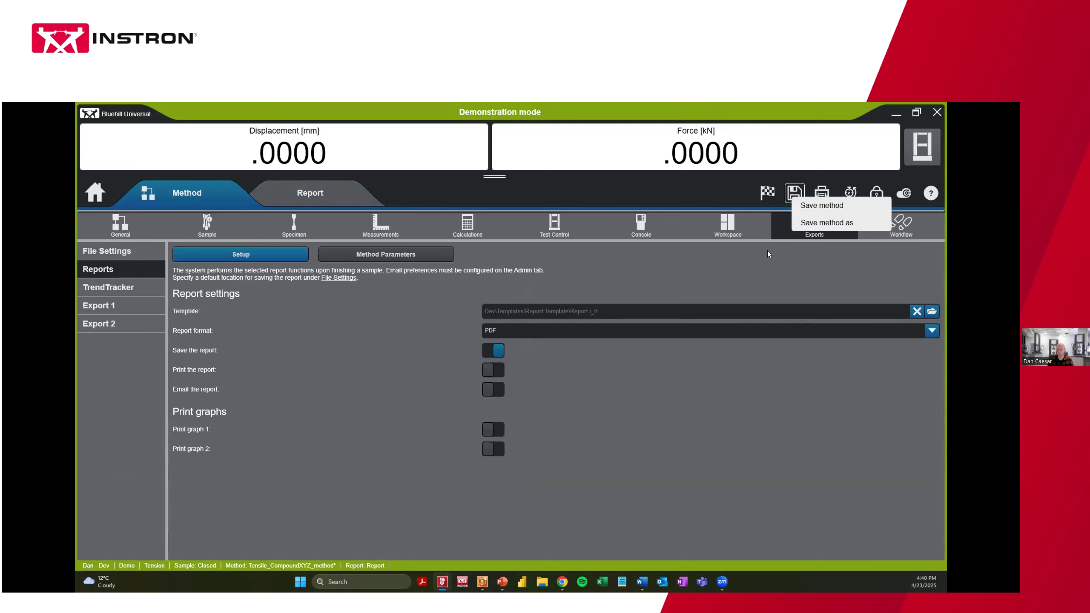
click(825, 223)
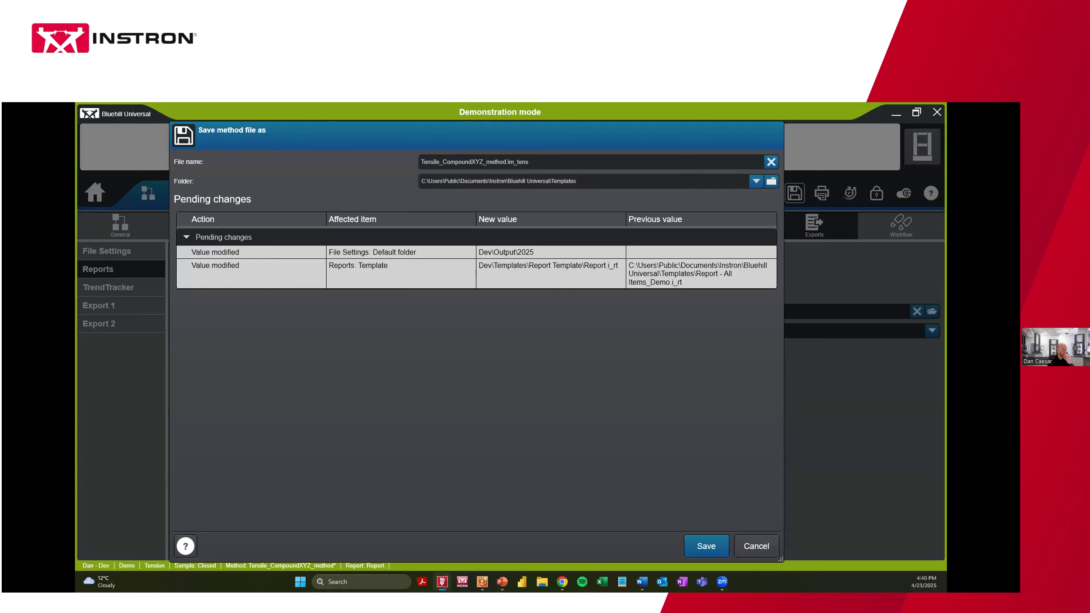
click(771, 181)
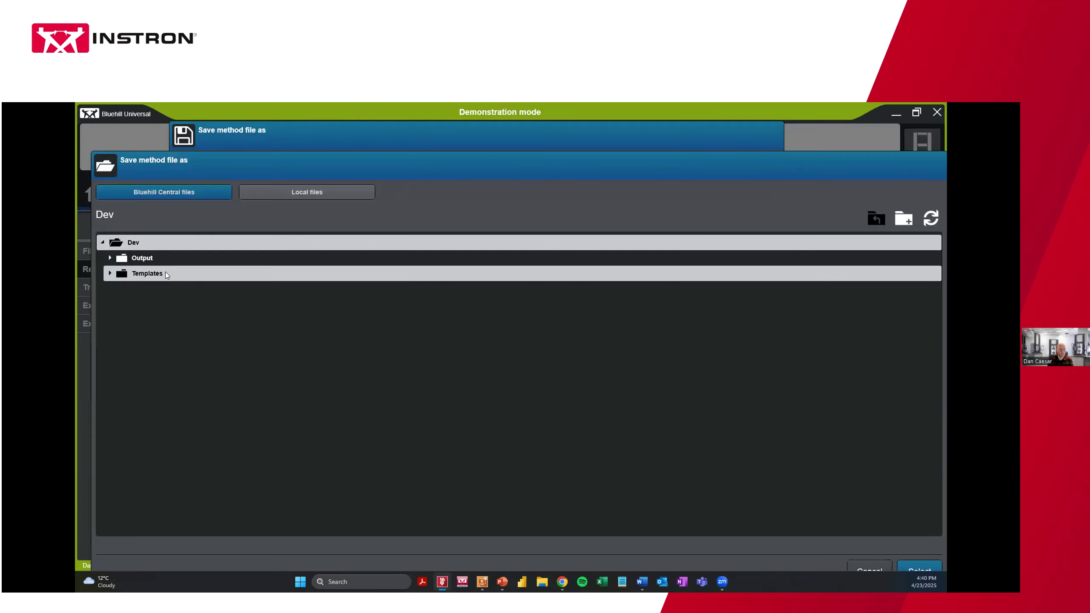
click(150, 274)
click(148, 294)
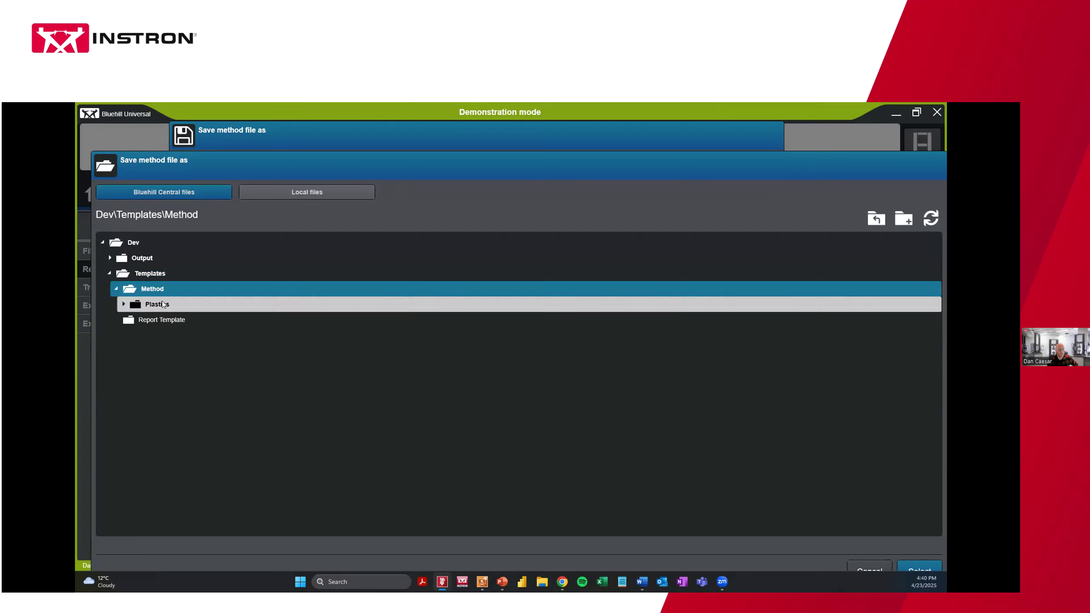
click(924, 570)
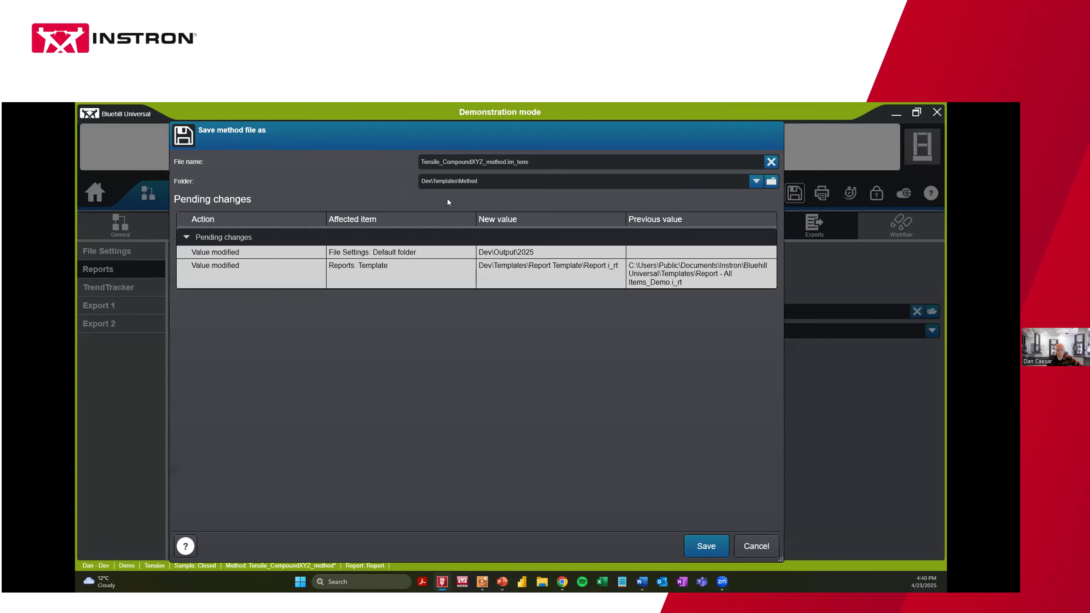
click(698, 545)
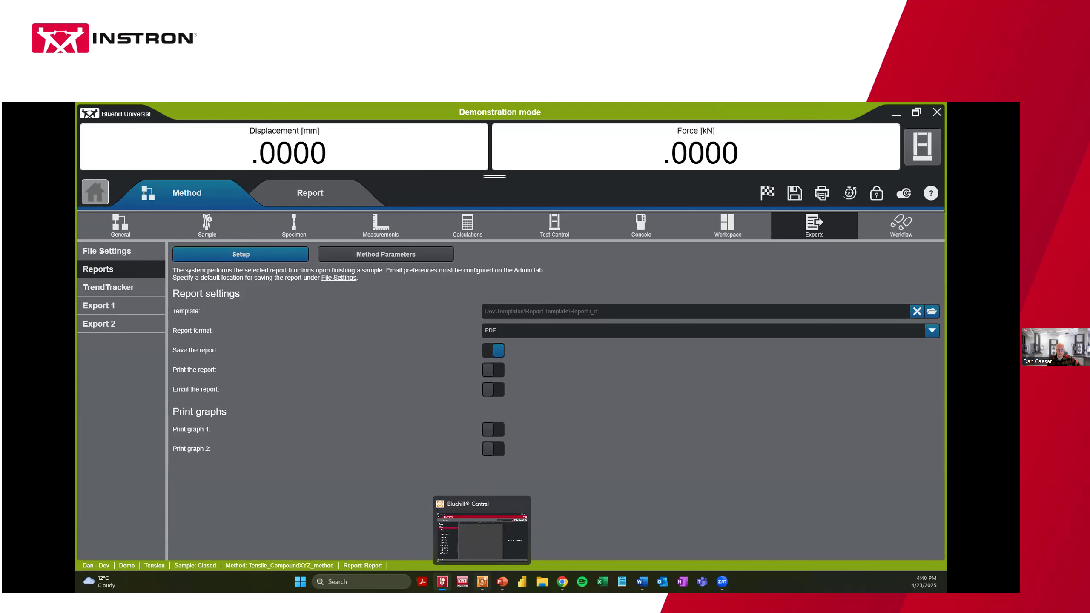
click(482, 581)
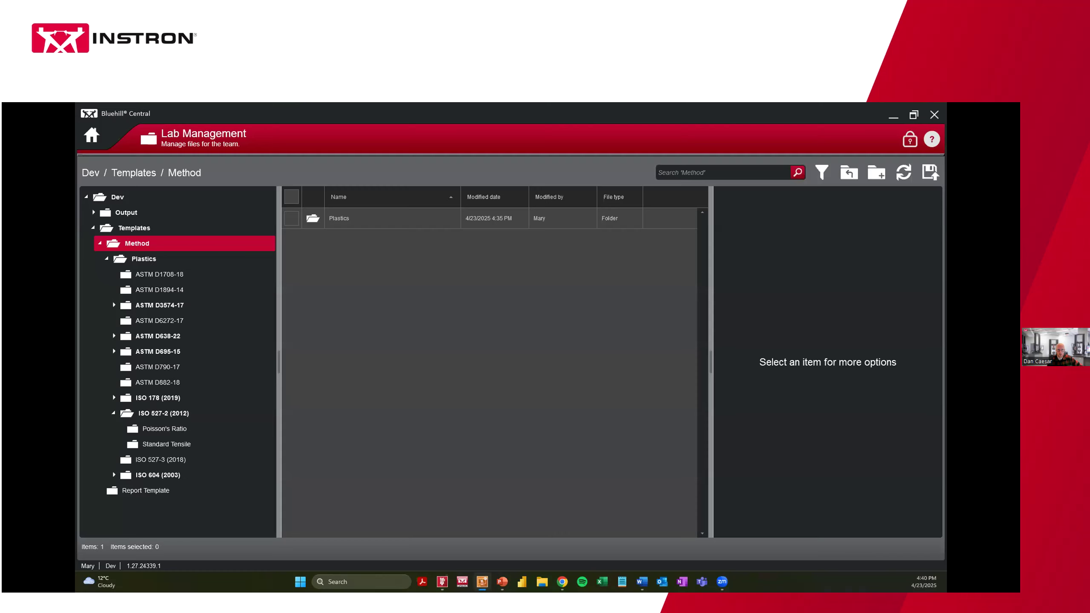
Return Bluehill Central to its home screen and re-maximize the window
click(93, 138)
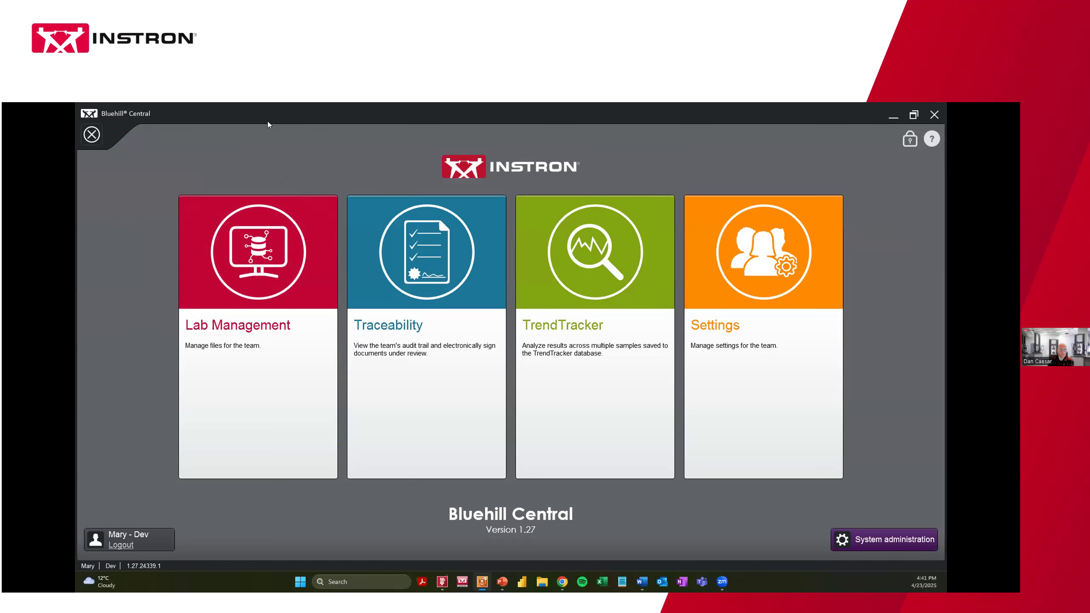
double_click(202, 121)
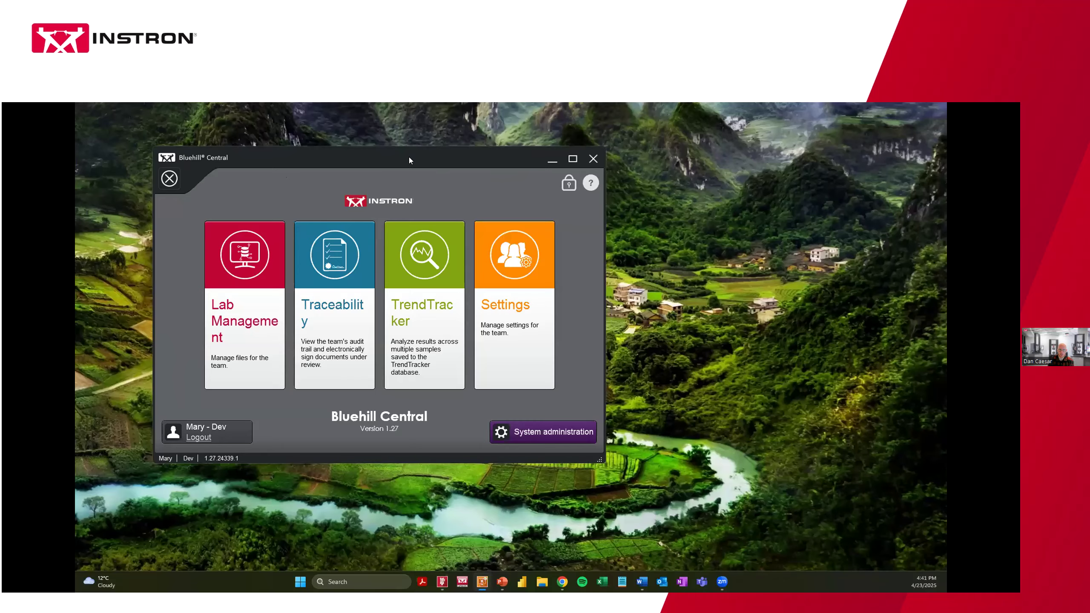
double_click(408, 160)
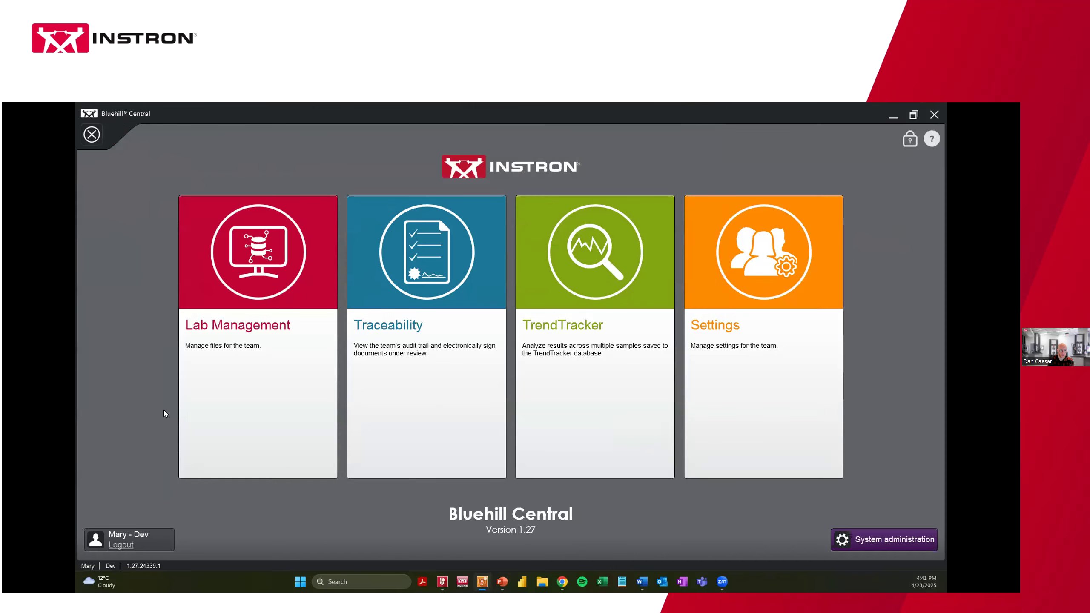